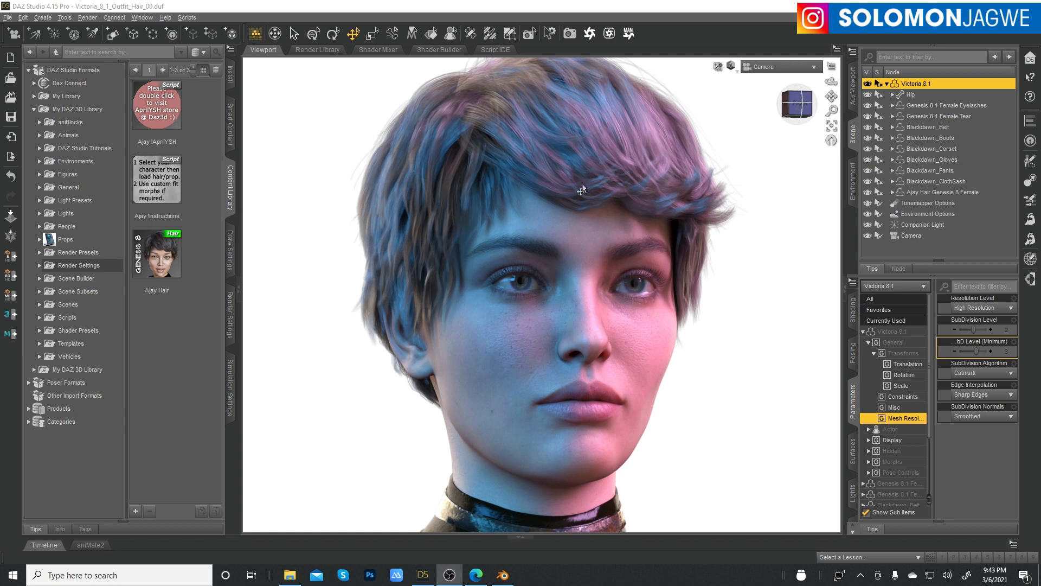
left_click(187, 17)
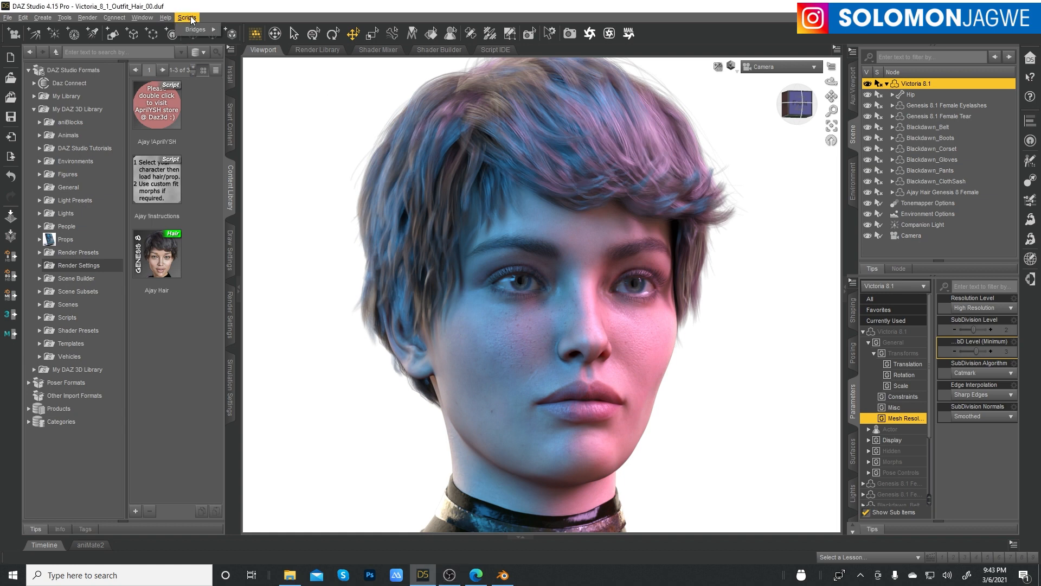
mouse_move(191, 31)
mouse_move(241, 34)
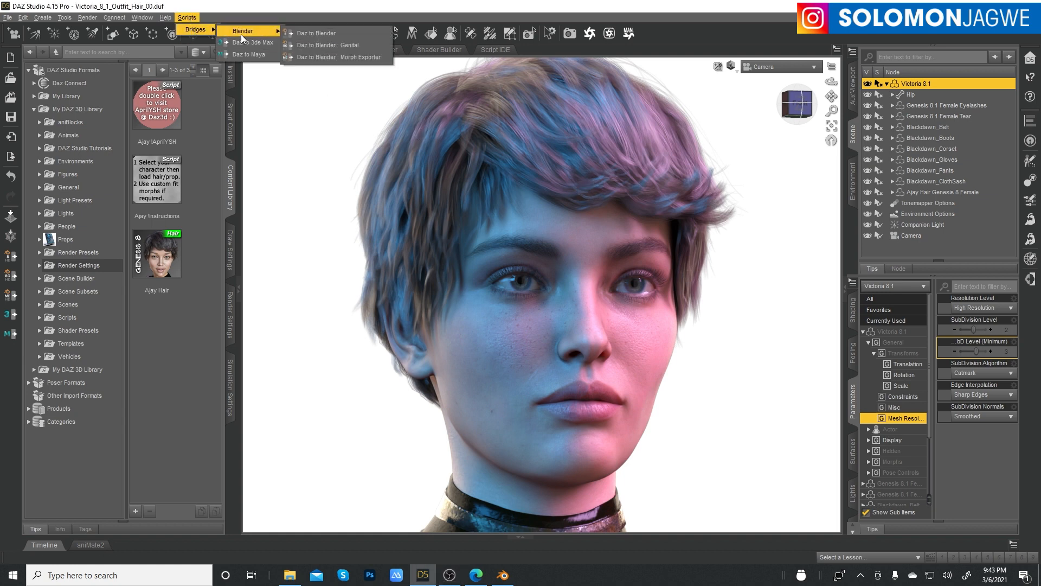
left_click(305, 9)
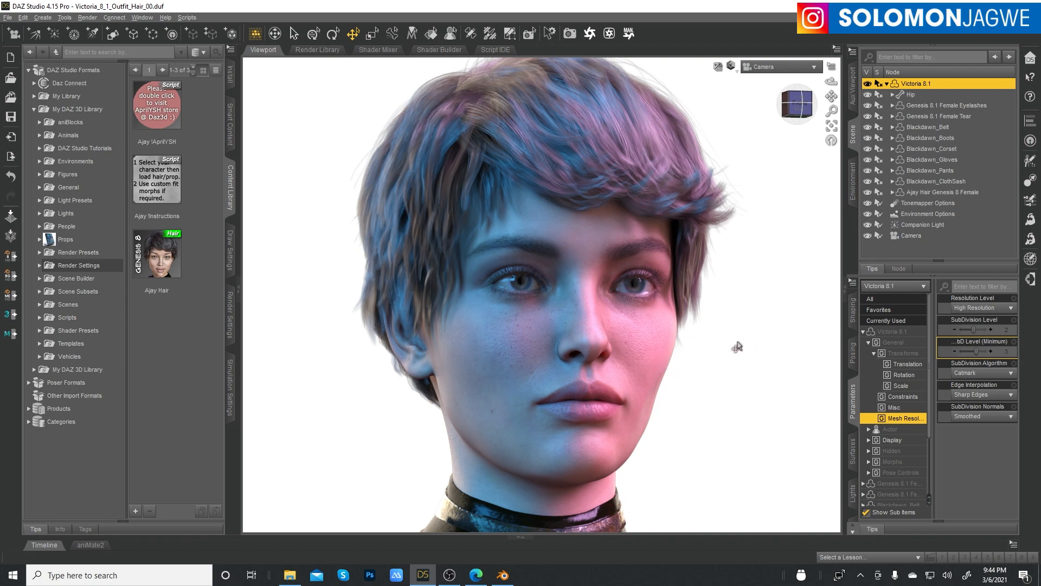
Switch to the web browser and review the Daz to Blender Bridge product page and the Daz 3D home page
left_click(476, 574)
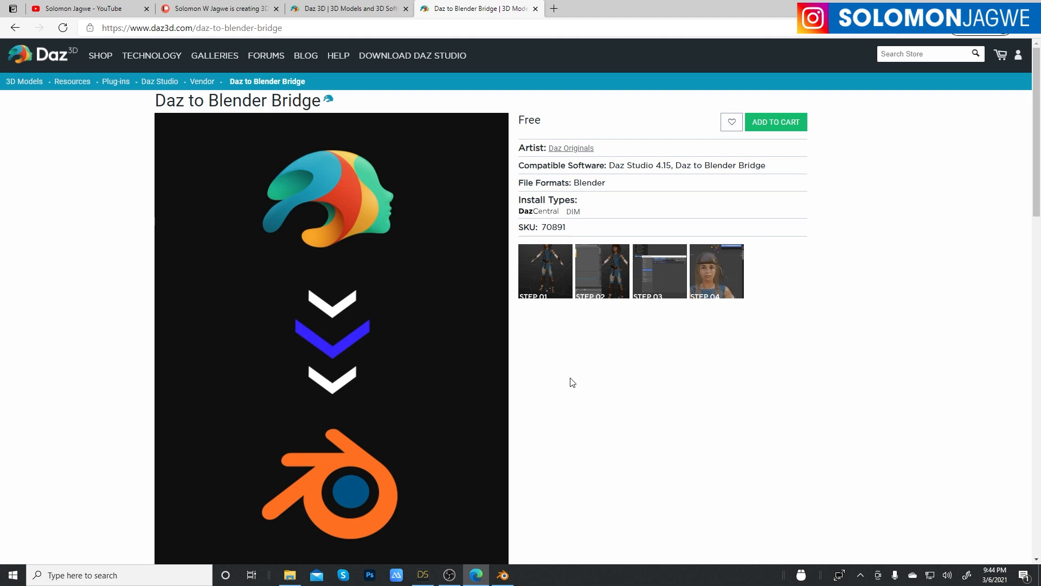
scroll(569, 365, "down", 4)
scroll(569, 363, "up", 4)
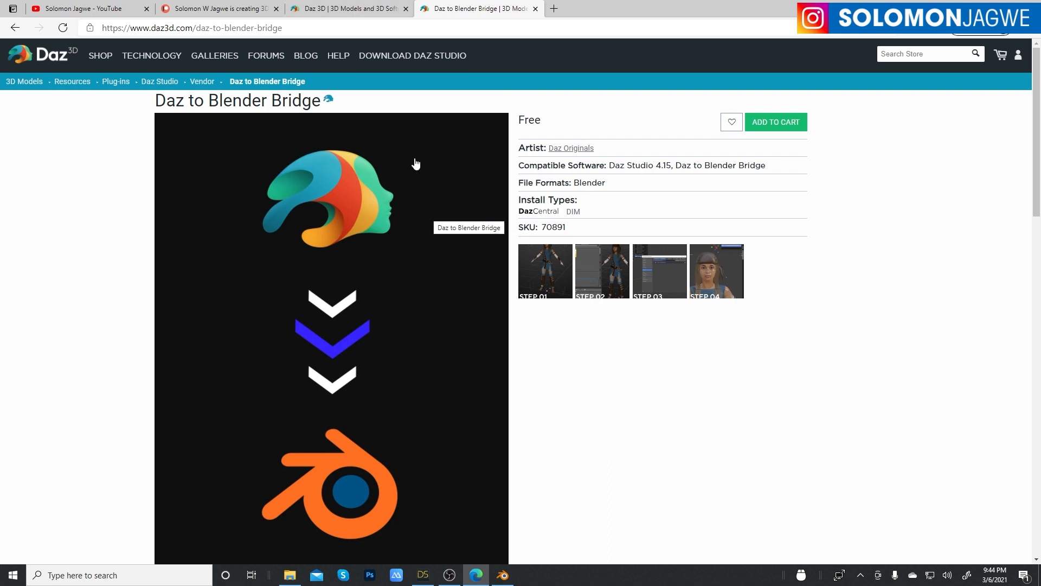
left_click(356, 11)
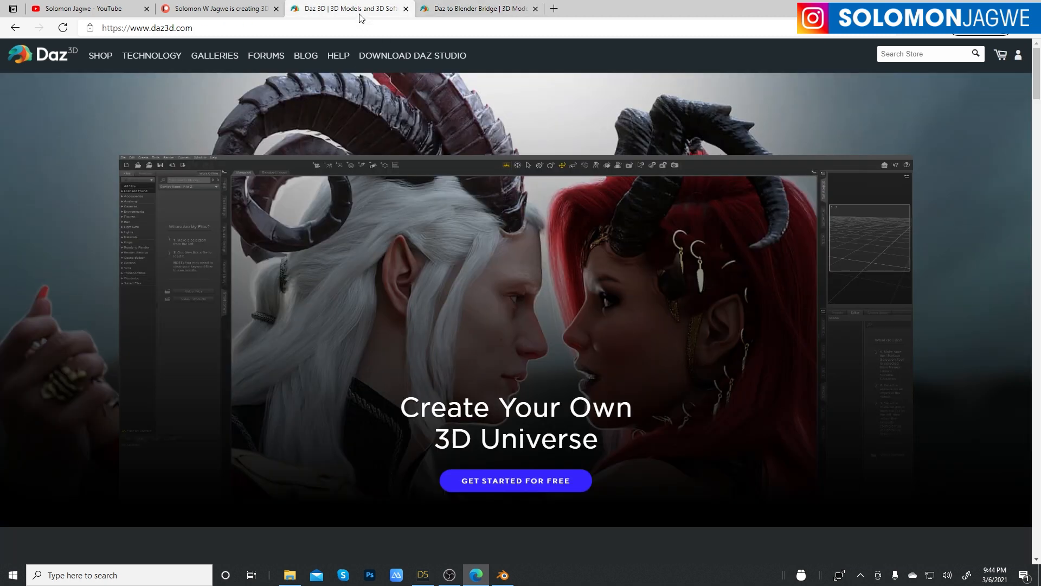
Review the creator's YouTube channel and Patreon page, and return to the Daz to Blender Bridge page
left_click(113, 11)
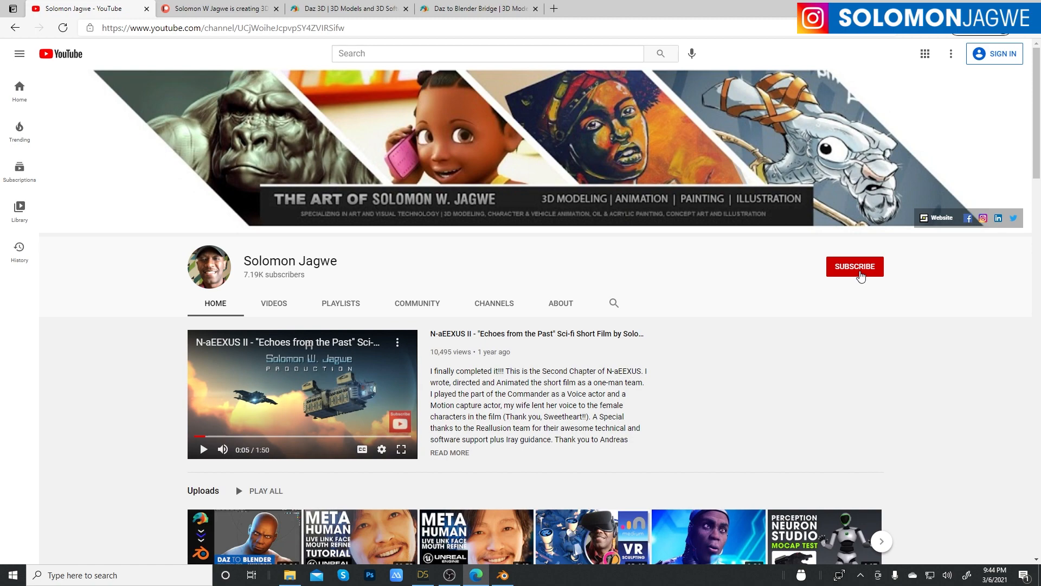
scroll(715, 289, "down", 3)
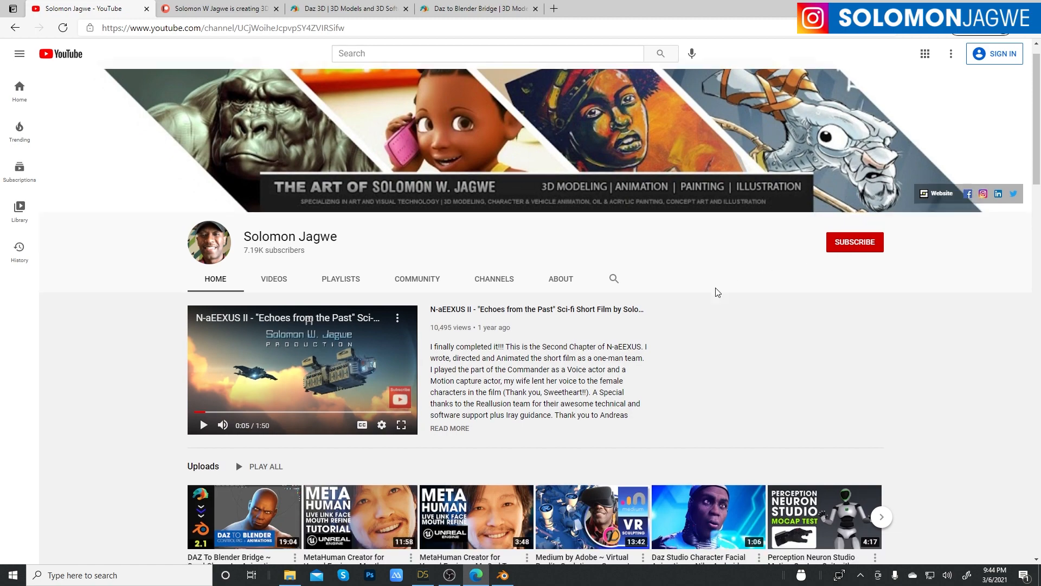
scroll(722, 282, "up", 3)
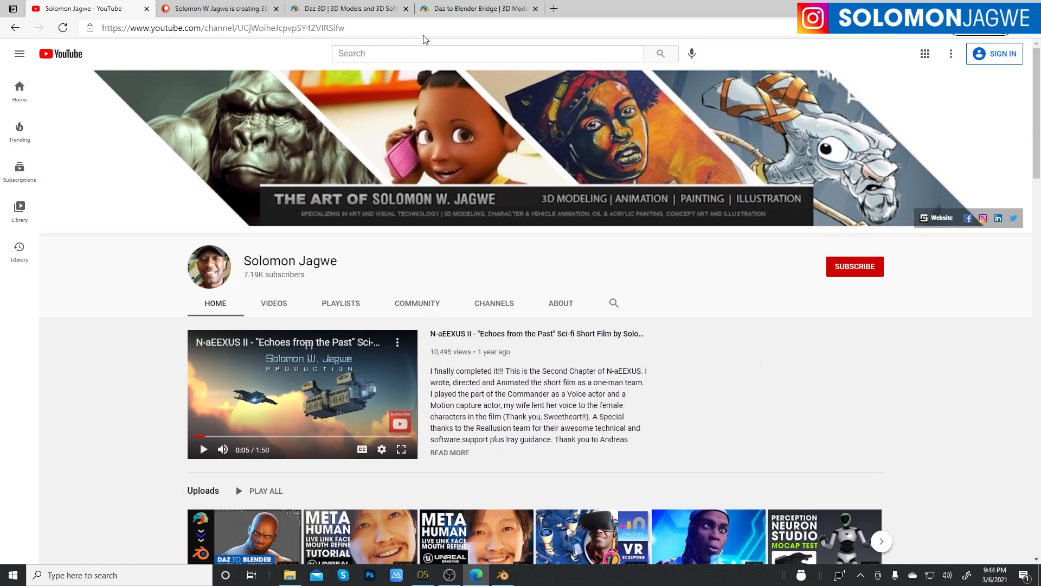
left_click(239, 13)
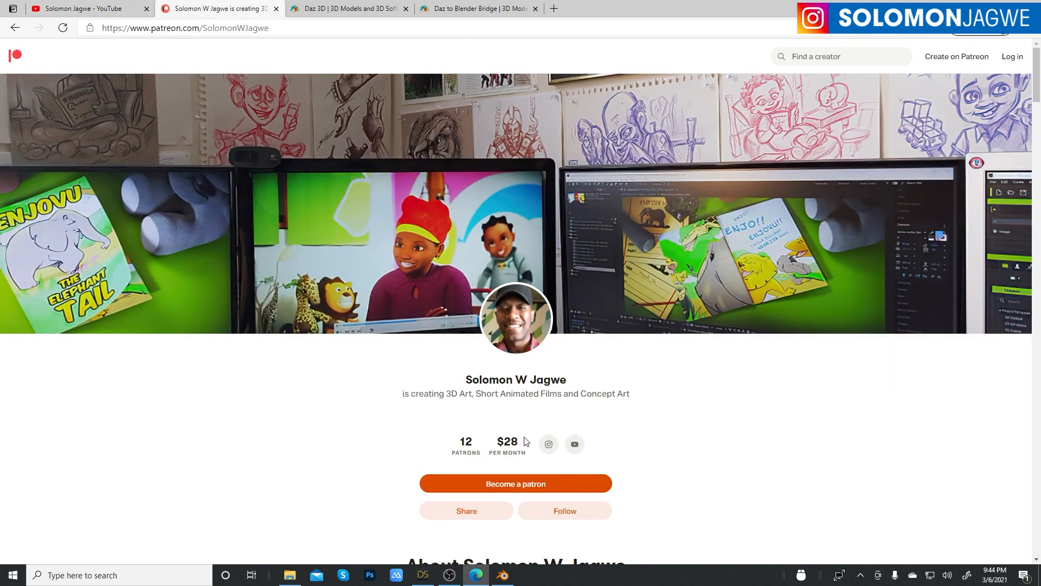
scroll(619, 305, "down", 3)
scroll(657, 302, "down", 3)
scroll(692, 265, "up", 6)
left_click(350, 7)
left_click(477, 8)
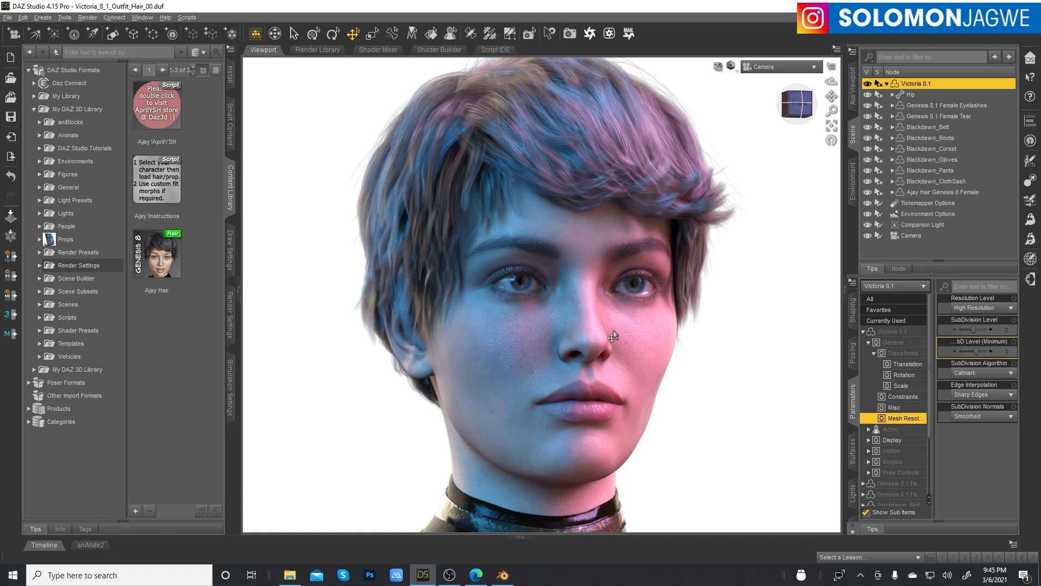
Set the viewport draw style to Smooth Shaded and look over the dressed Victoria 8.1 figure
left_click(731, 66)
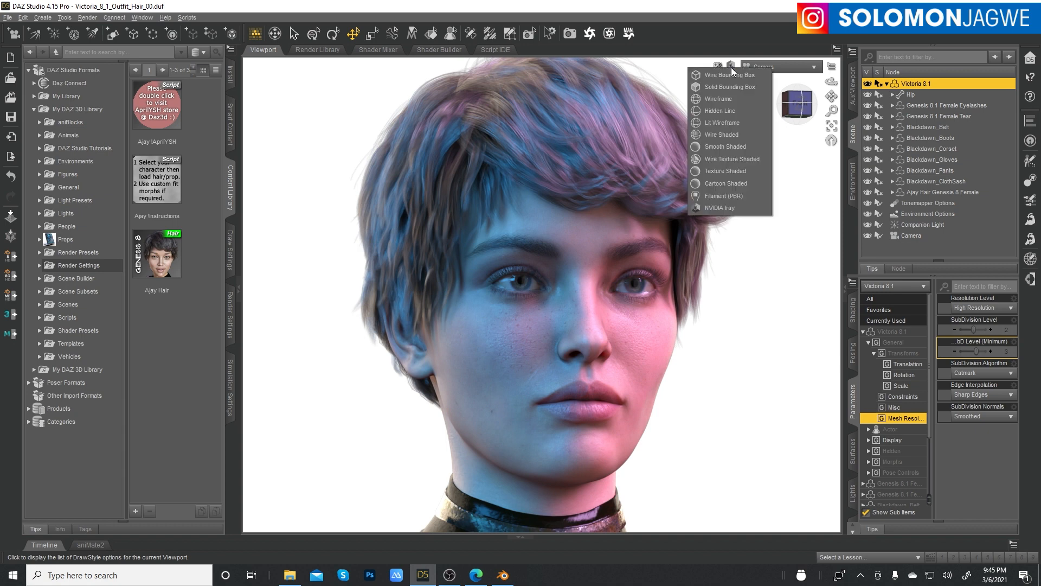
left_click(722, 148)
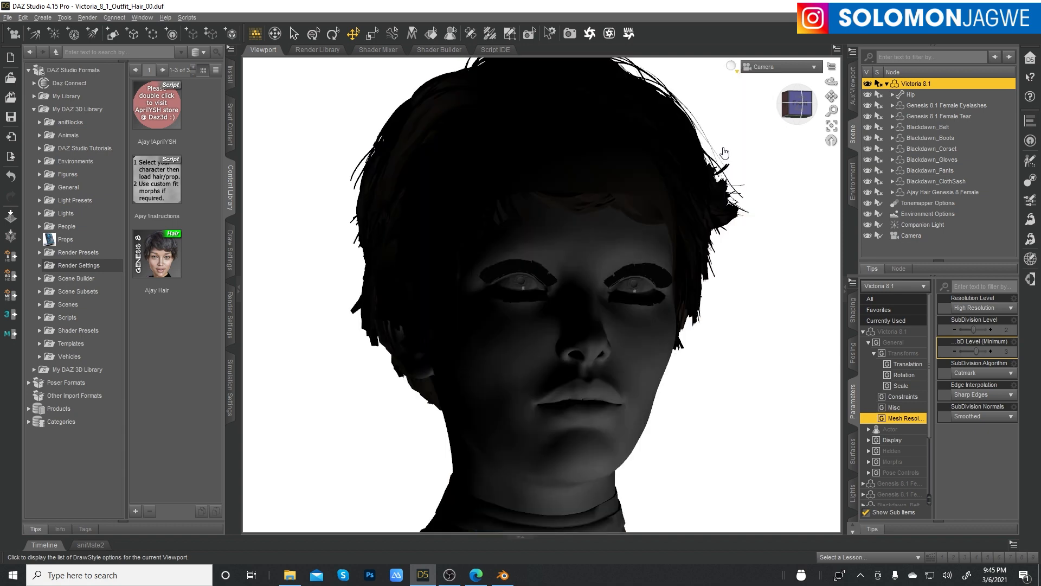
left_click_drag(831, 81, 768, 85)
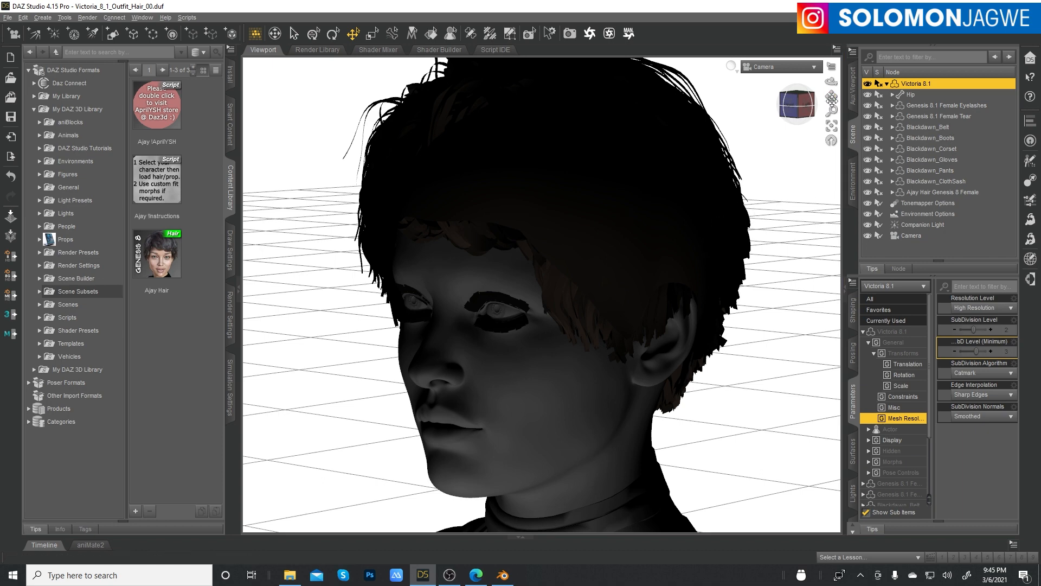
left_click_drag(835, 112, 835, 147)
left_click_drag(831, 96, 832, 54)
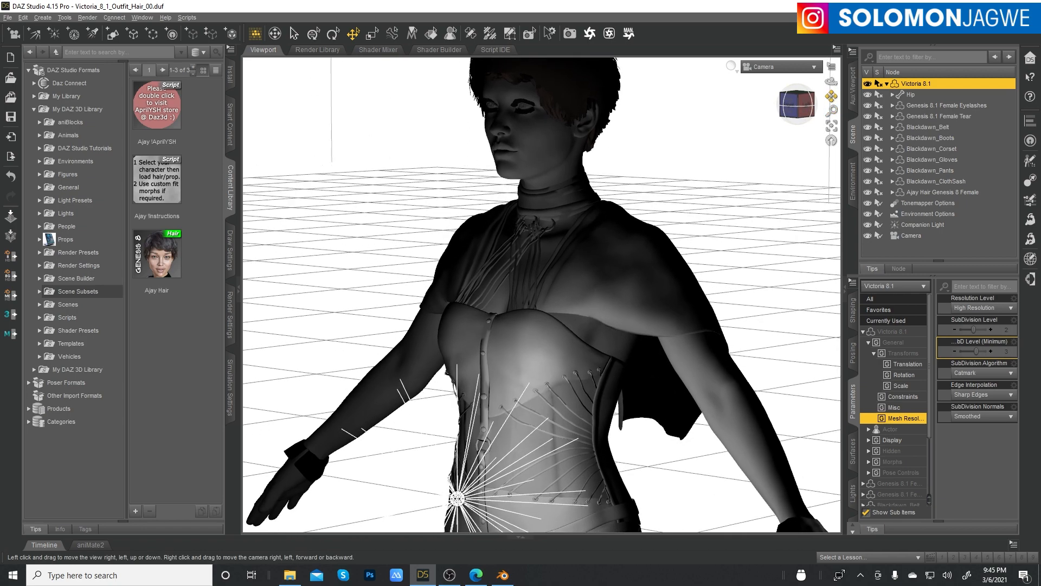
scroll(713, 279, "up", 2)
scroll(715, 274, "down", 3)
scroll(714, 277, "down", 10)
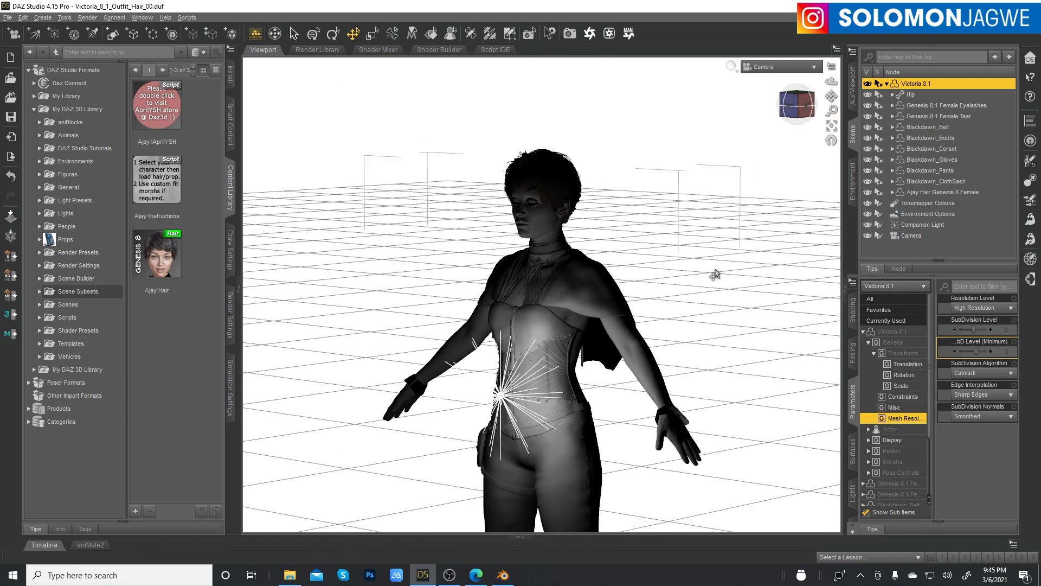
scroll(715, 274, "up", 8)
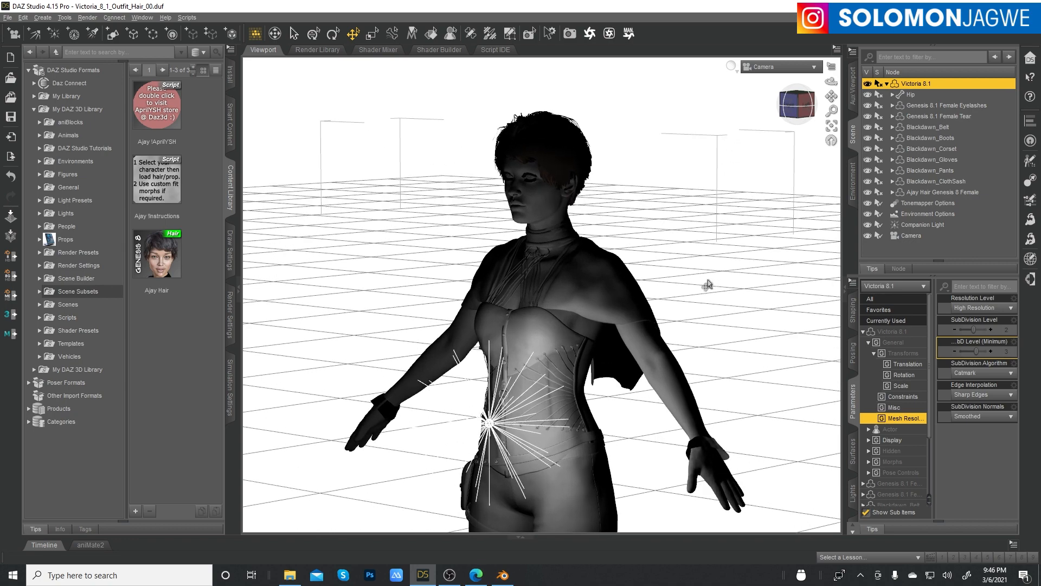
scroll(706, 284, "down", 2)
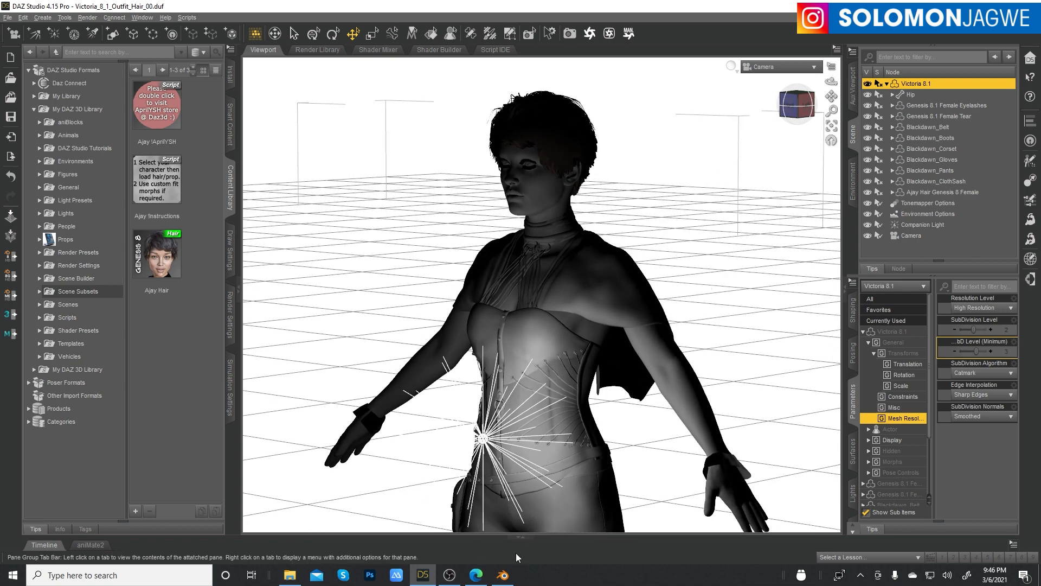
Switch to Blender, dismiss the splash screen and show the 3D viewport's sidebar
left_click(504, 573)
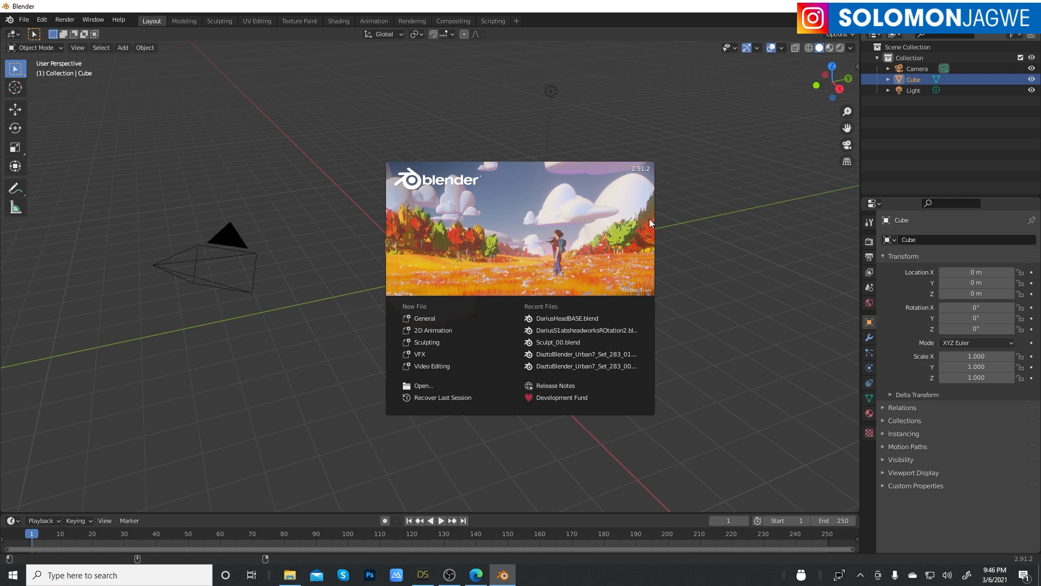
left_click(696, 206)
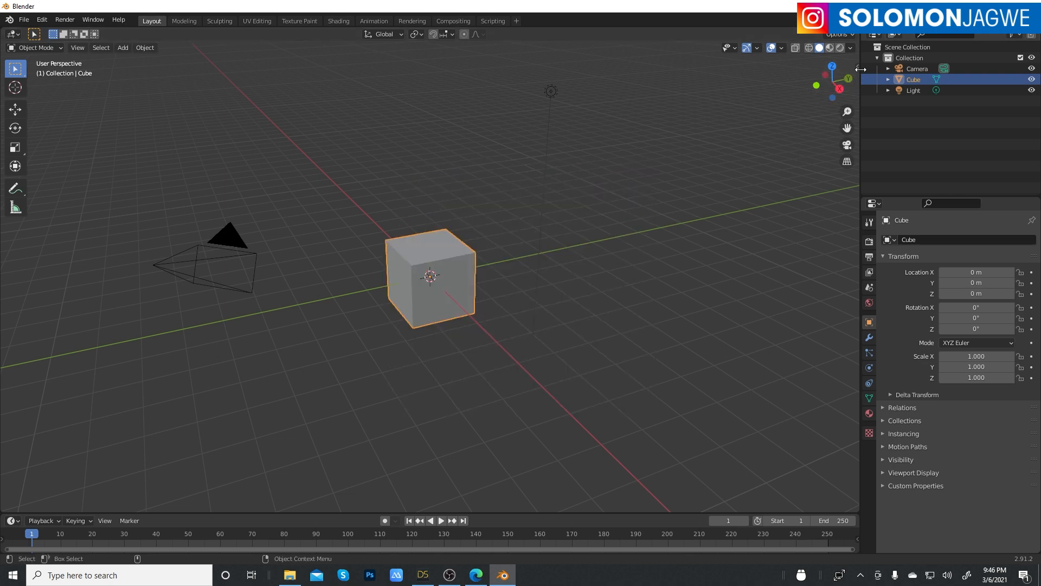
key("n")
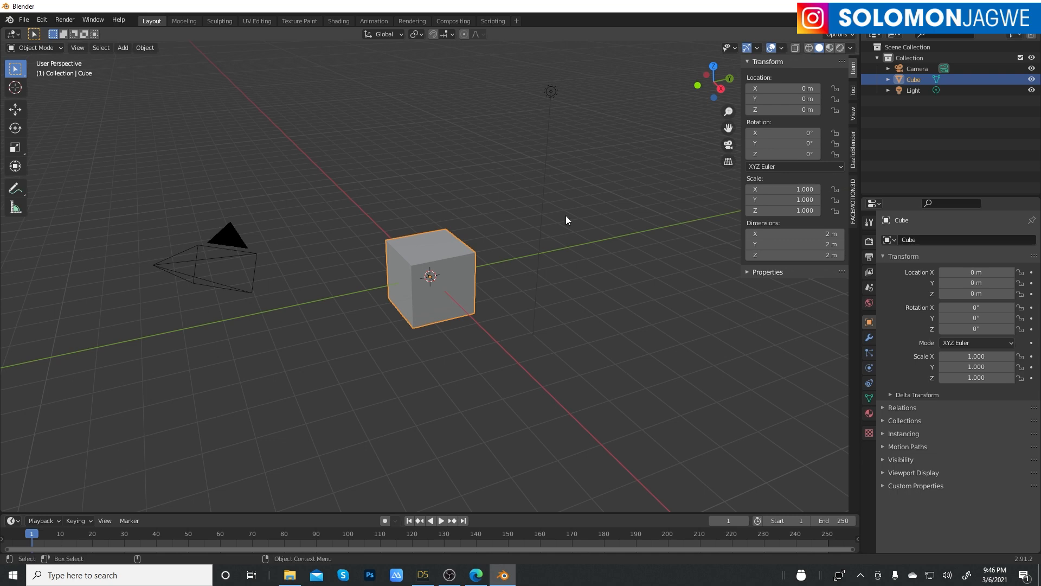
Return to DAZ Studio, collapse and select the Victoria 8.1 node, and export it with the Daz to Blender bridge script
left_click(424, 577)
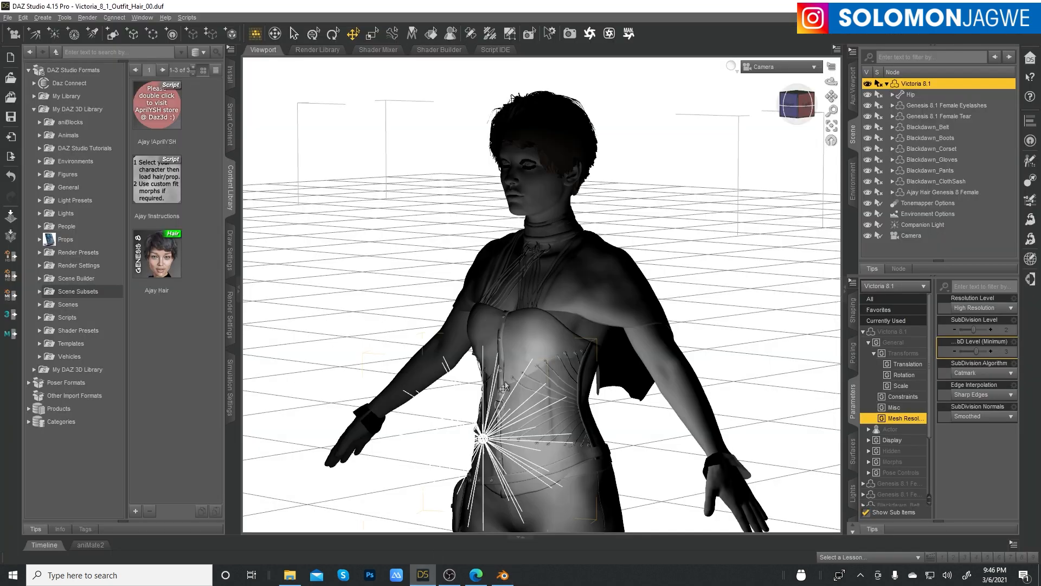
left_click(886, 84)
left_click(917, 159)
left_click(914, 84)
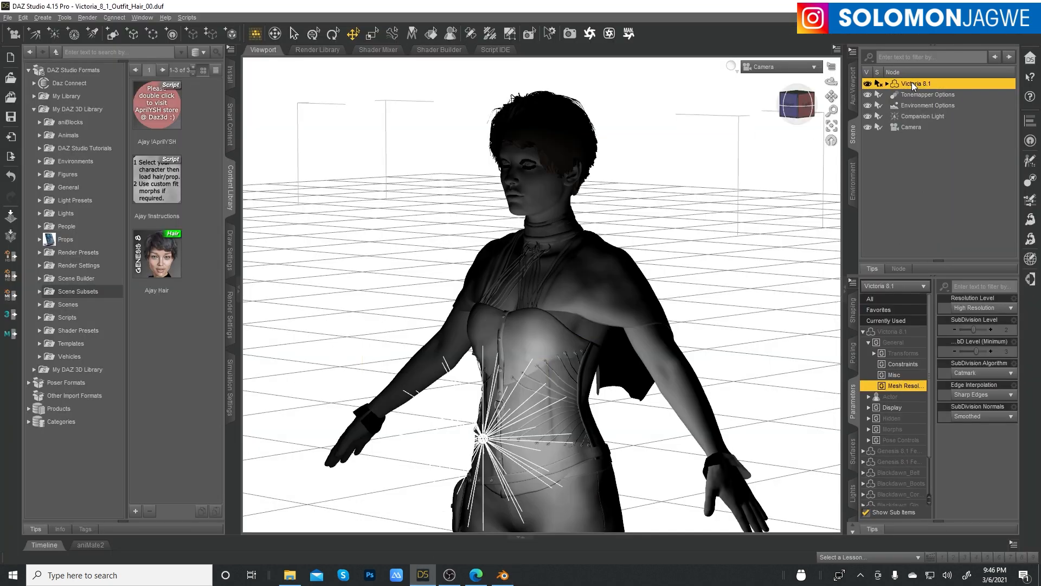
left_click(187, 17)
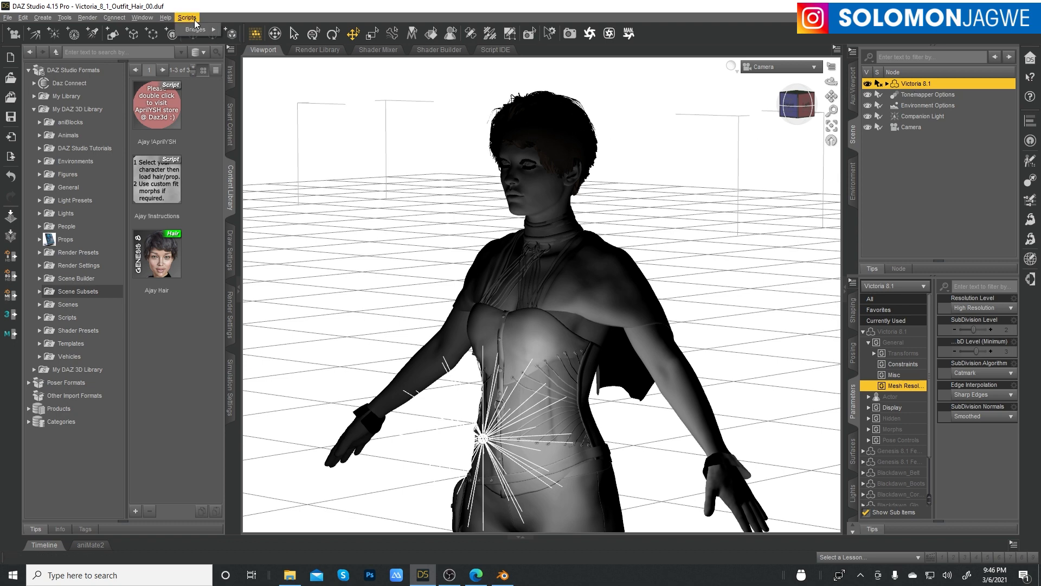
mouse_move(193, 32)
mouse_move(239, 30)
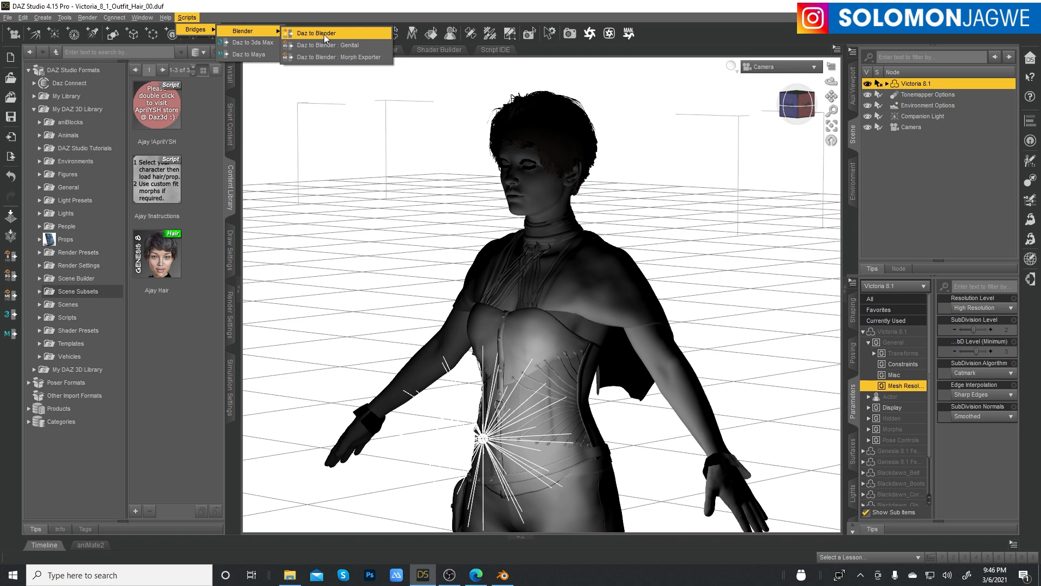
left_click(324, 34)
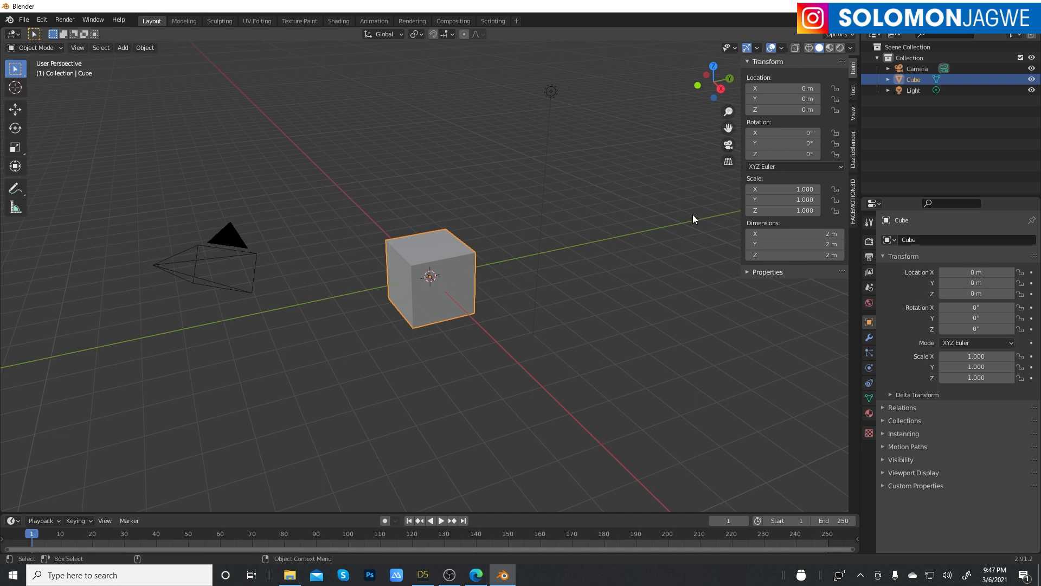
Hide the default cube and import the exported character with DazToBlender's Import New Genesis 3/8, confirming the import
left_click(1032, 79)
left_click(853, 152)
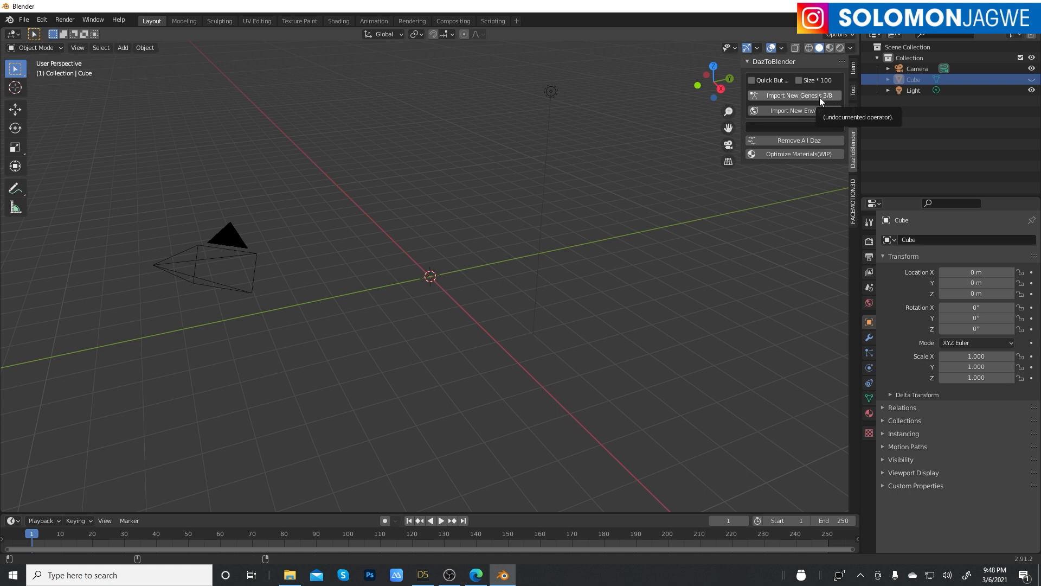
left_click(791, 96)
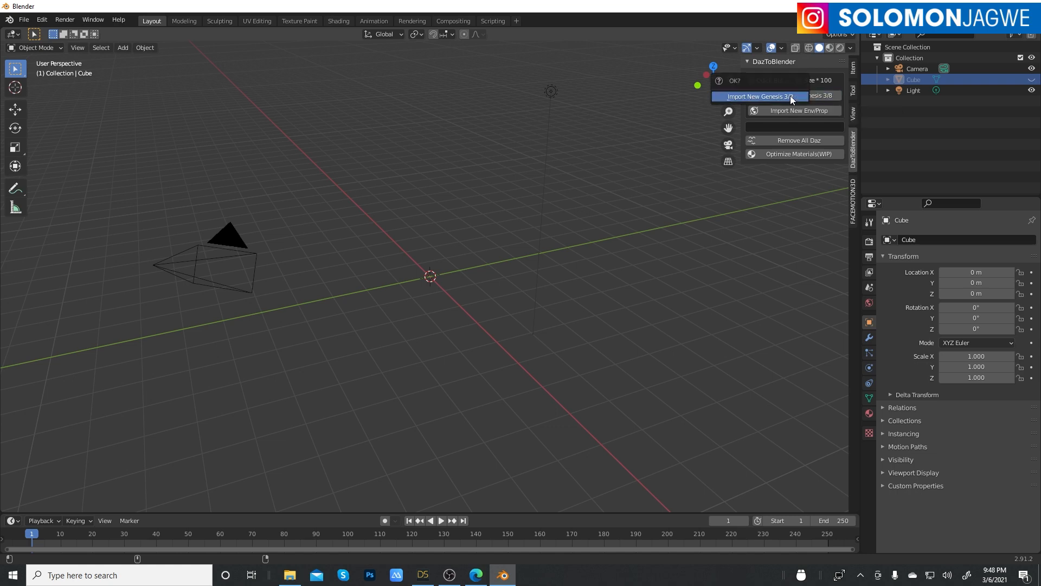
left_click(760, 99)
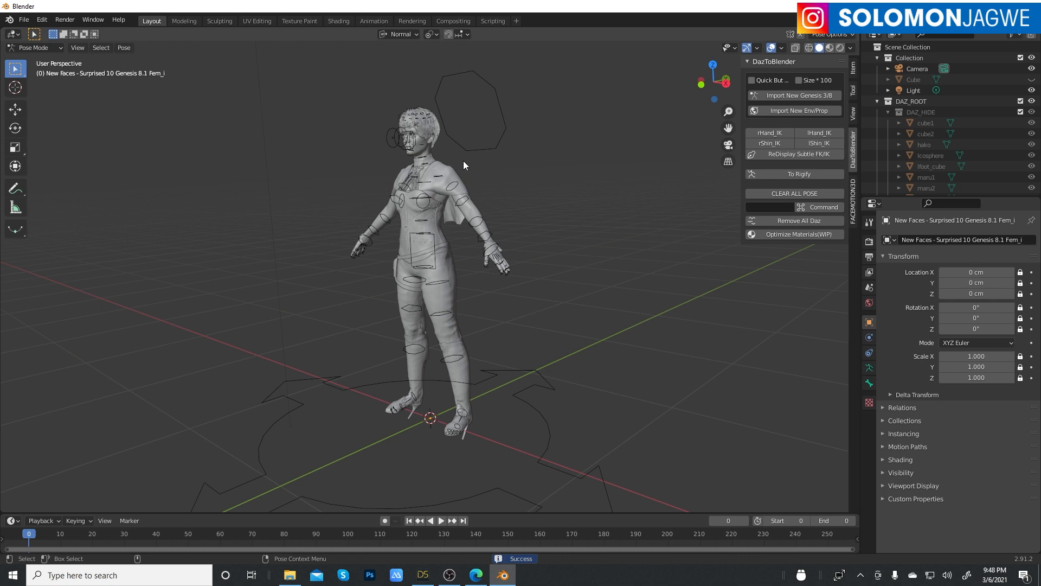
Inspect the imported figure's body, legs and high-heeled boots from several angles
scroll(478, 158, "up", 4)
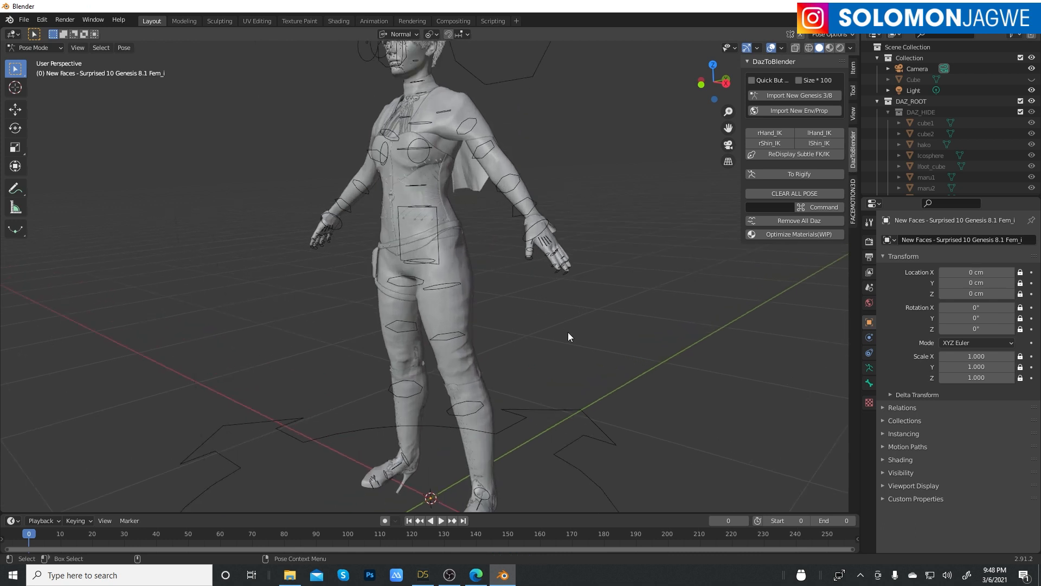
mouse_move(618, 388)
middle_mouse_down()
mouse_move(590, 349)
mouse_move(603, 384)
middle_mouse_up()
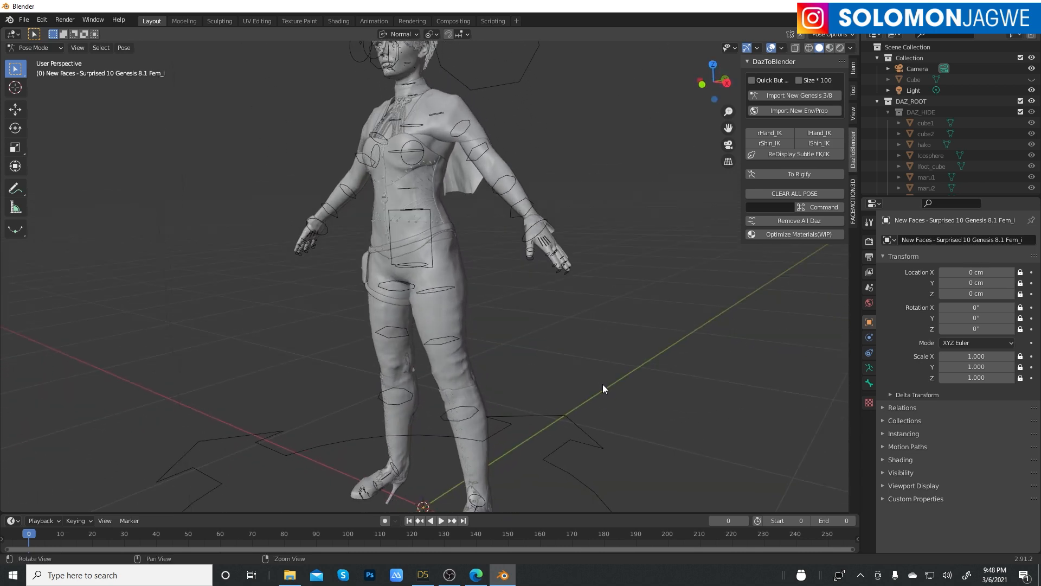
middle_click_drag(599, 325, 600, 103, "shift")
scroll(552, 249, "up", 4)
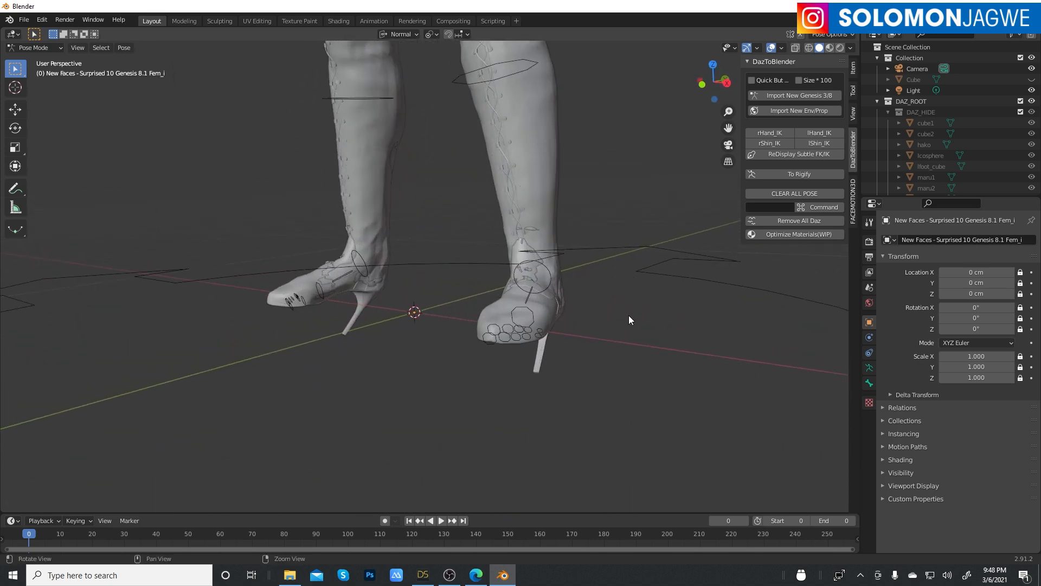
middle_click_drag(621, 315, 741, 308)
scroll(738, 320, "up", 3)
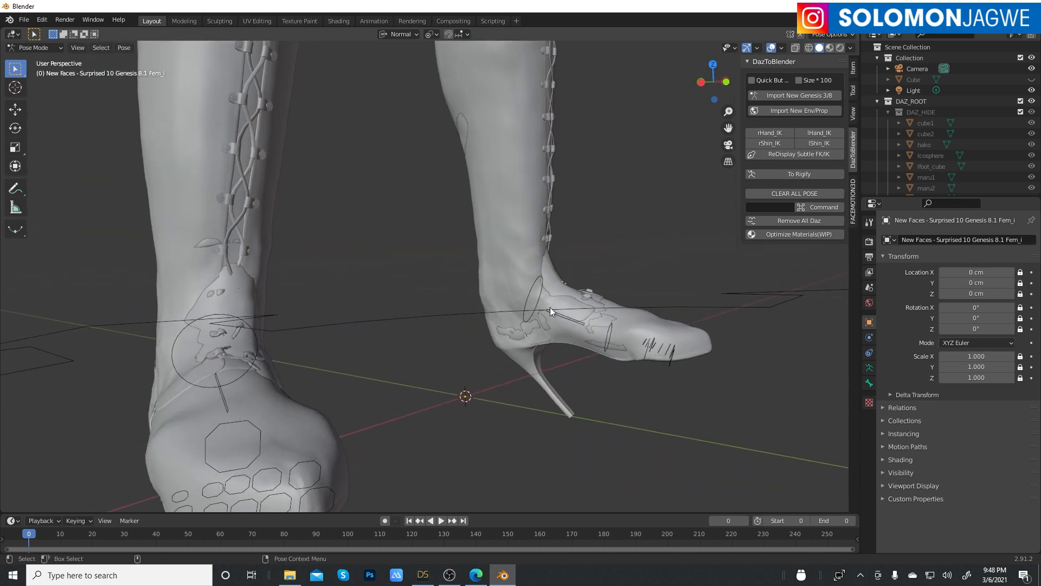
scroll(584, 291, "down", 3)
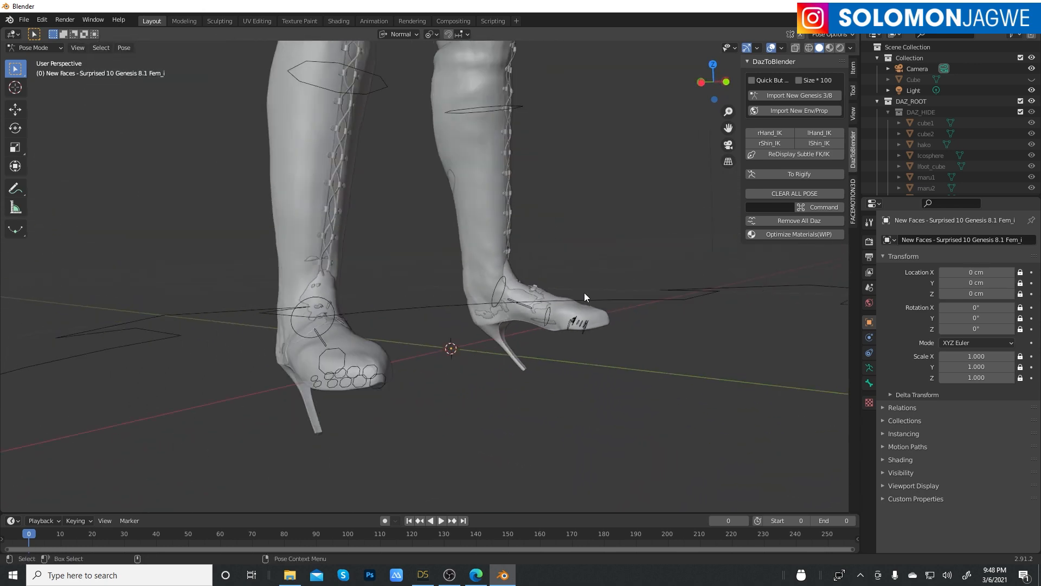
scroll(568, 211, "down", 2)
middle_click_drag(568, 211, 520, 205)
middle_click_drag(623, 182, 627, 181, "shift")
scroll(539, 217, "down", 8)
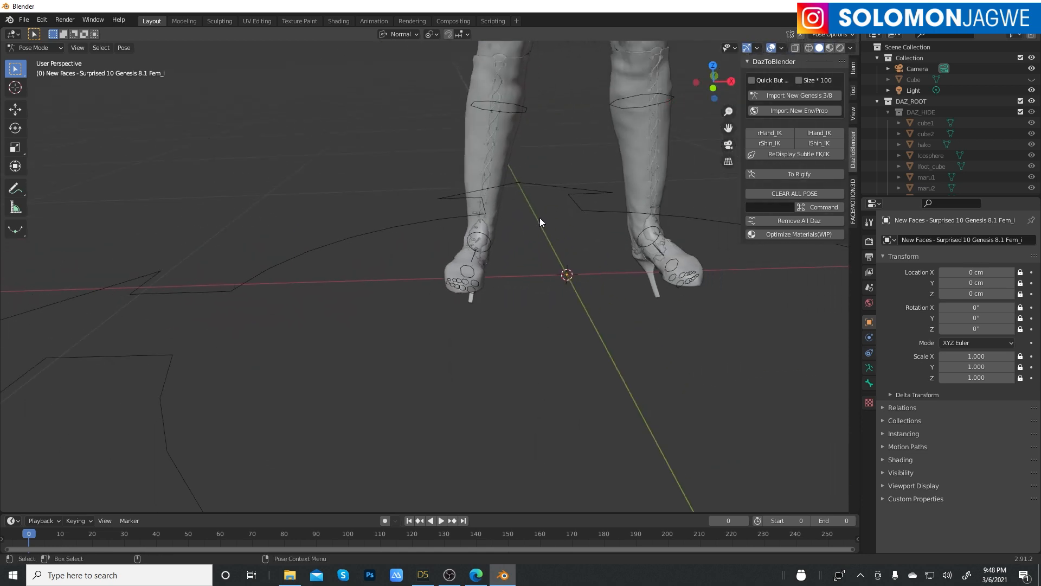
Examine the imported figure's upper body, face and hair up close from several angles
left_click_drag(556, 205, 519, 202, "alt")
scroll(520, 202, "up", 6)
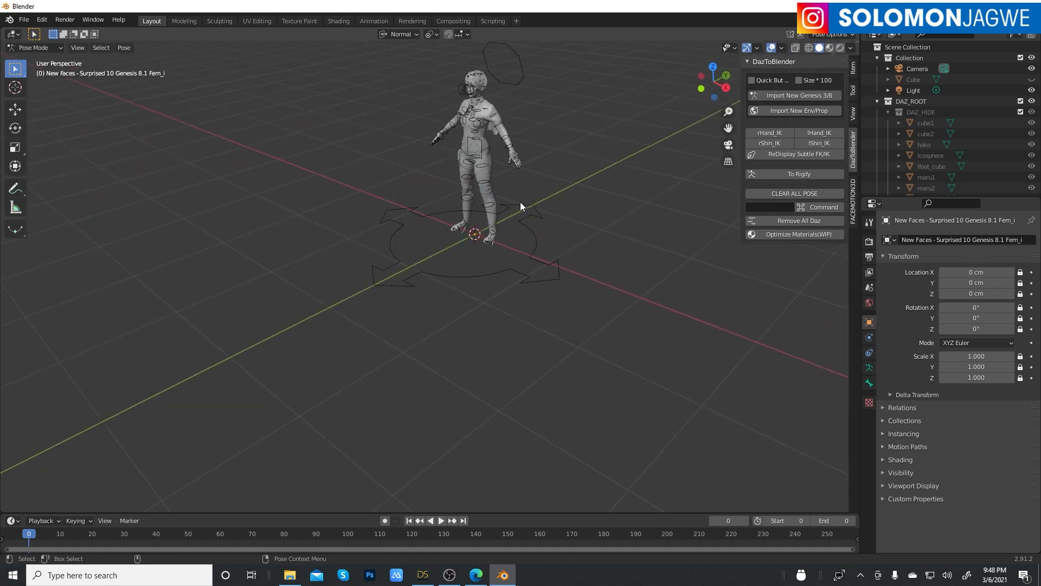
middle_click_drag(581, 183, 434, 408, "alt")
middle_click_drag(480, 233, 553, 231)
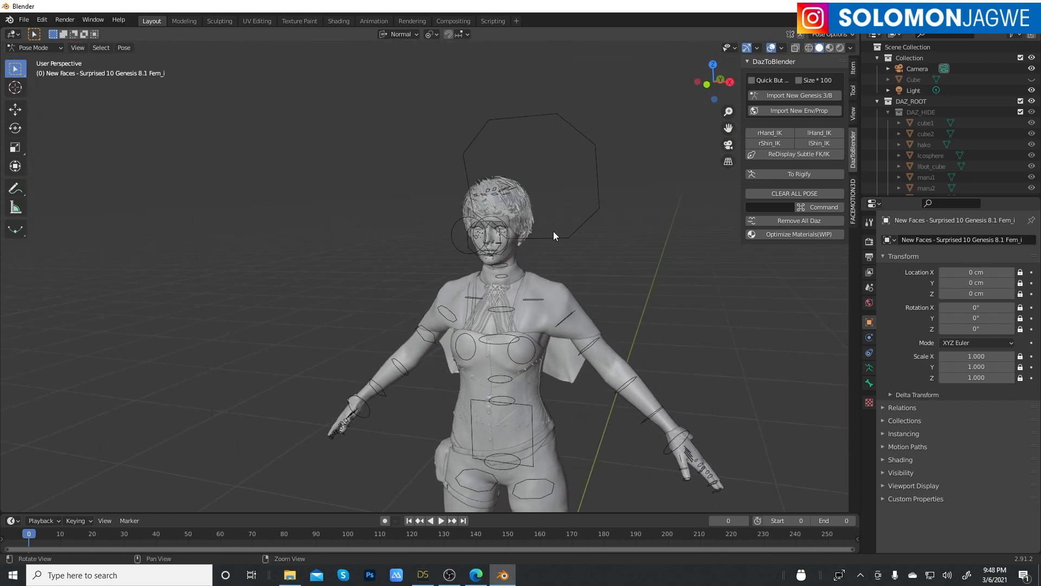
scroll(545, 206, "up", 6)
scroll(551, 207, "up", 1)
middle_click_drag(703, 225, 396, 397, "shift")
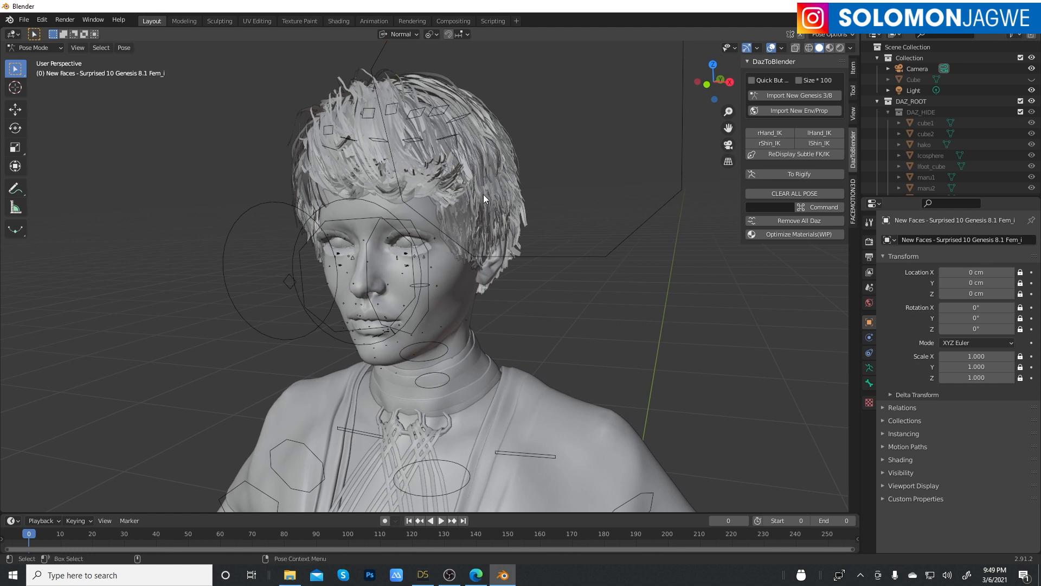
scroll(492, 200, "up", 3)
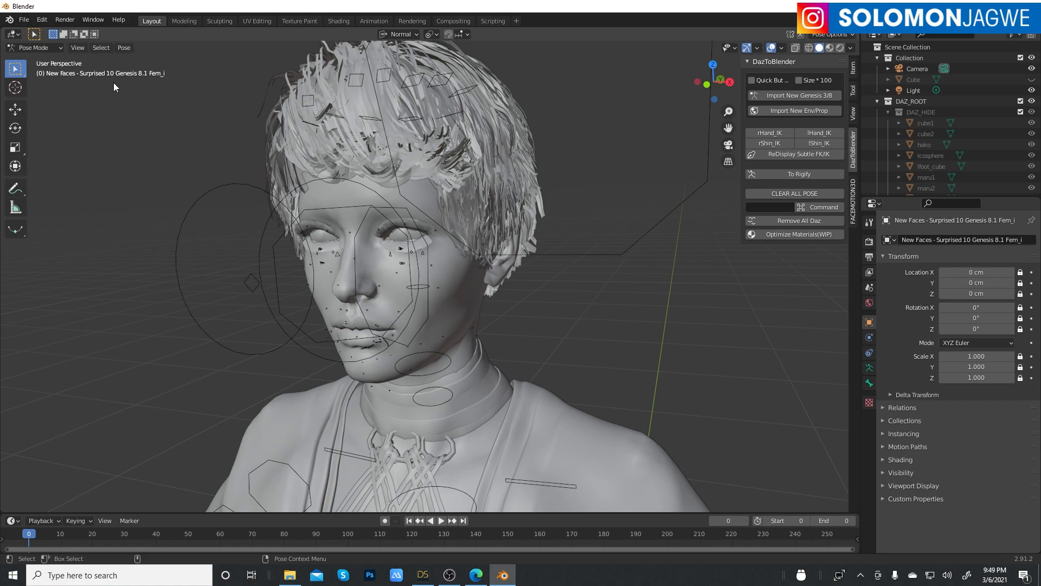
Switch from Pose Mode to Object Mode and select the character's hair mesh
left_click(59, 48)
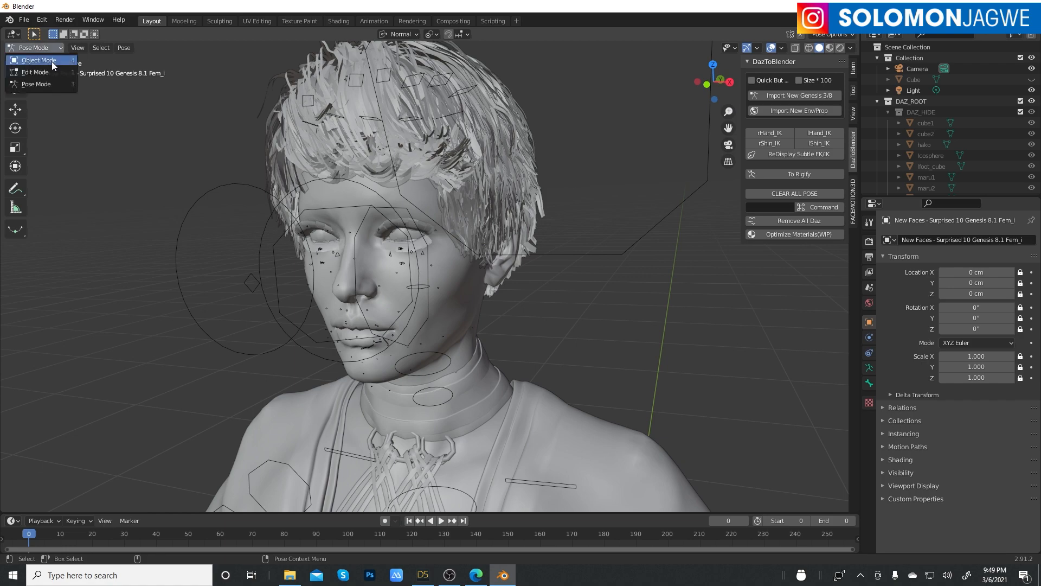
left_click(51, 61)
left_click(525, 157)
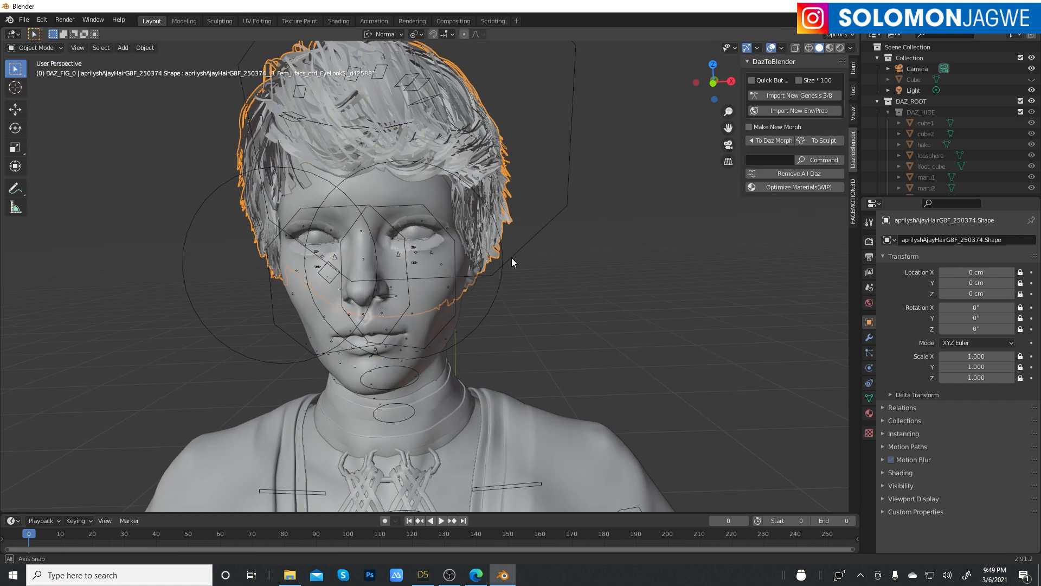
middle_click_drag(512, 258, 526, 259)
middle_click_drag(607, 240, 578, 232)
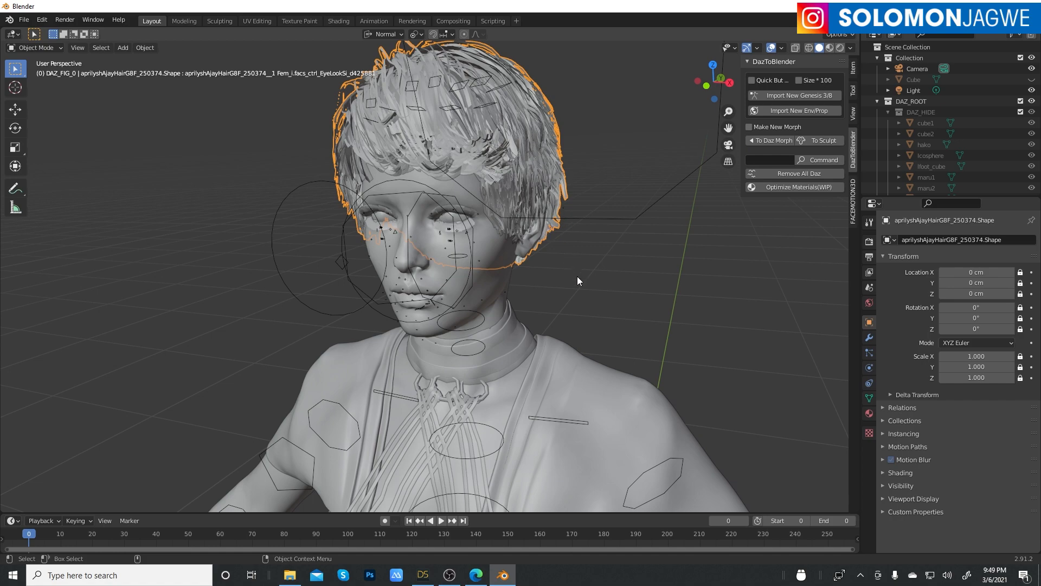
middle_click_drag(577, 275, 598, 296)
scroll(637, 239, "up", 2)
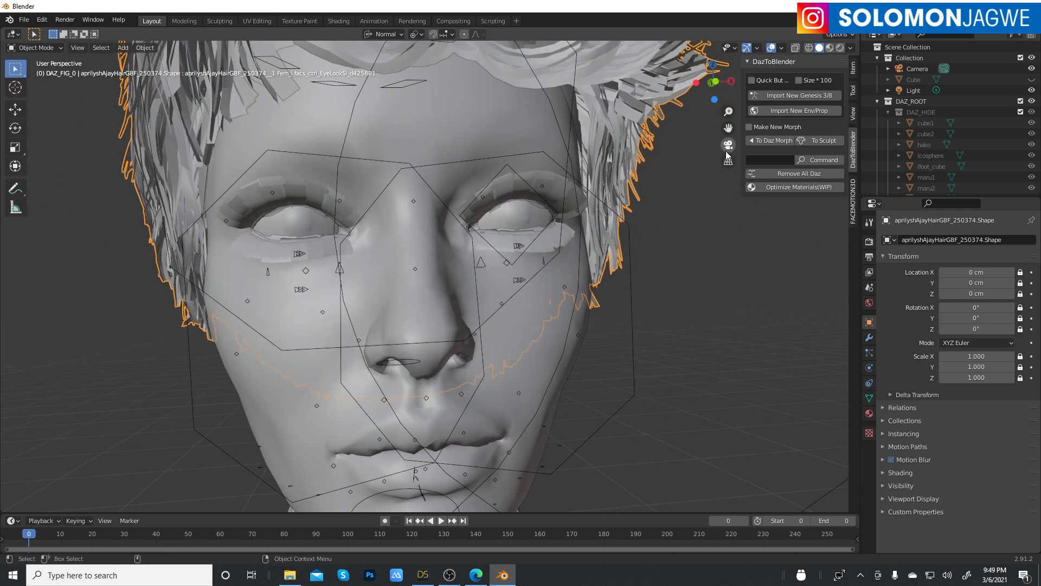
Select the scene camera and move it close to the figure, to about X 248, Y -211, Z 224 cm
scroll(629, 204, "down", 12)
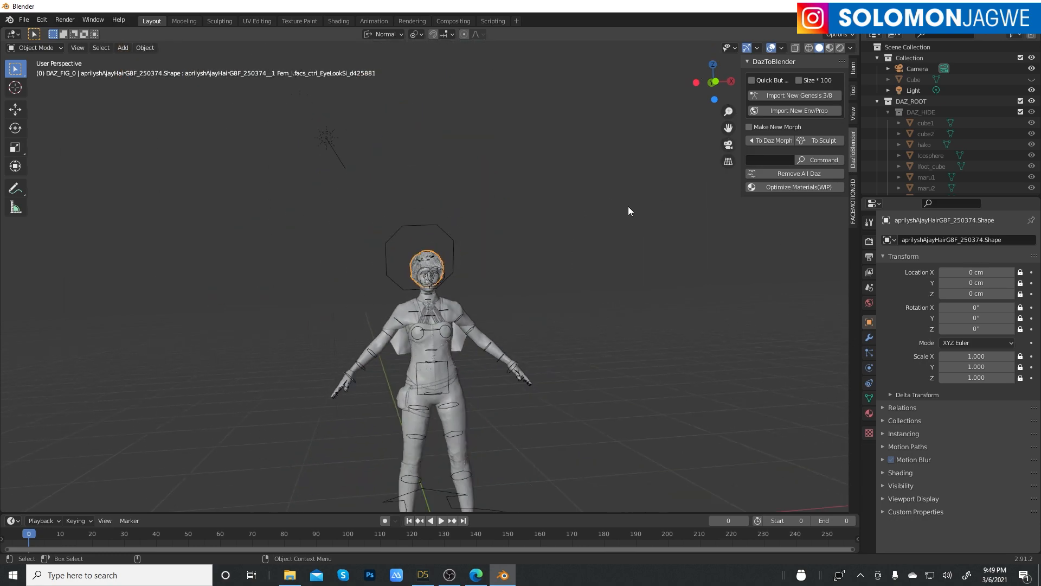
middle_click_drag(628, 206, 613, 252)
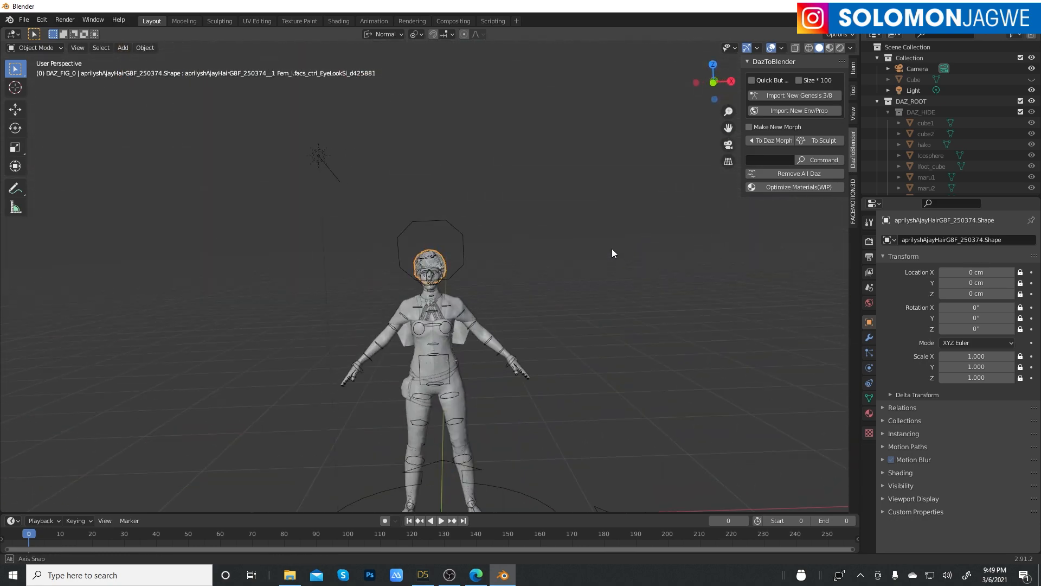
left_click_drag(612, 252, 507, 252, "alt")
scroll(578, 250, "down", 7)
left_click(252, 228)
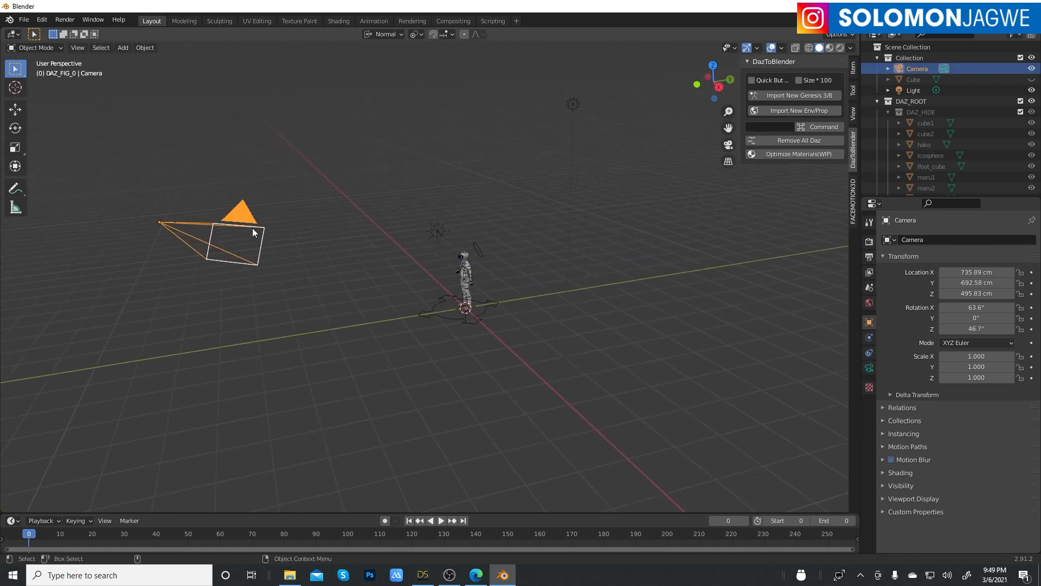
key("w")
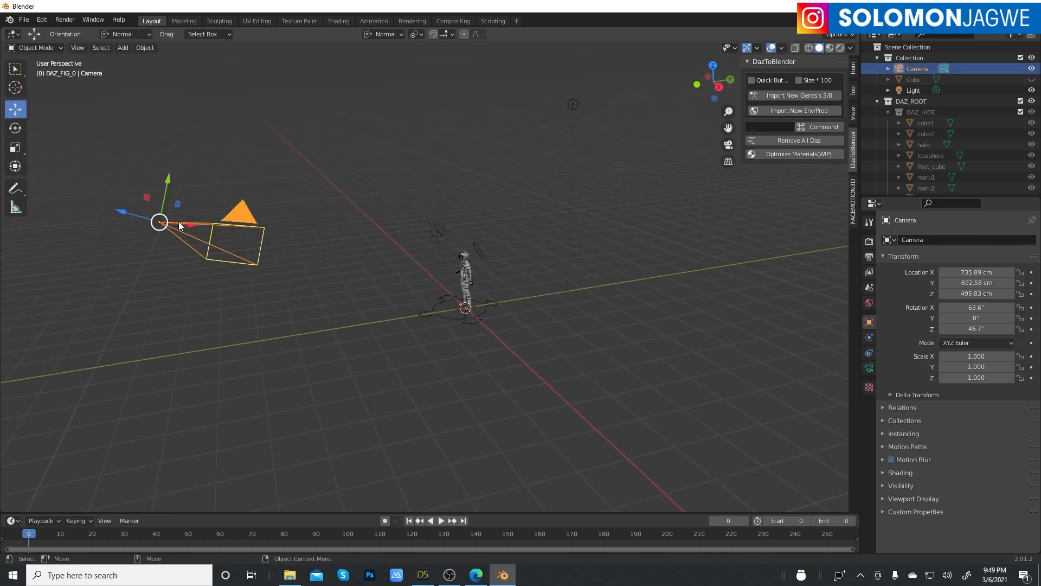
left_click_drag(191, 226, 360, 237)
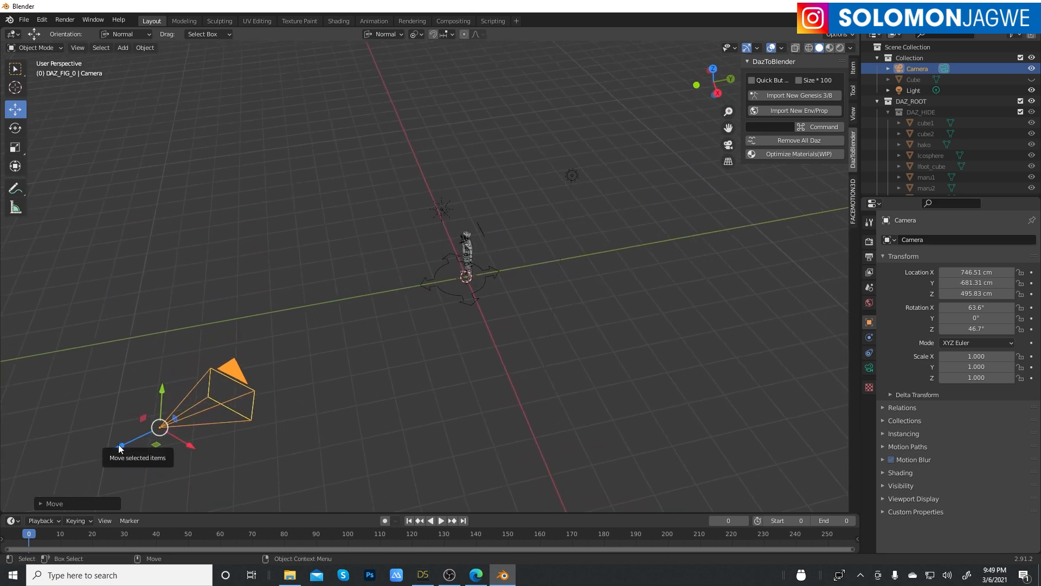
left_click_drag(121, 448, 382, 364)
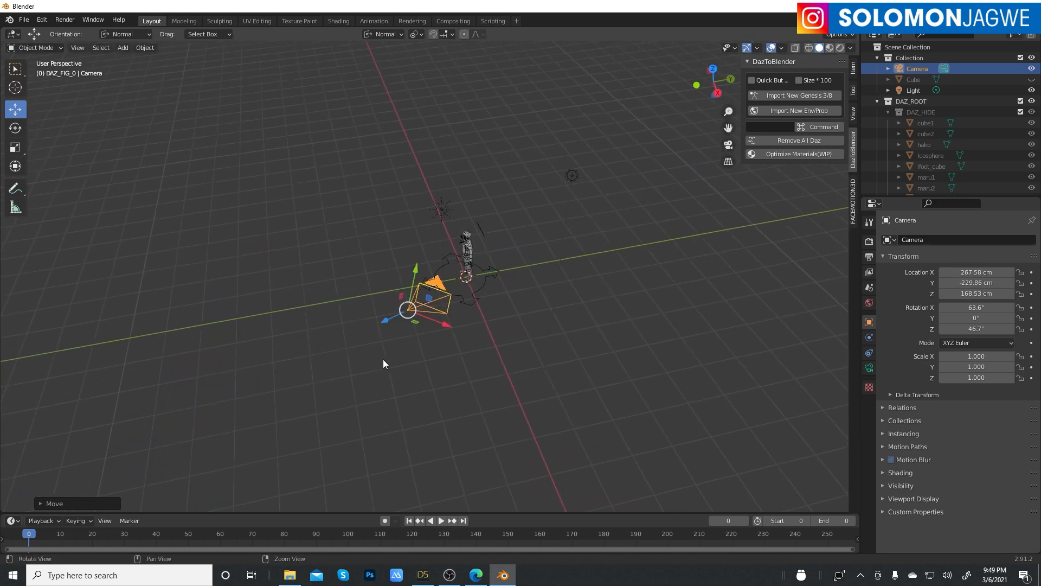
middle_click_drag(383, 363, 386, 300)
left_click_drag(379, 284, 405, 252)
middle_click_drag(404, 252, 551, 255)
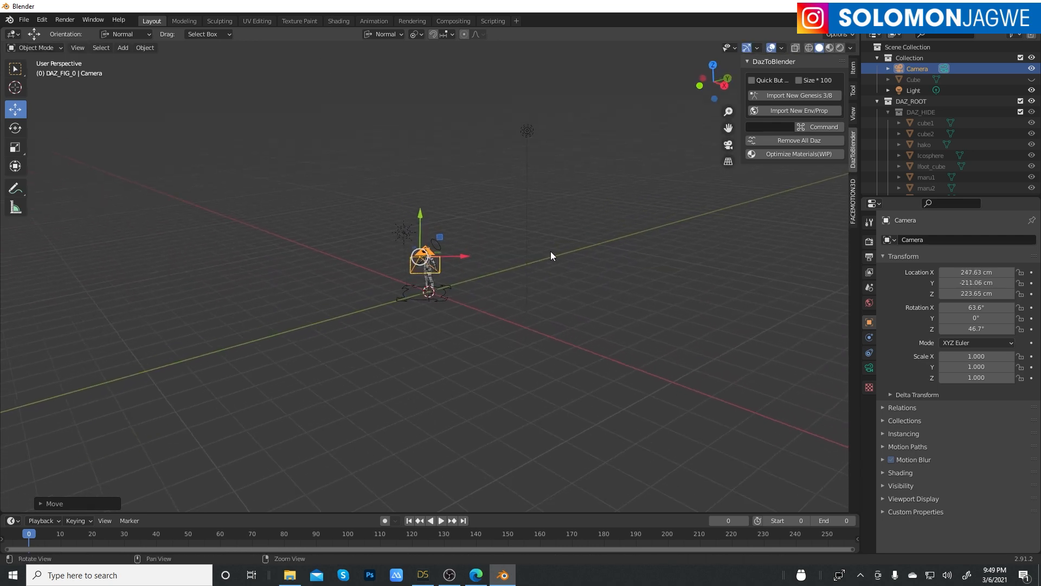
Look through the scene camera and lock the camera to the view
left_click(729, 144)
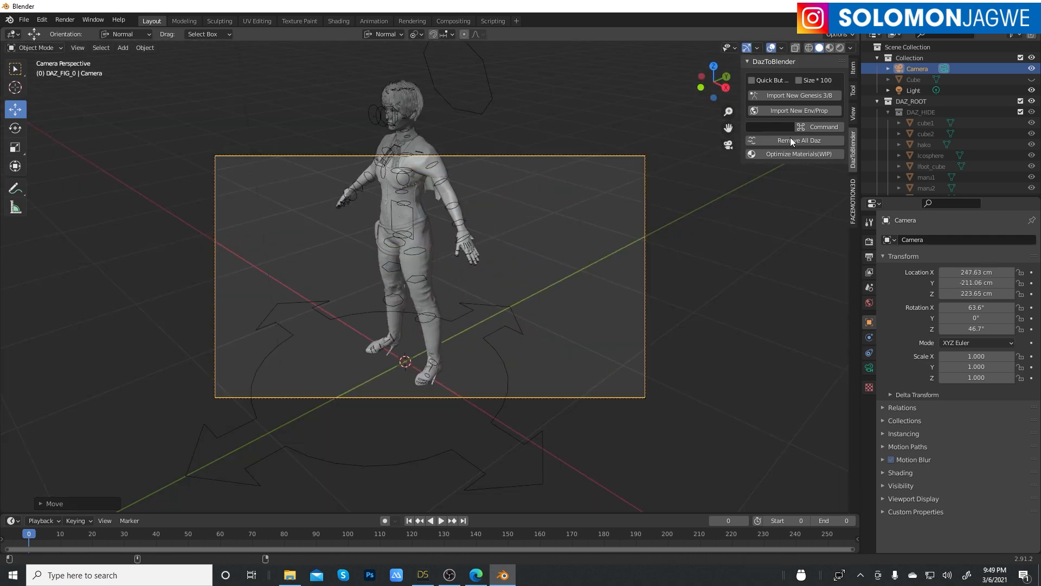
middle_click_drag(650, 183, 587, 201)
left_click(730, 144)
left_click(855, 116)
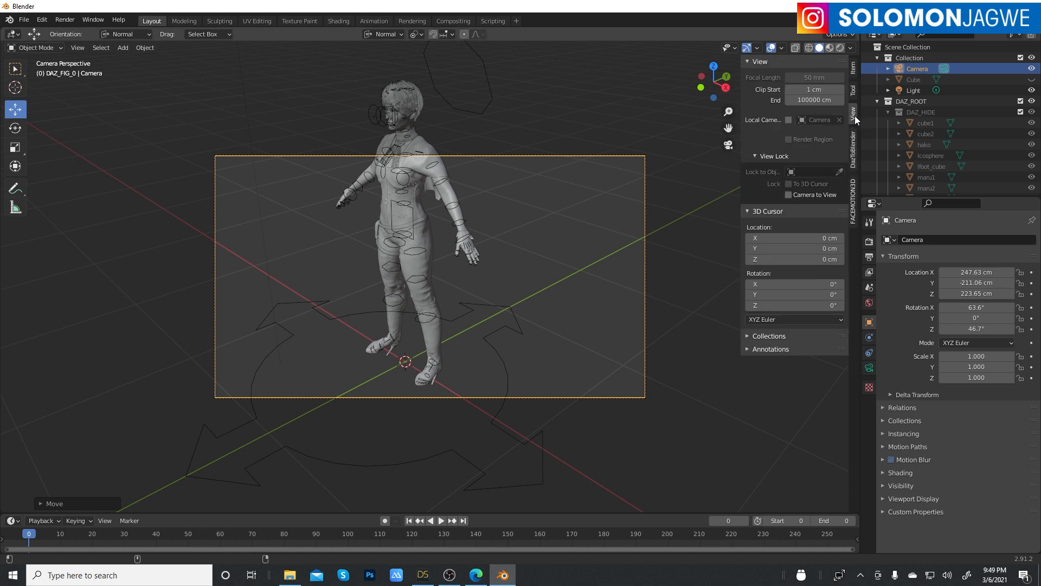
left_click(788, 195)
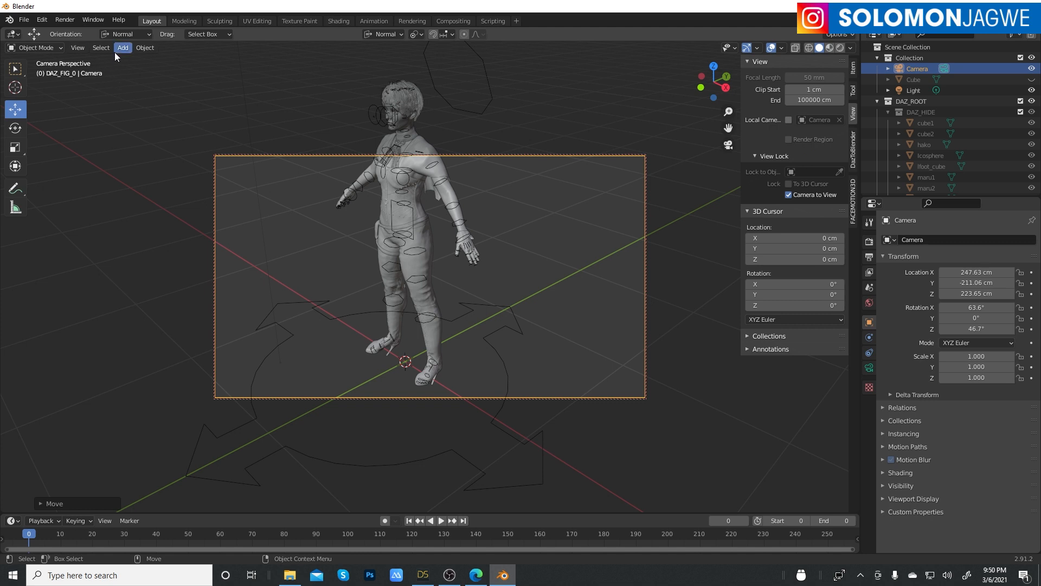
Frame the camera bounds so the camera's view fills the viewport
left_click(79, 49)
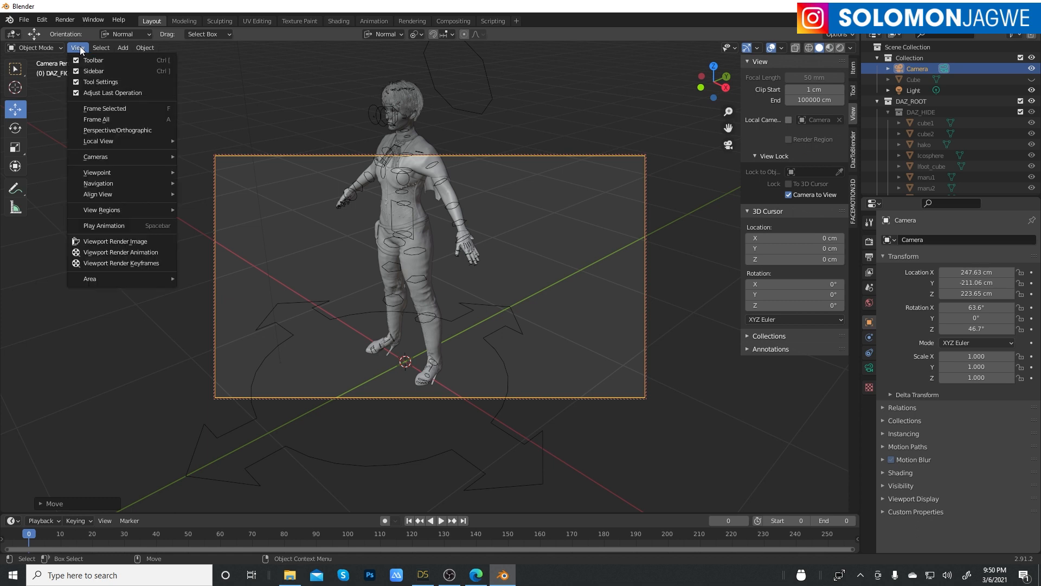
mouse_move(120, 157)
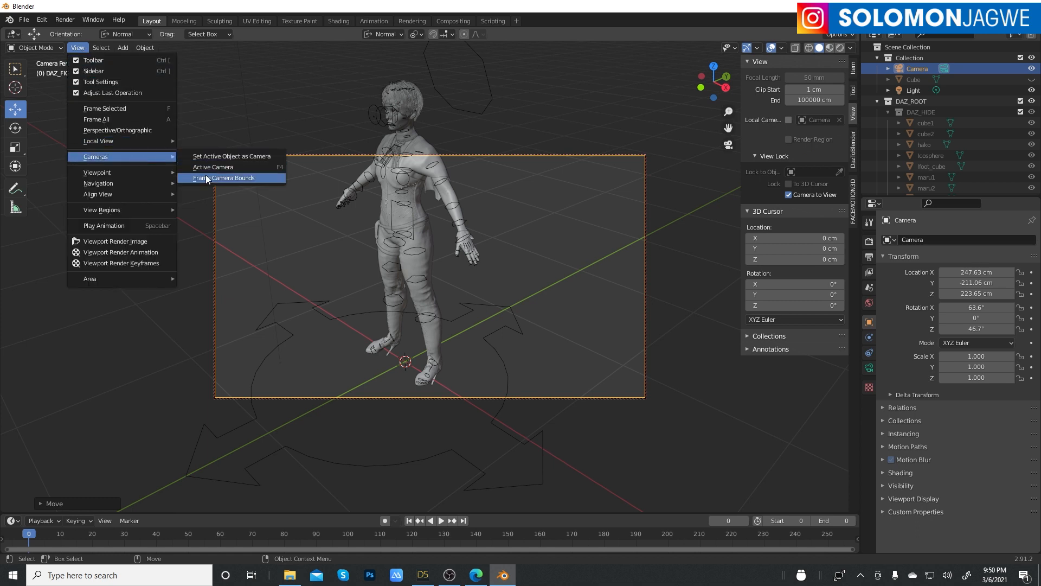
left_click(232, 179)
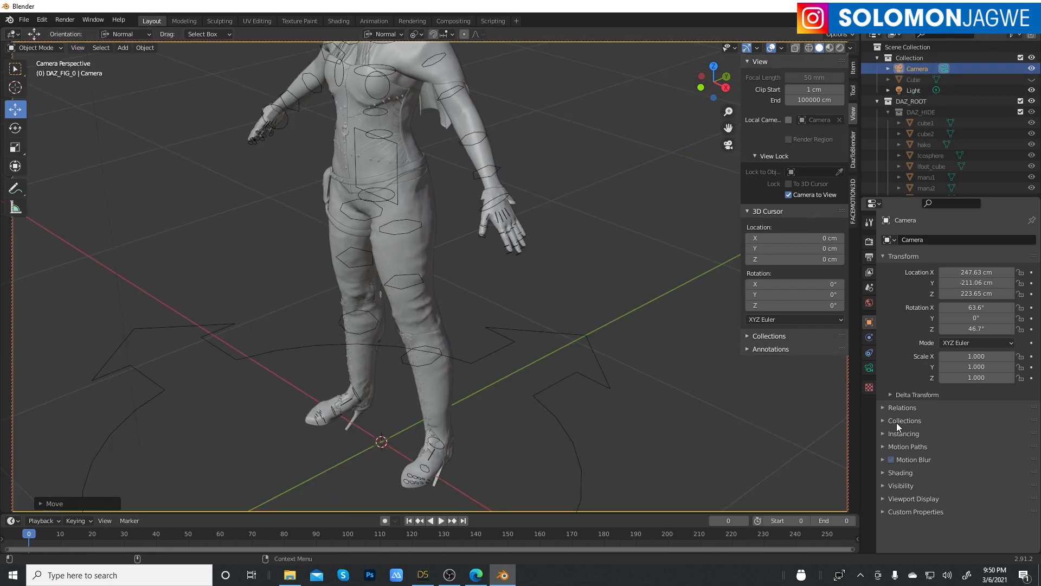
Set the camera's focal length to 200 mm and reframe the shot on the character's head
left_click(871, 368)
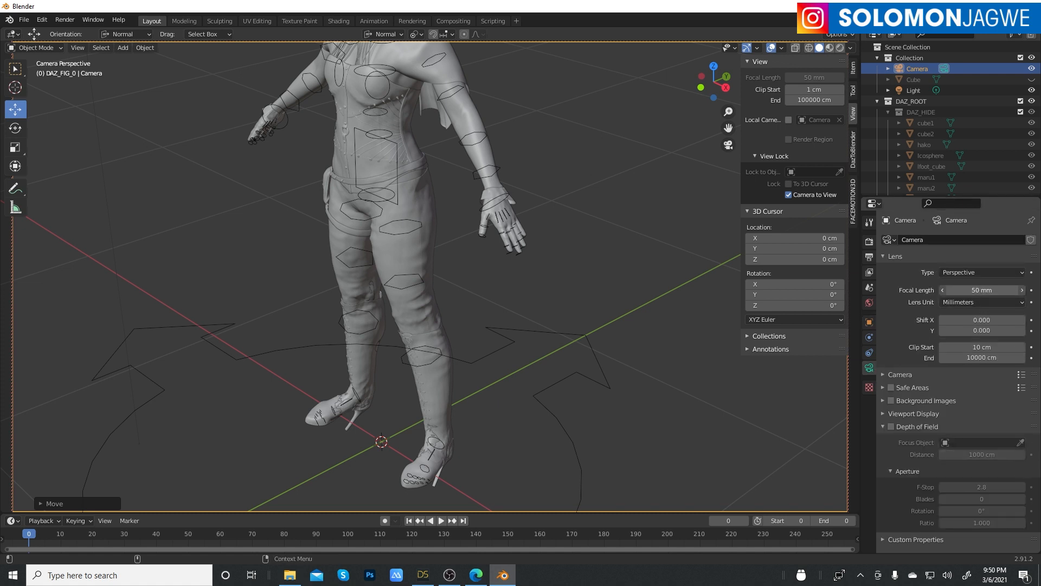
left_click(980, 291)
type("200")
key("Return")
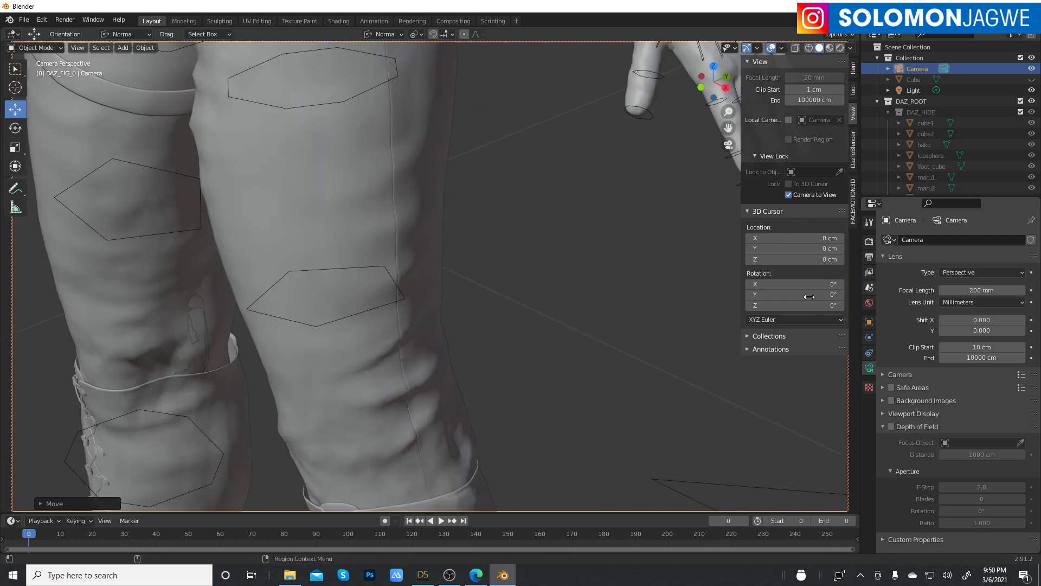
middle_click_drag(583, 183, 651, 324)
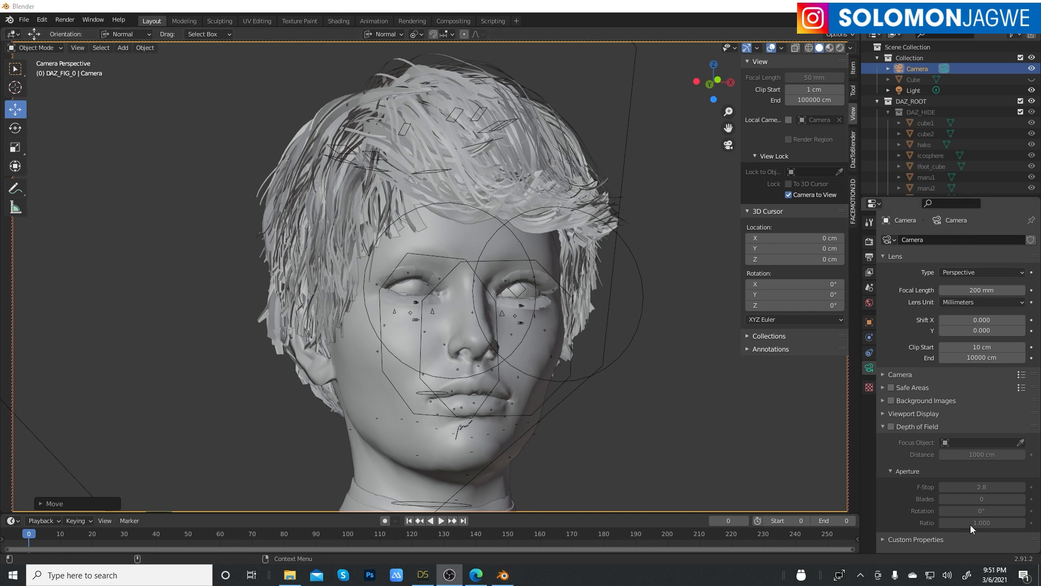
left_click(656, 275)
mouse_move(671, 276)
middle_mouse_down()
mouse_move(650, 288)
mouse_move(666, 295)
mouse_move(675, 280)
middle_mouse_up()
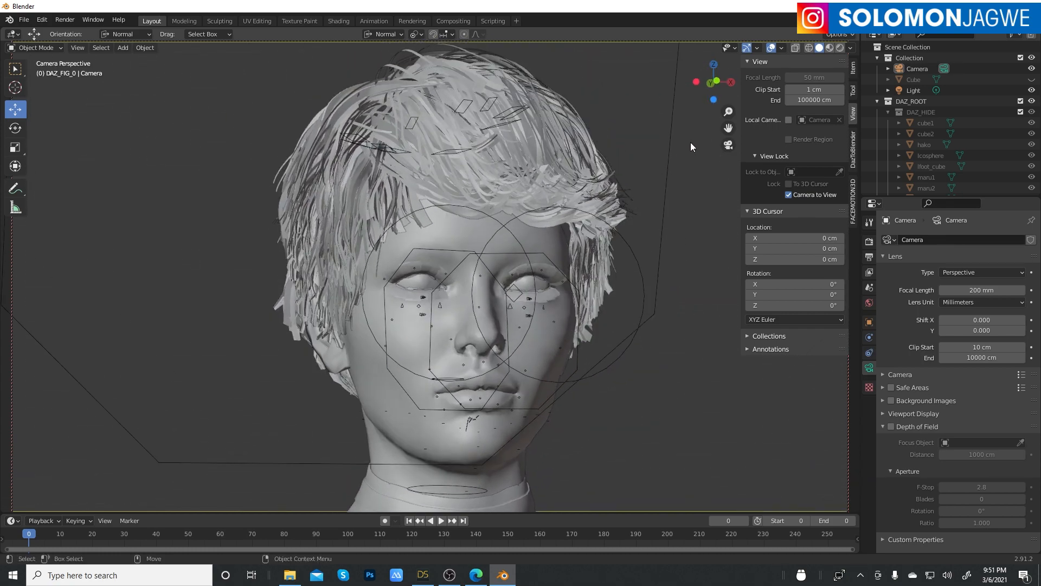
Change the render engine to Eevee and display the viewport in Rendered shading
left_click(873, 241)
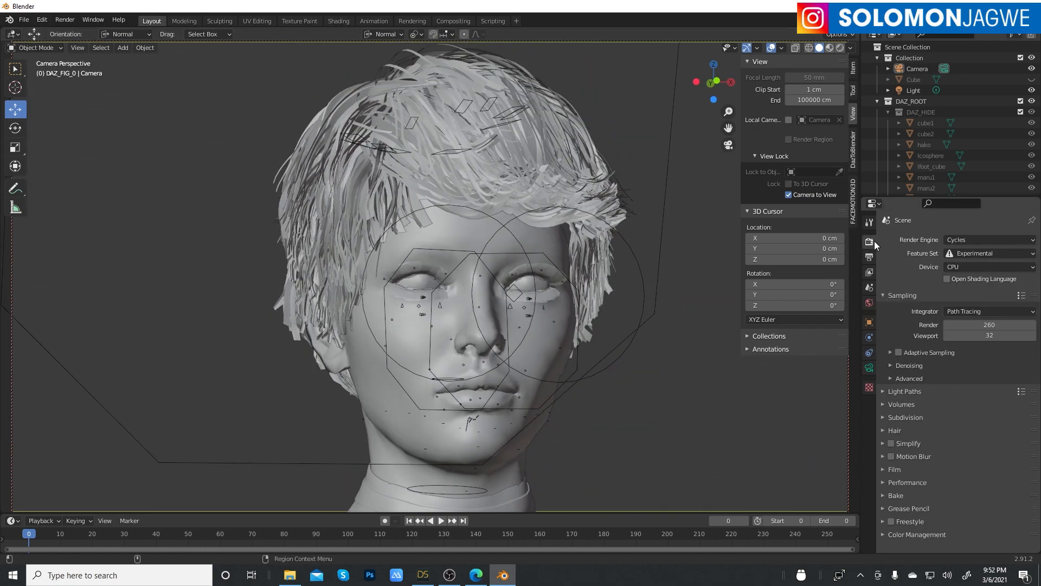
left_click(961, 239)
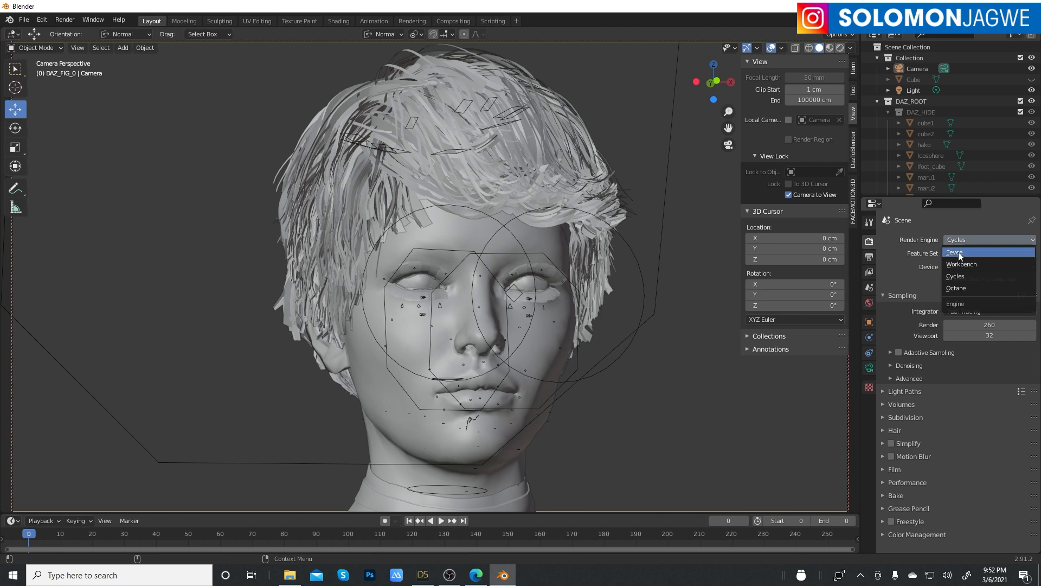
left_click(959, 253)
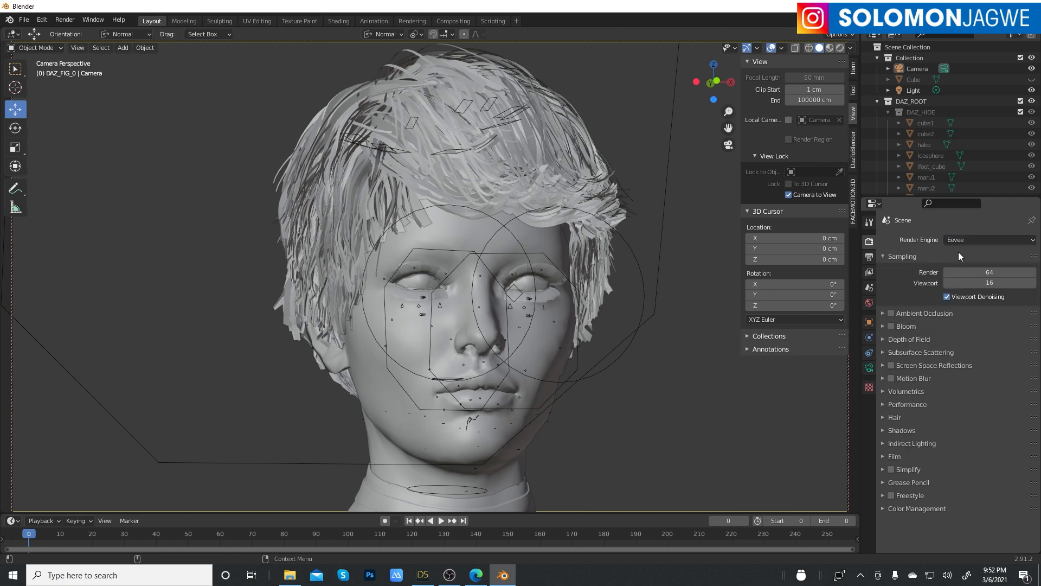
left_click(840, 49)
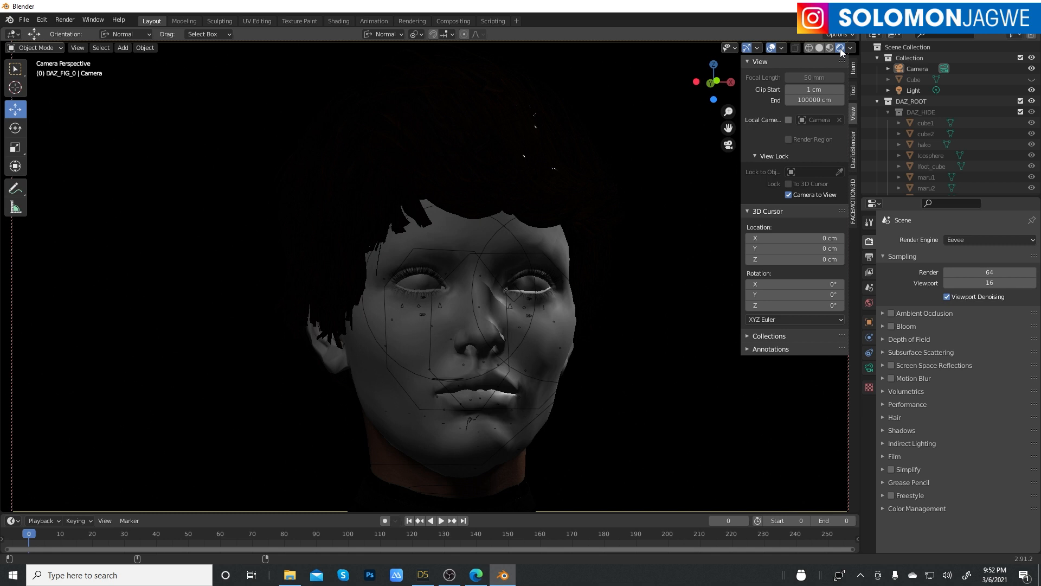
left_click(841, 47)
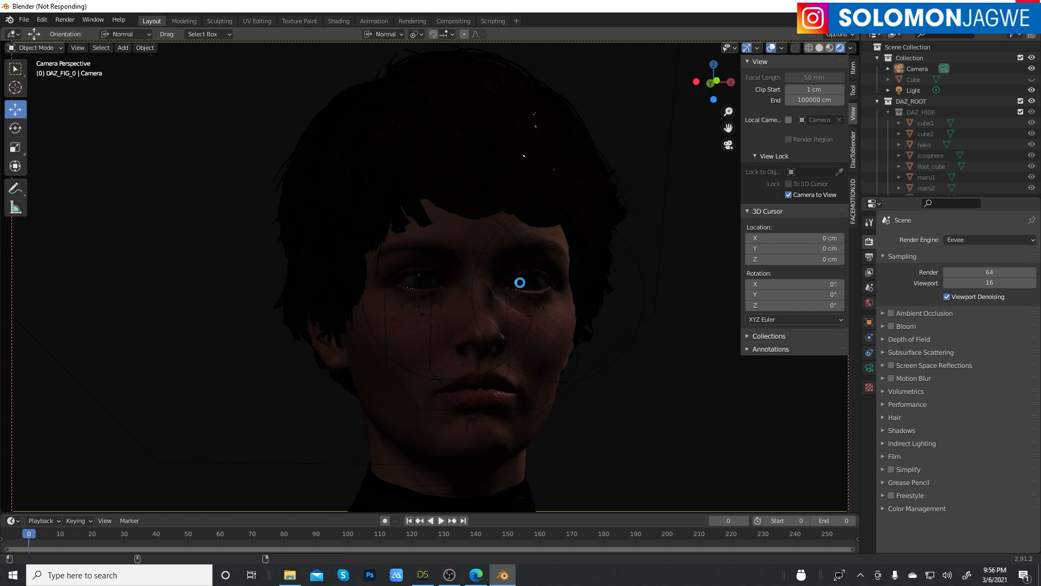
left_click(504, 575)
left_click(504, 576)
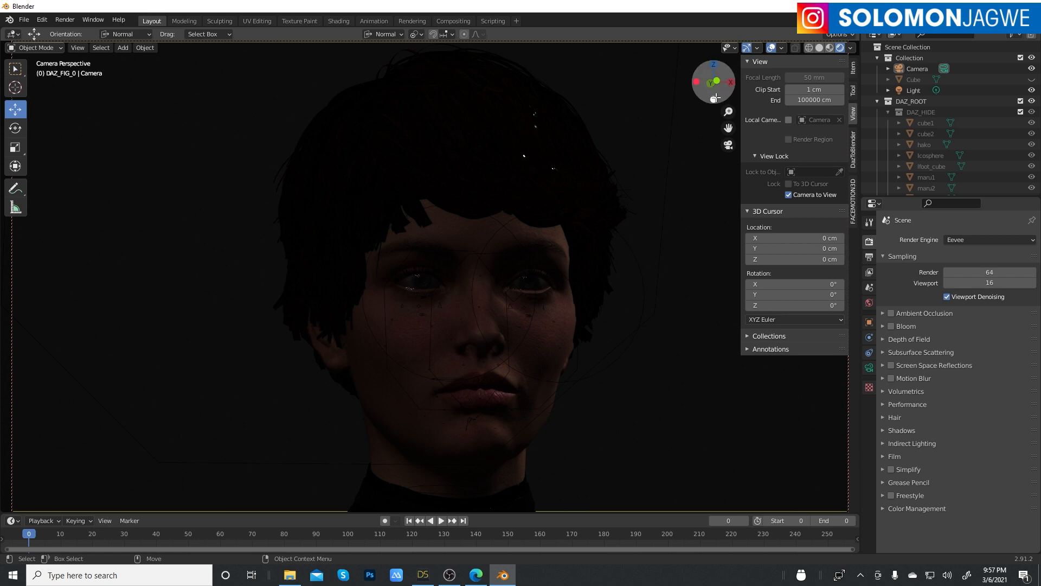
Hide the viewport sidebar and bring the locked camera in close on the character's eyes, nose and lips
mouse_move(718, 86)
left_mouse_down()
mouse_move(729, 87)
mouse_move(713, 87)
left_mouse_up()
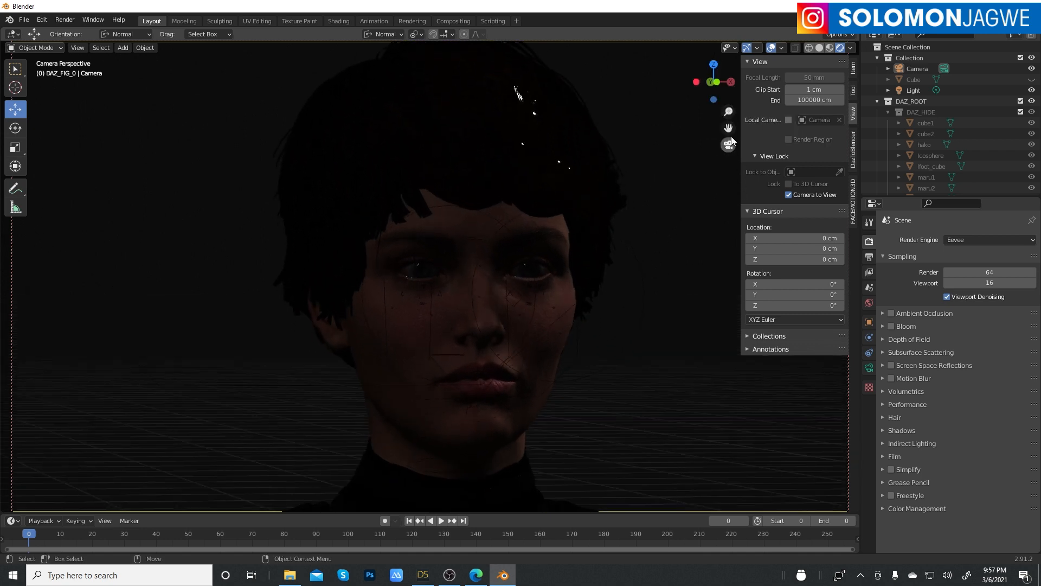
left_click_drag(740, 94, 847, 99)
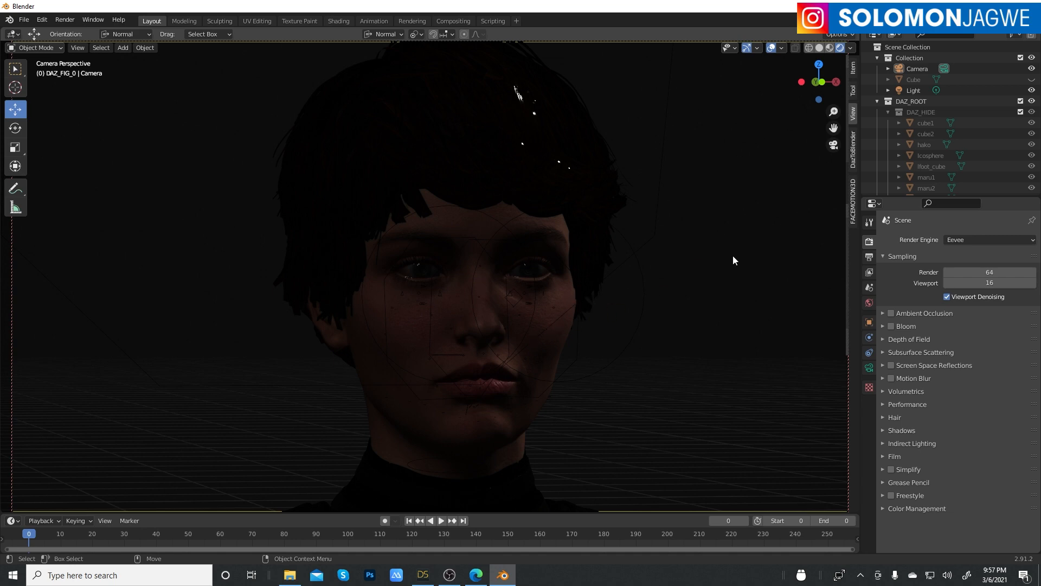
left_click_drag(833, 112, 834, 61)
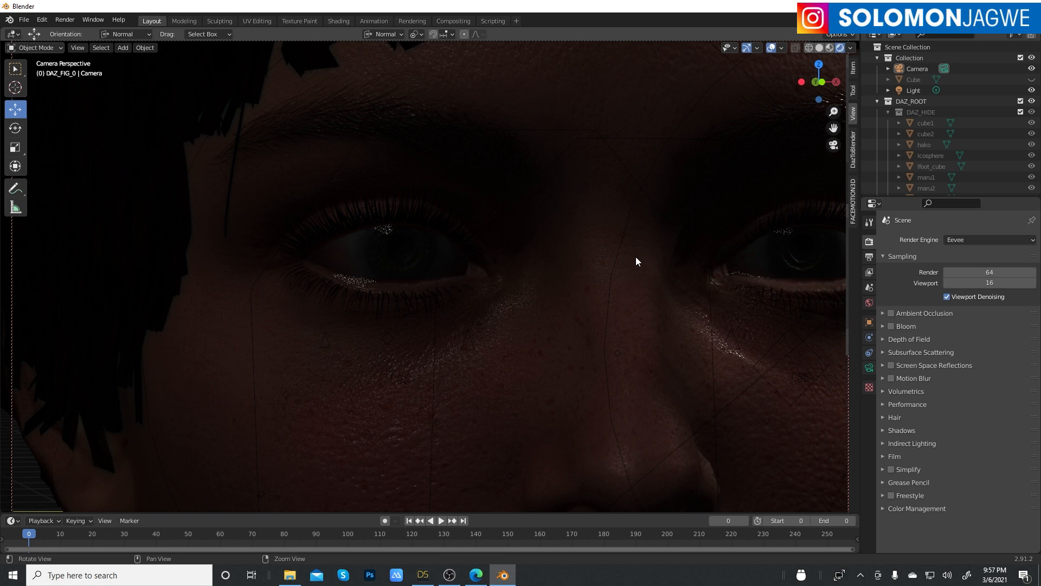
left_click_drag(635, 256, 625, 204, "alt")
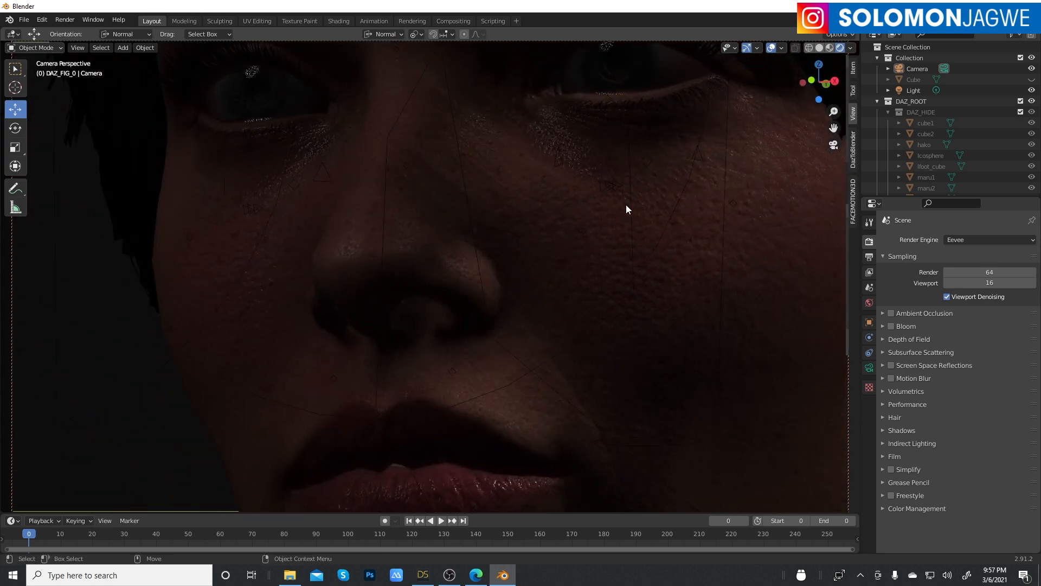
Set the Eevee viewport sampling to 1024
left_click(993, 283)
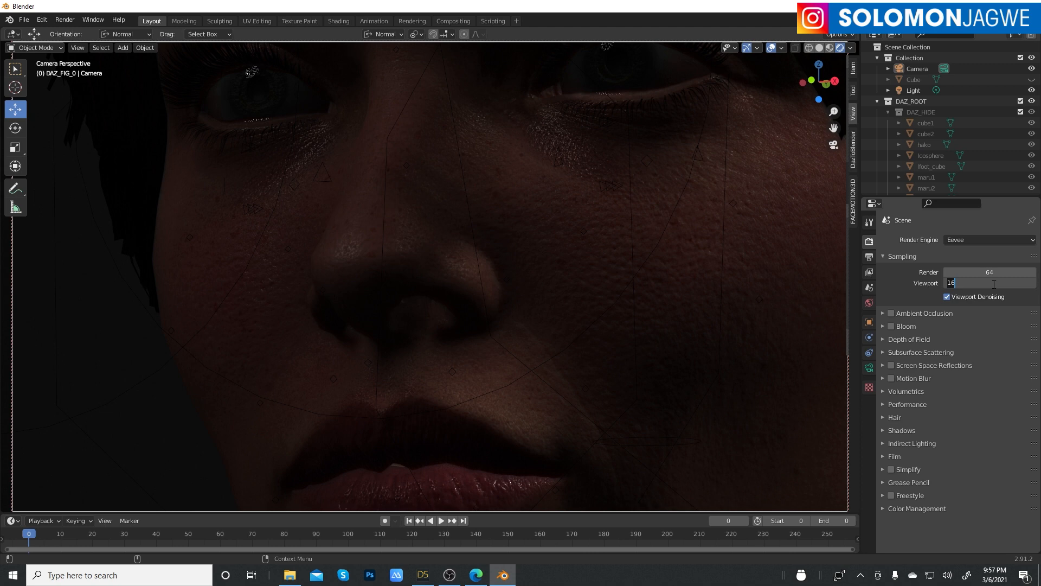
type("1024")
key("Return")
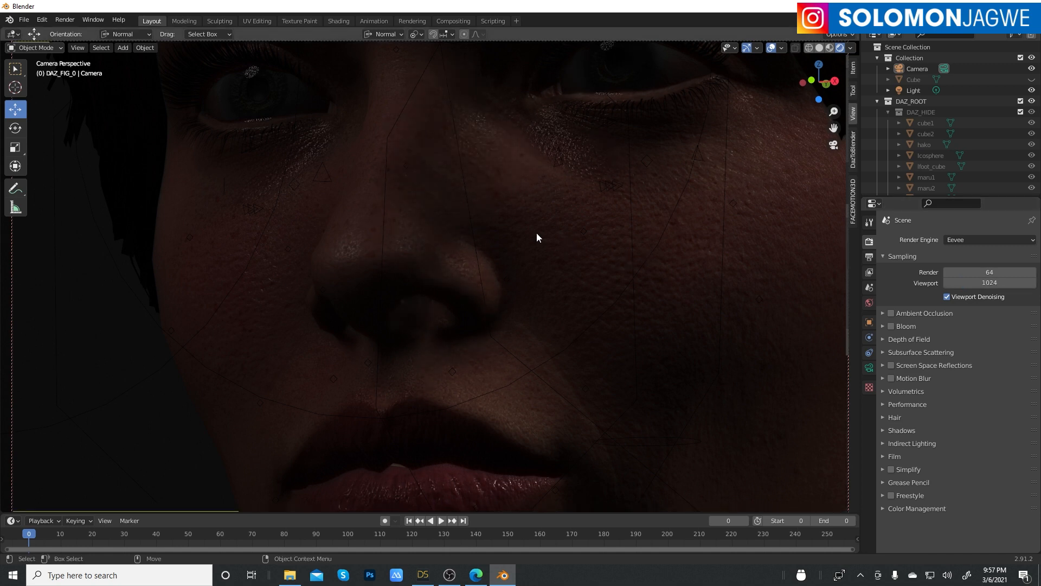
Examine the rendered face, skin and hair from several angles and distances through the locked camera
scroll(561, 219, "down", 6)
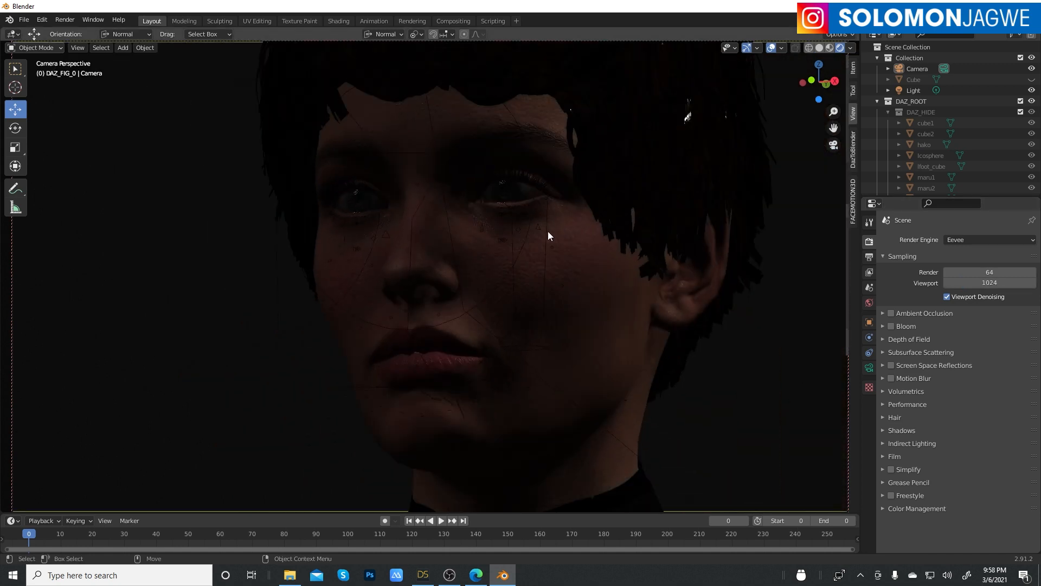
middle_click_drag(564, 295, 622, 295)
scroll(506, 278, "up", 8)
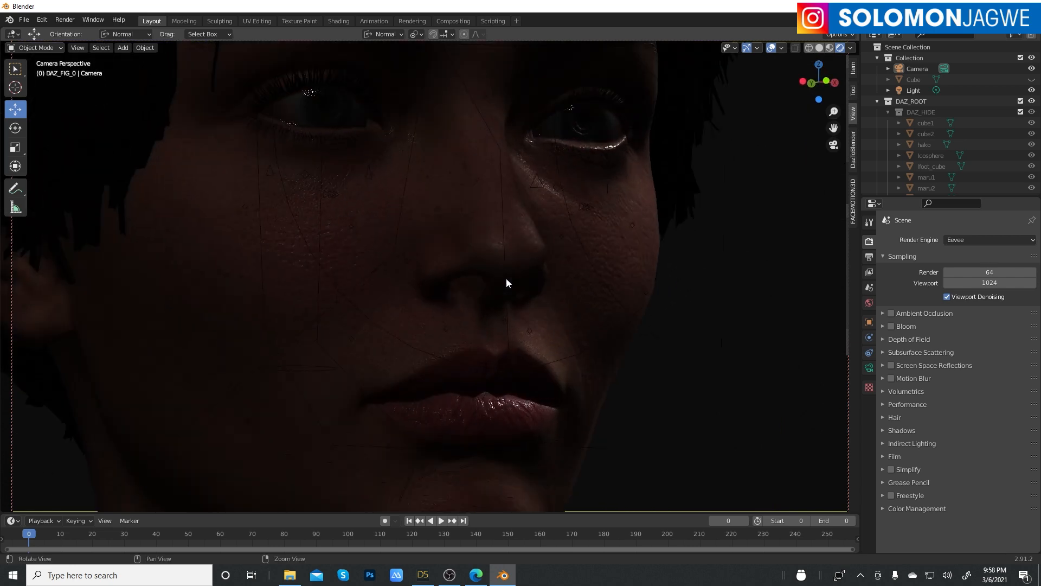
middle_click_drag(519, 277, 692, 307)
scroll(642, 254, "down", 8)
scroll(556, 240, "up", 7)
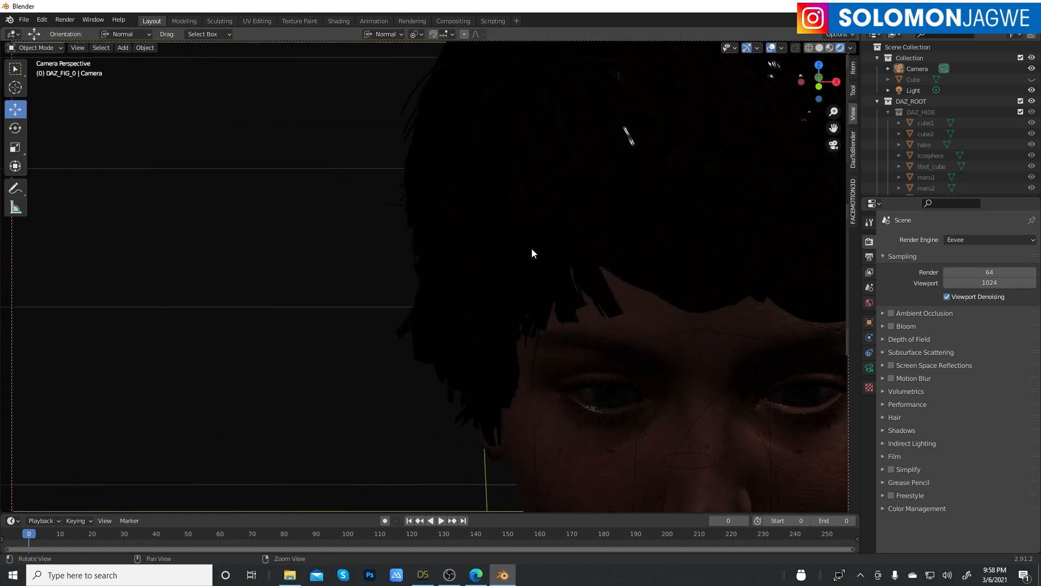
middle_click_drag(531, 253, 565, 250)
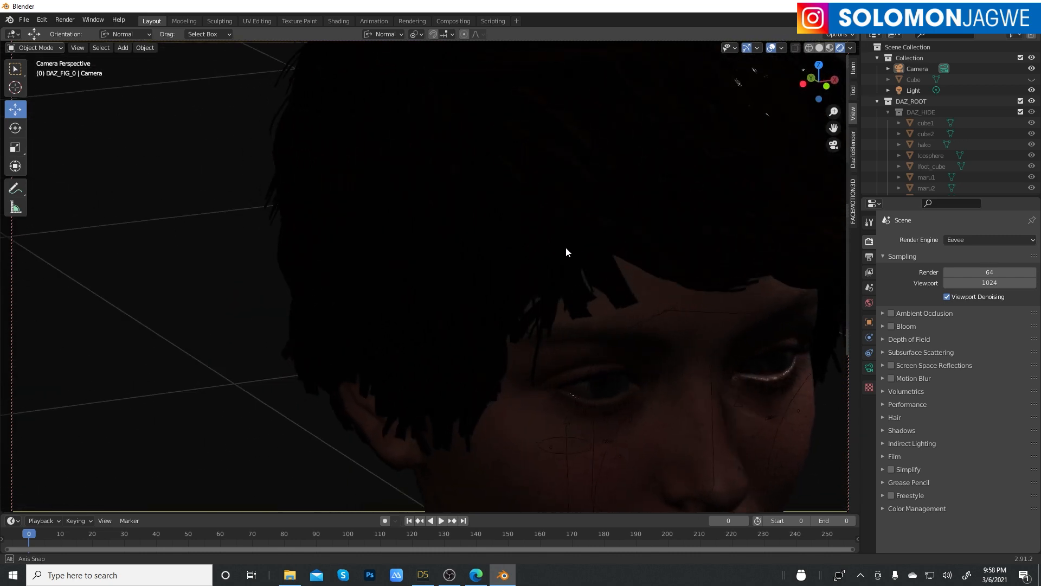
scroll(558, 256, "down", 10)
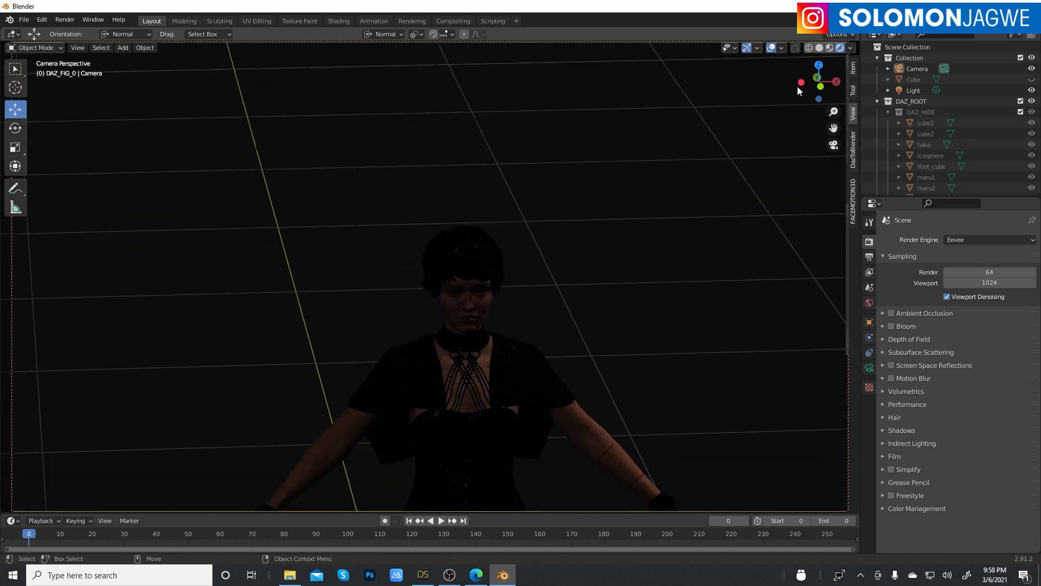
Leave the camera view, switch the viewport to Solid shading and show the whole figure from the front
key("ctrl+KP_3")
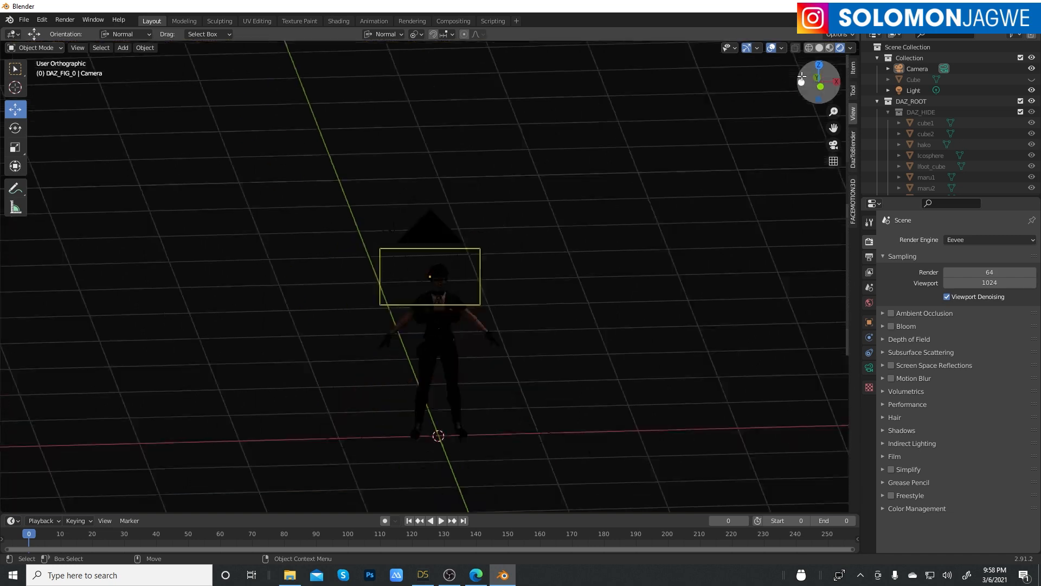
left_click(819, 48)
scroll(565, 257, "up", 8)
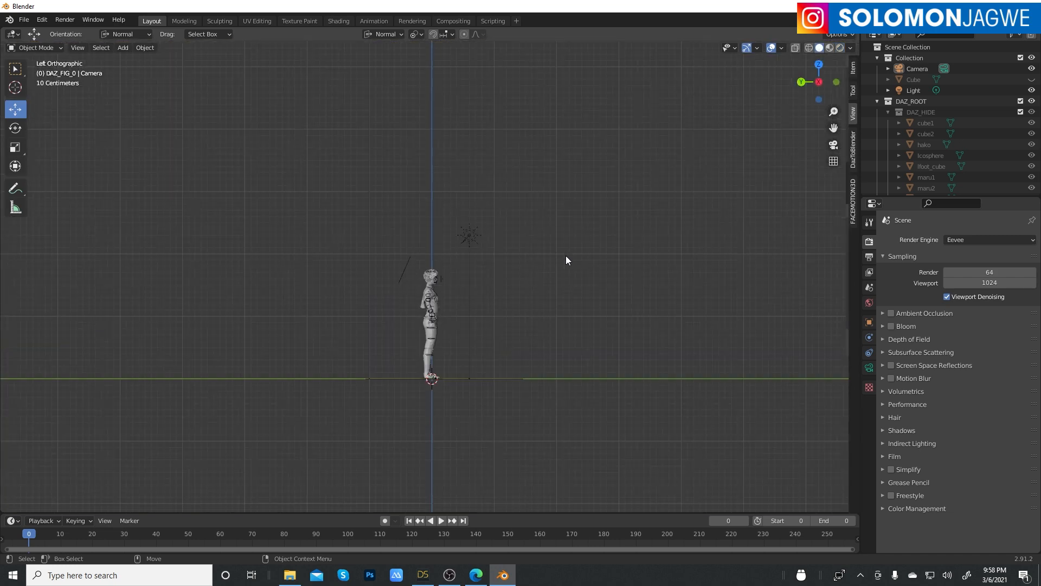
middle_click_drag(590, 281, 558, 308)
scroll(558, 304, "up", 6)
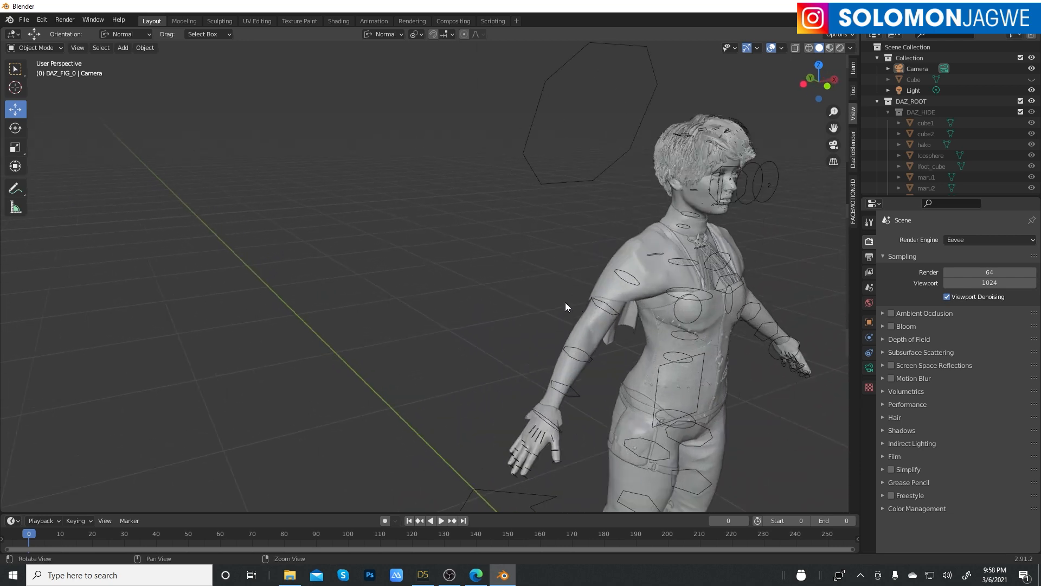
left_click_drag(565, 301, 684, 266, "alt")
middle_click_drag(685, 266, 459, 125, "alt")
scroll(491, 210, "down", 5)
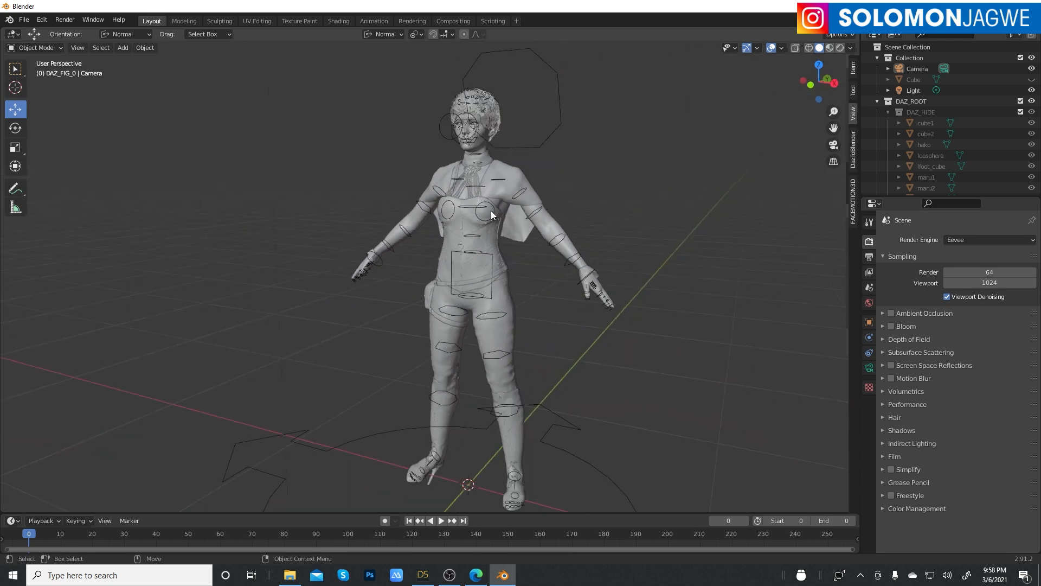
Add a point light and raise it from the figure's feet to just above the head
left_click(123, 48)
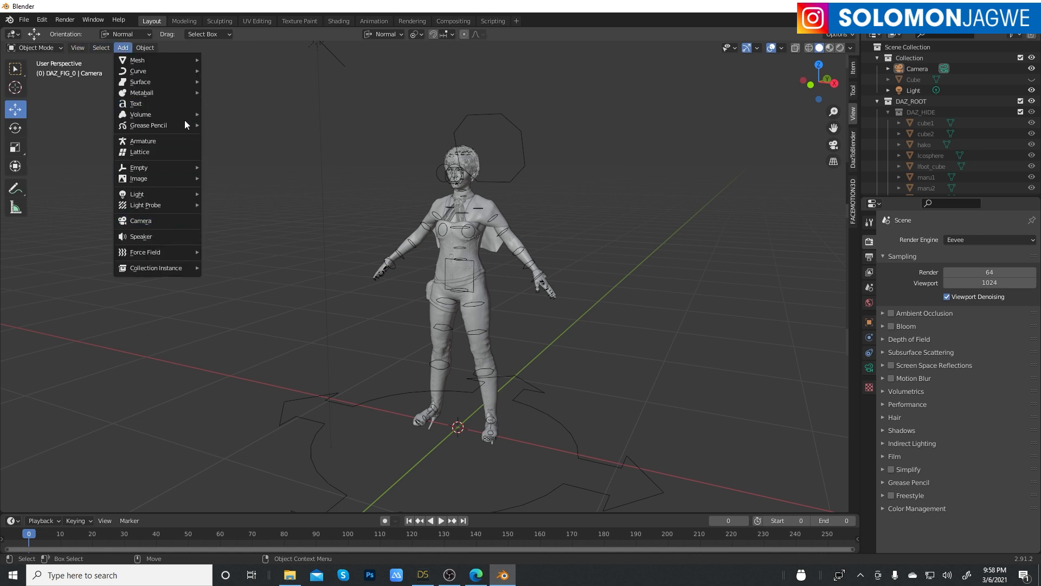
mouse_move(176, 195)
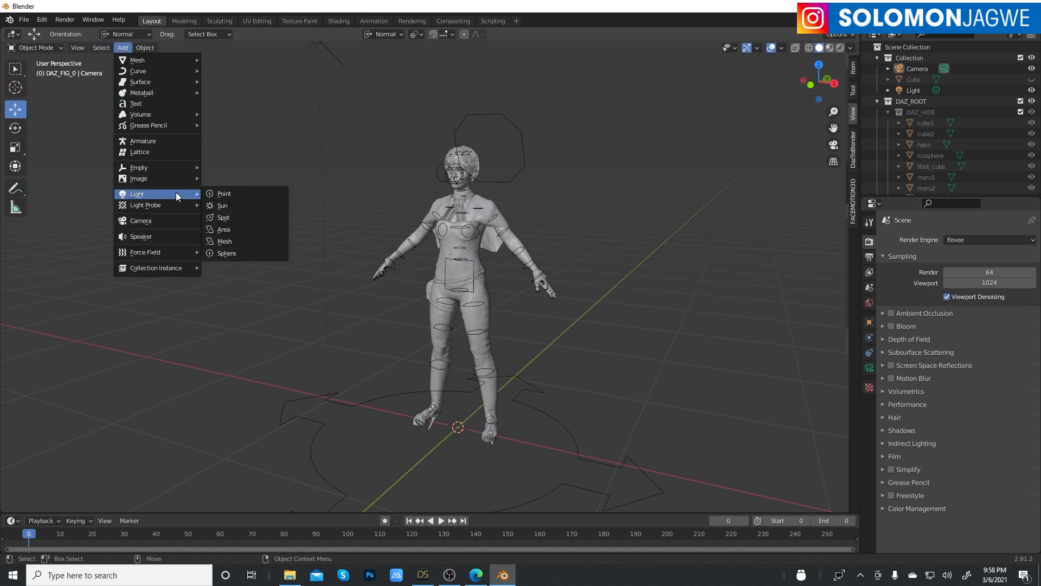
left_click(229, 194)
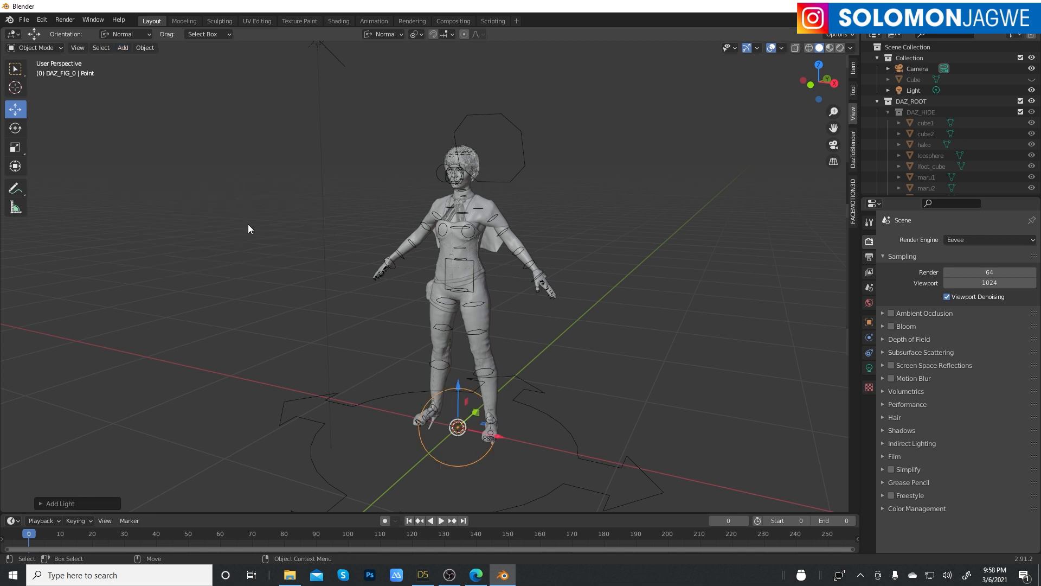
left_click_drag(459, 390, 459, 87)
Move the point light behind the character's right shoulder and lower it to about head height
middle_click_drag(459, 87, 587, 255)
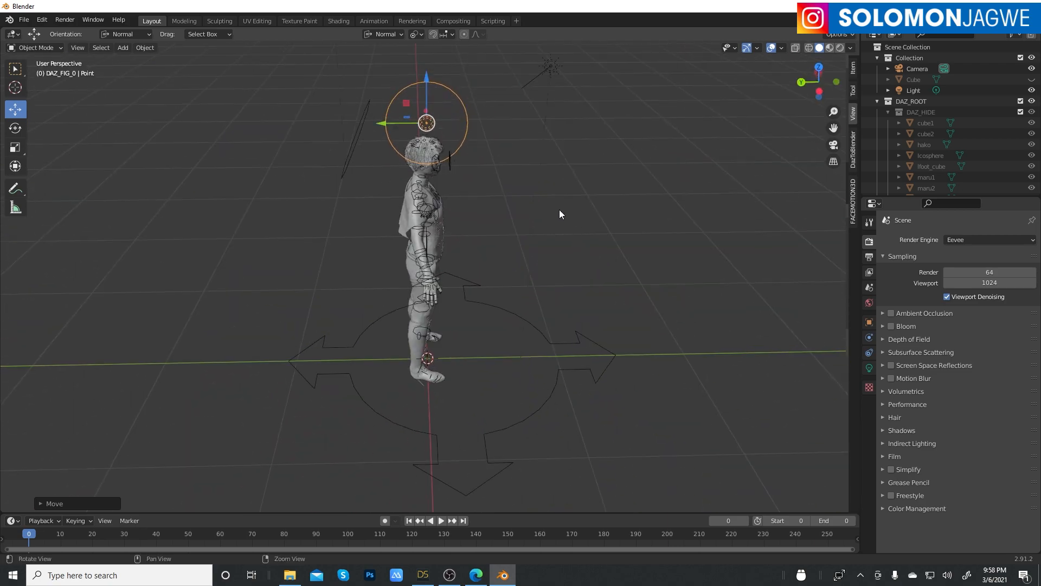
scroll(552, 210, "up", 6)
middle_click_drag(546, 380, 461, 210)
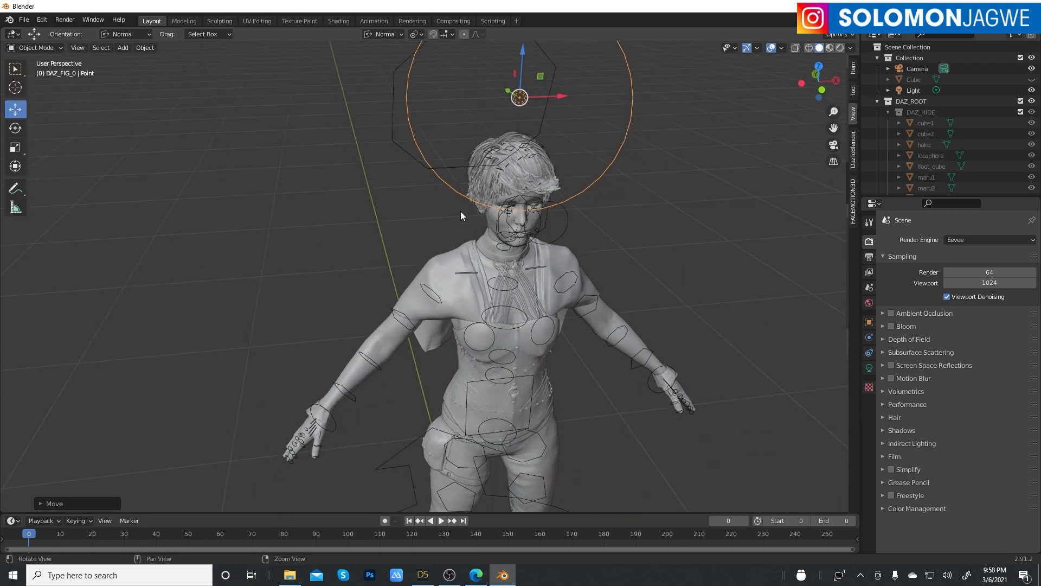
scroll(483, 197, "up", 5)
middle_click_drag(562, 254, 516, 112)
middle_click_drag(536, 64, 284, 278)
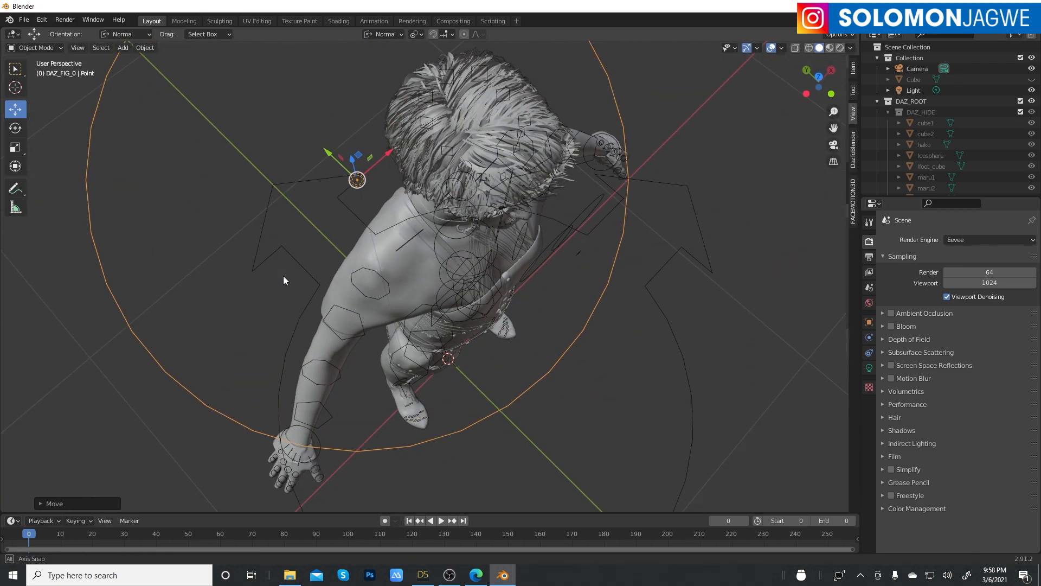
left_click_drag(364, 163, 158, 151)
scroll(428, 217, "down", 4)
middle_click_drag(547, 286, 494, 174)
left_click_drag(393, 178, 391, 230)
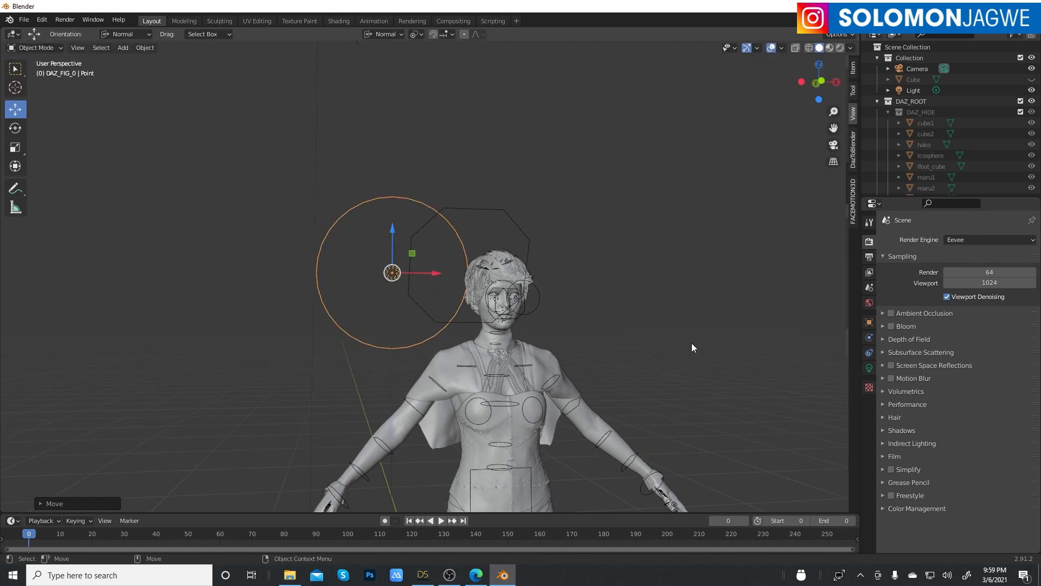
Set the point light's power to 50 W and its color to a bright blue
left_click(870, 369)
double_click(983, 311)
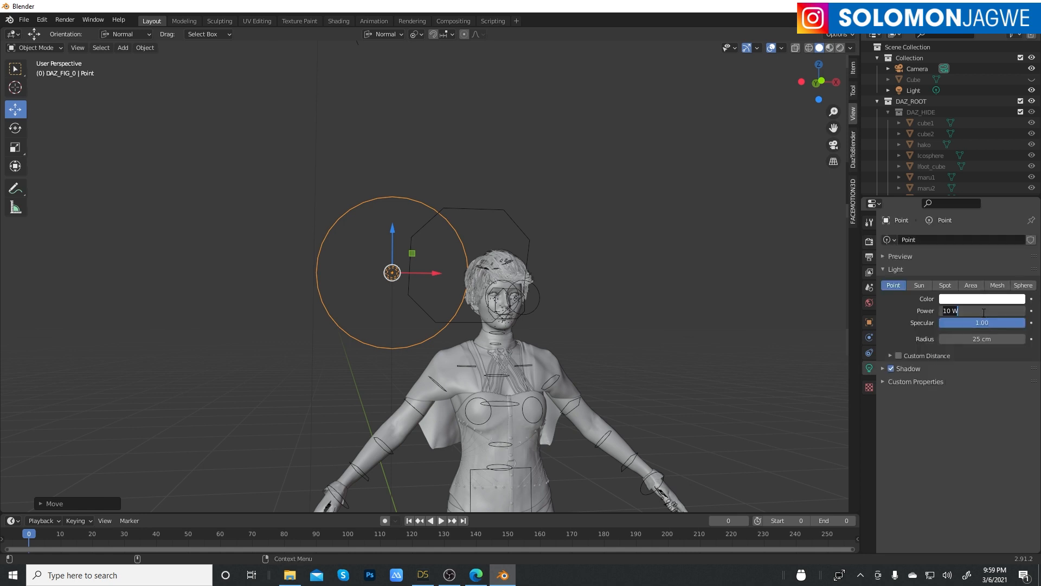
type("50")
key("Return")
left_click(977, 299)
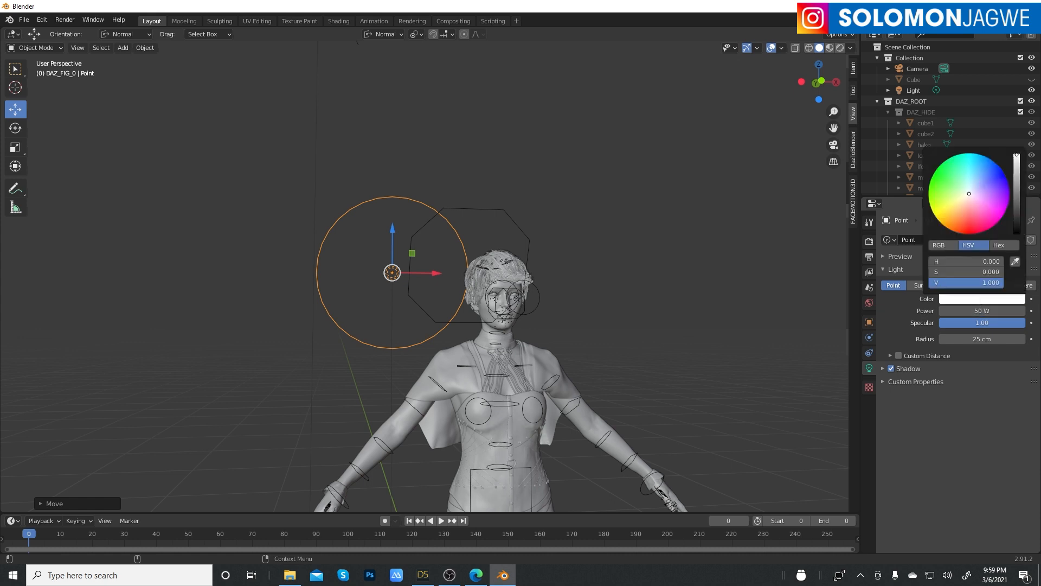
left_click_drag(984, 174, 987, 170)
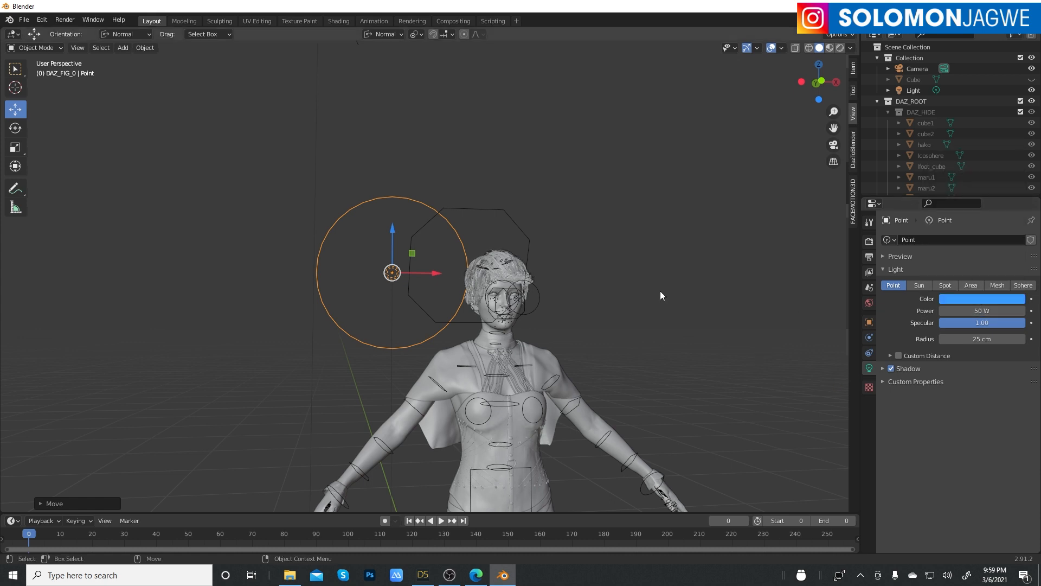
Collapse DAZ_HIDE in the scene hierarchy and move the Point light from DAZ_FIG_0 into Collection
middle_click_drag(578, 206, 403, 252)
scroll(384, 266, "up", 2)
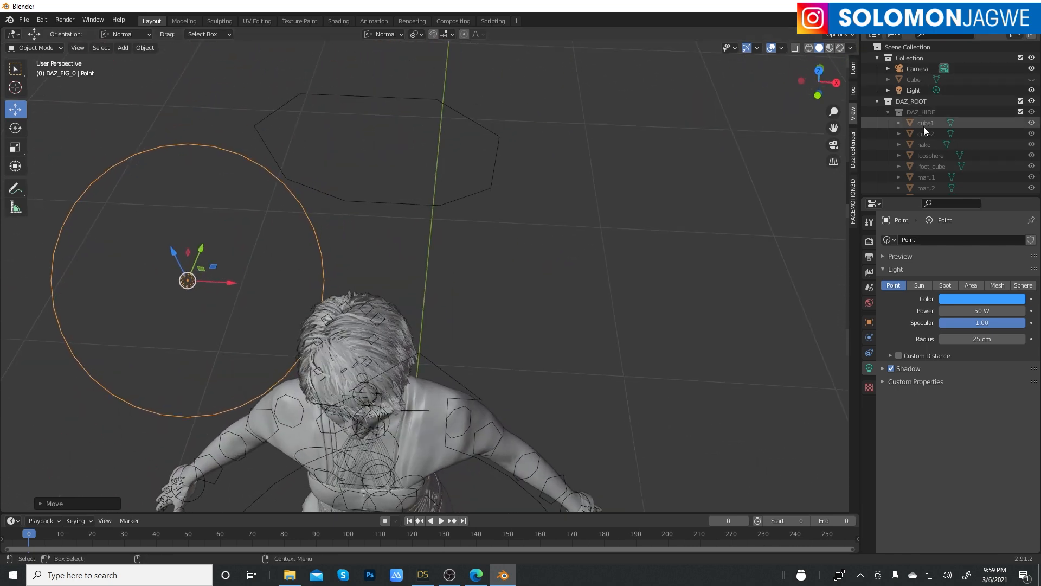
left_click(887, 113)
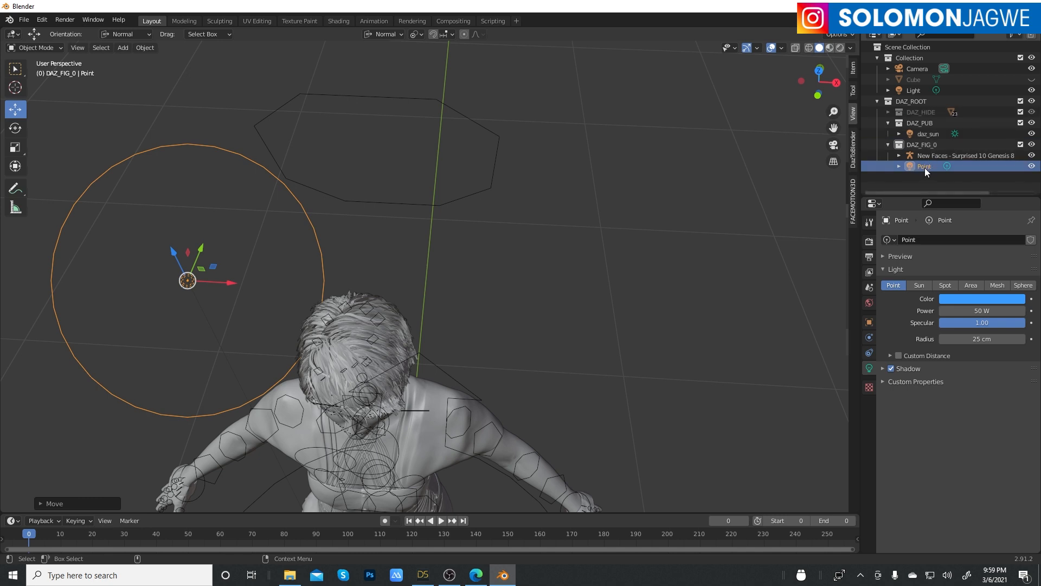
left_click_drag(926, 167, 910, 60)
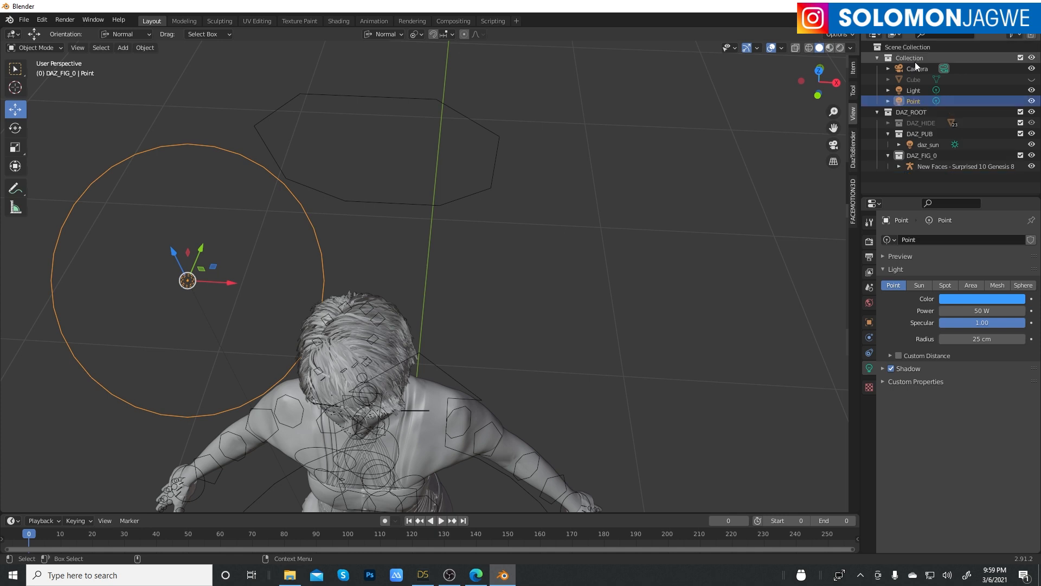
Copy the blue Point light and paste the duplicate into Collection
right_click(914, 102)
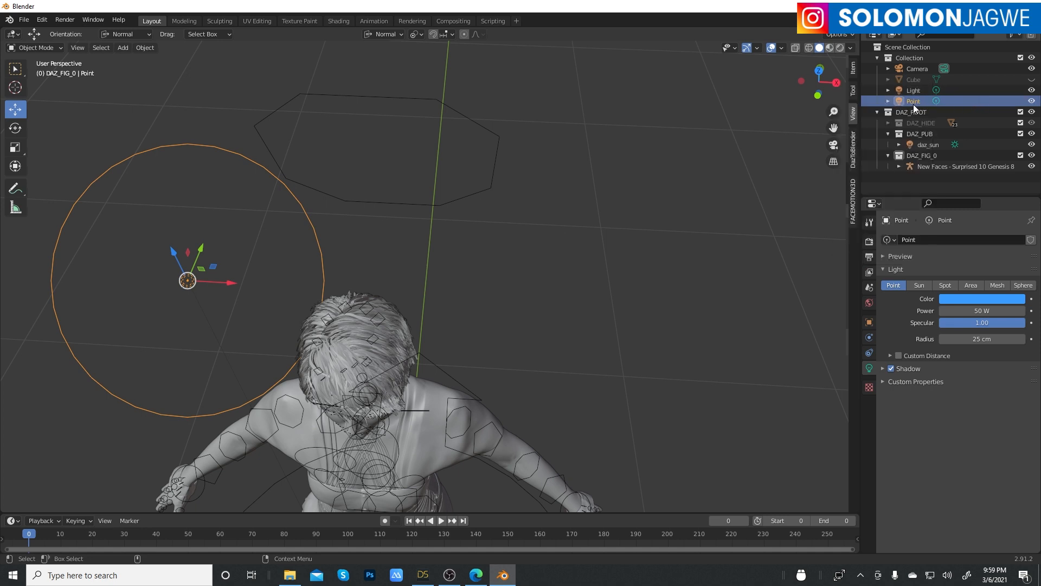
right_click(913, 101)
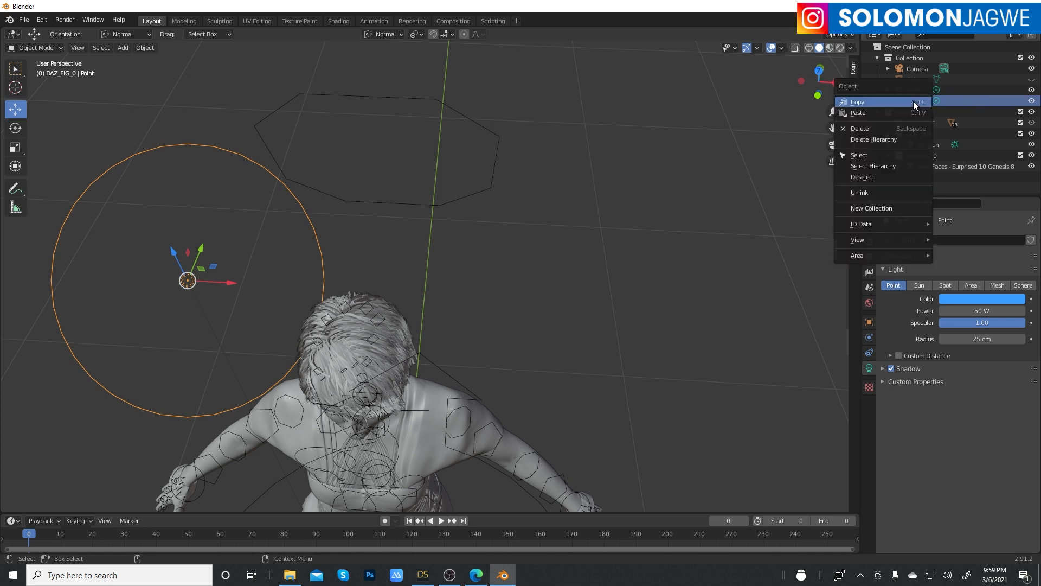
left_click(859, 103)
left_click(911, 60)
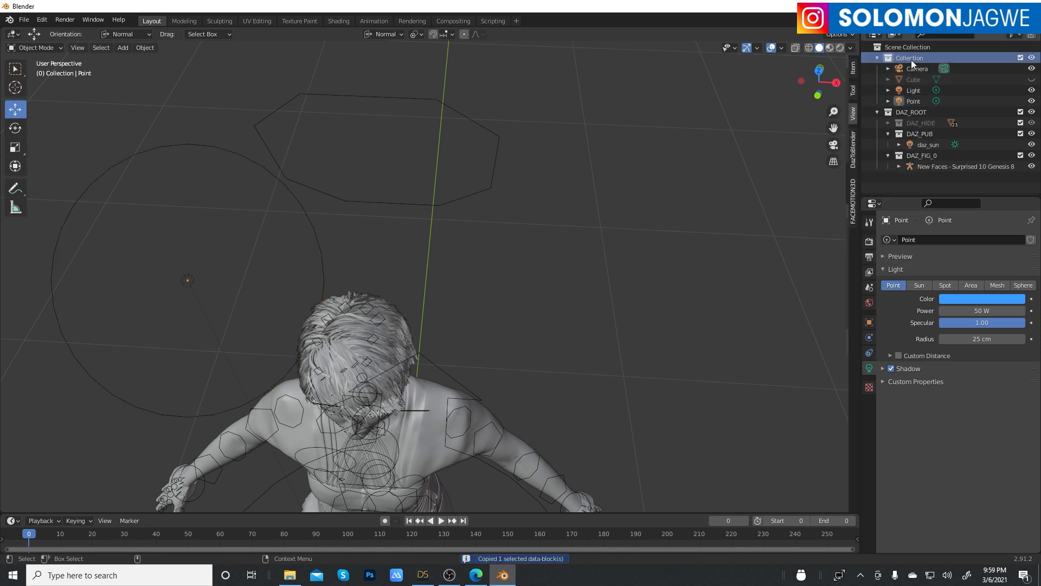
right_click(911, 60)
left_click(820, 106)
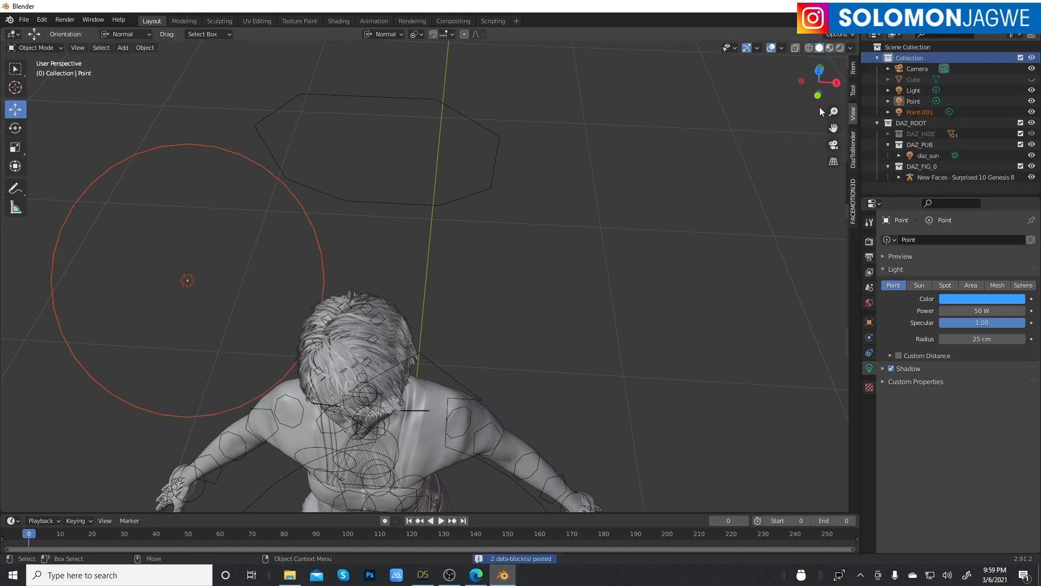
Move the duplicated light Point.001 across to behind the character's left shoulder
left_click(929, 112)
left_click_drag(209, 266, 513, 224)
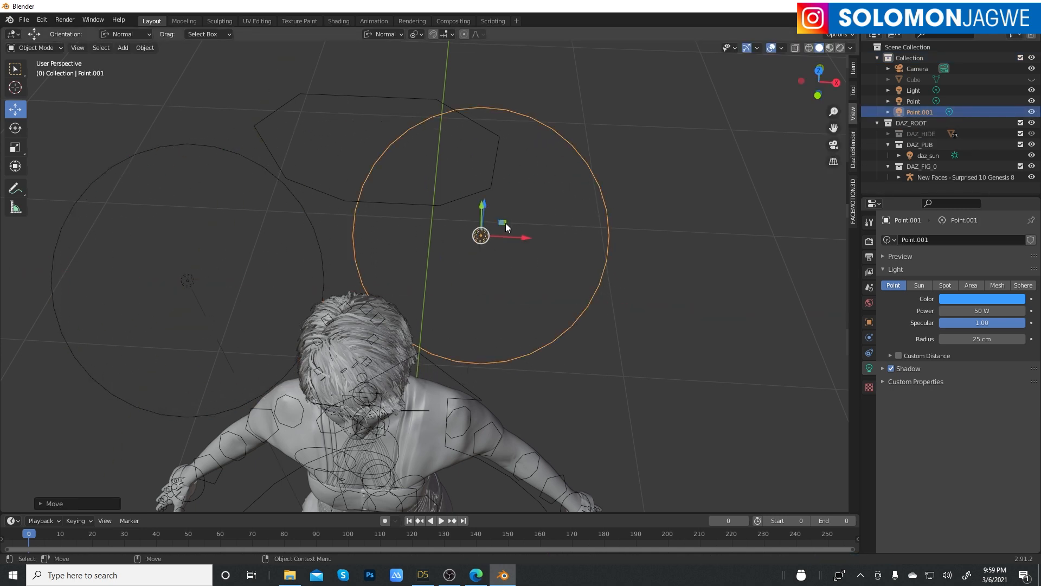
mouse_move(506, 223)
middle_mouse_down()
mouse_move(581, 248)
mouse_move(529, 226)
mouse_move(521, 209)
middle_mouse_up()
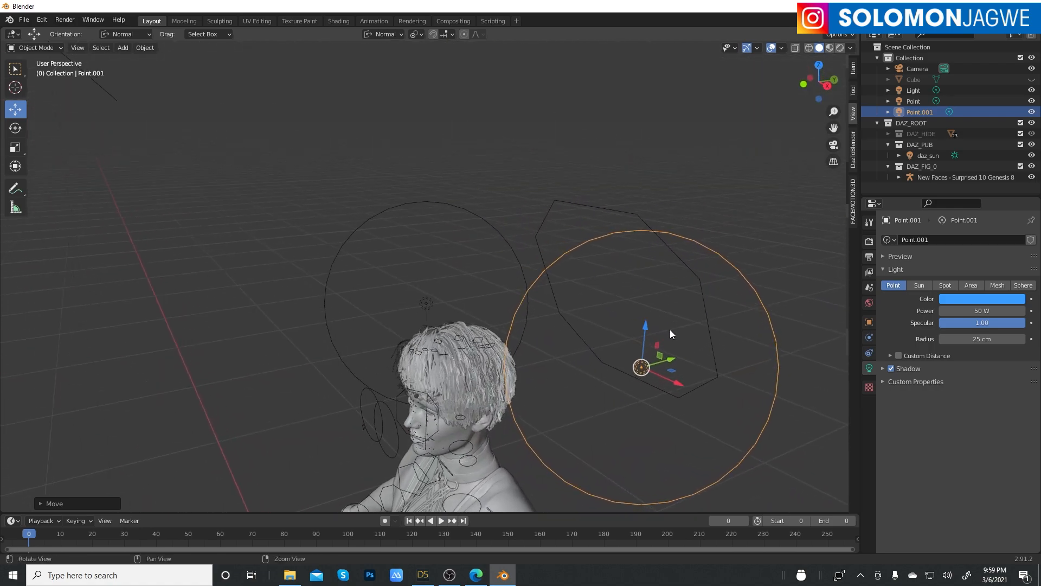
middle_click_drag(669, 395, 515, 265)
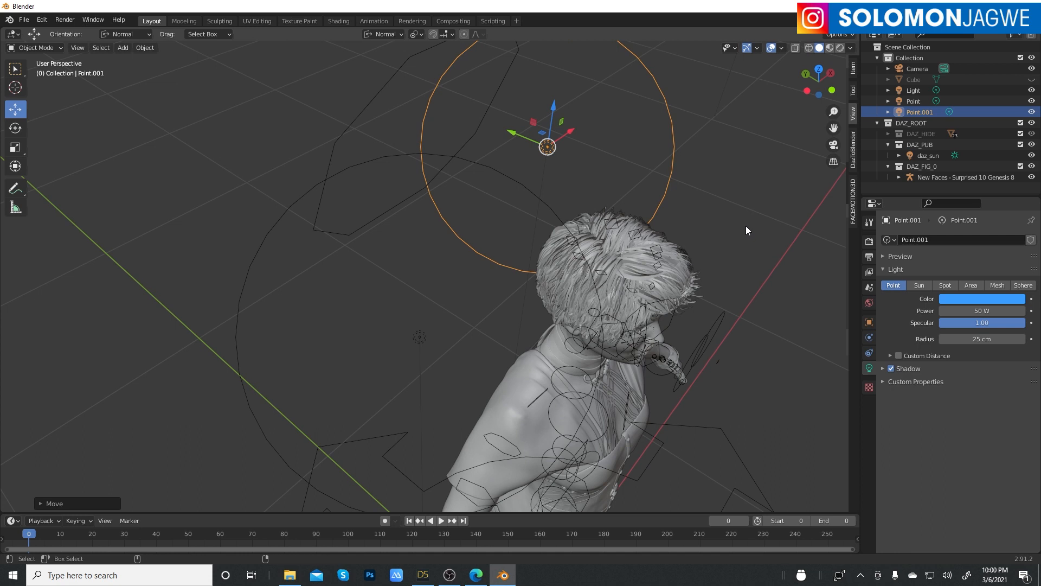
Paste another copy of the blue point light and move it across to the front of the character
key("ctrl+v")
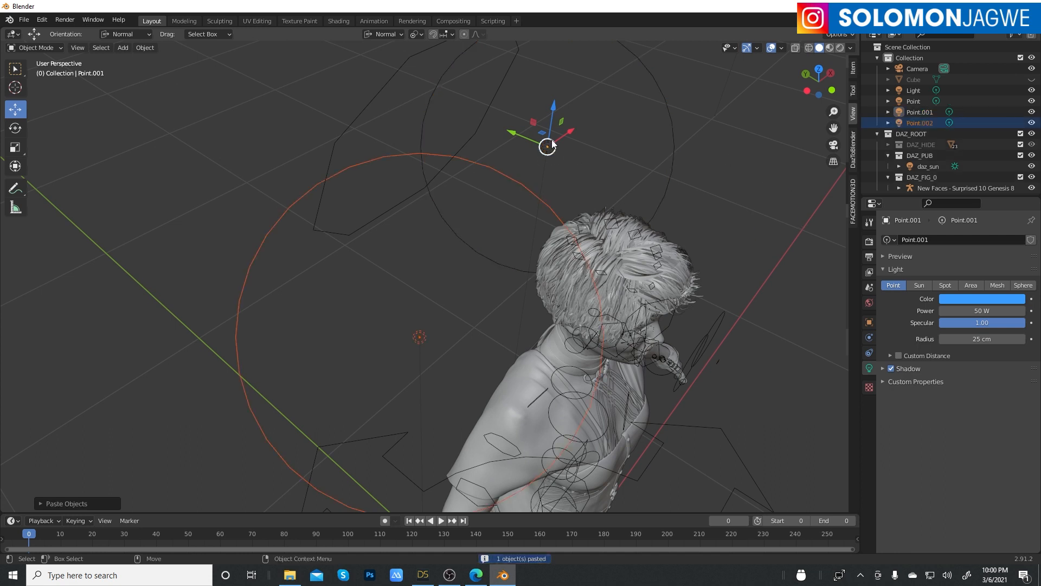
left_click_drag(542, 140, 756, 109)
middle_click_drag(756, 108, 668, 261)
left_click(674, 264)
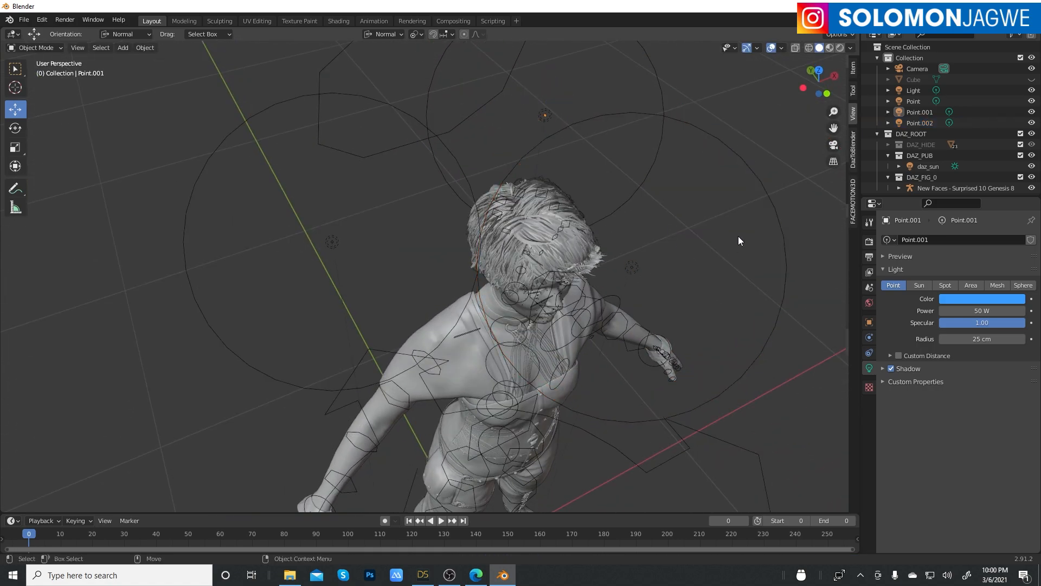
Pull the light Point.002 further out in front of the character and lower it to about head height
left_click(761, 190)
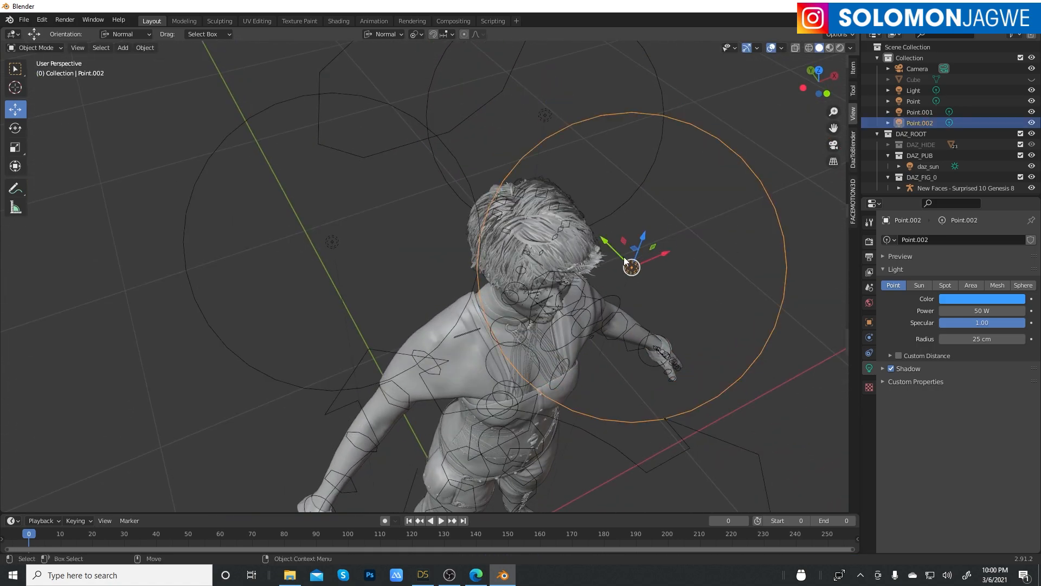
left_click_drag(631, 250, 720, 308)
middle_click_drag(720, 308, 616, 181)
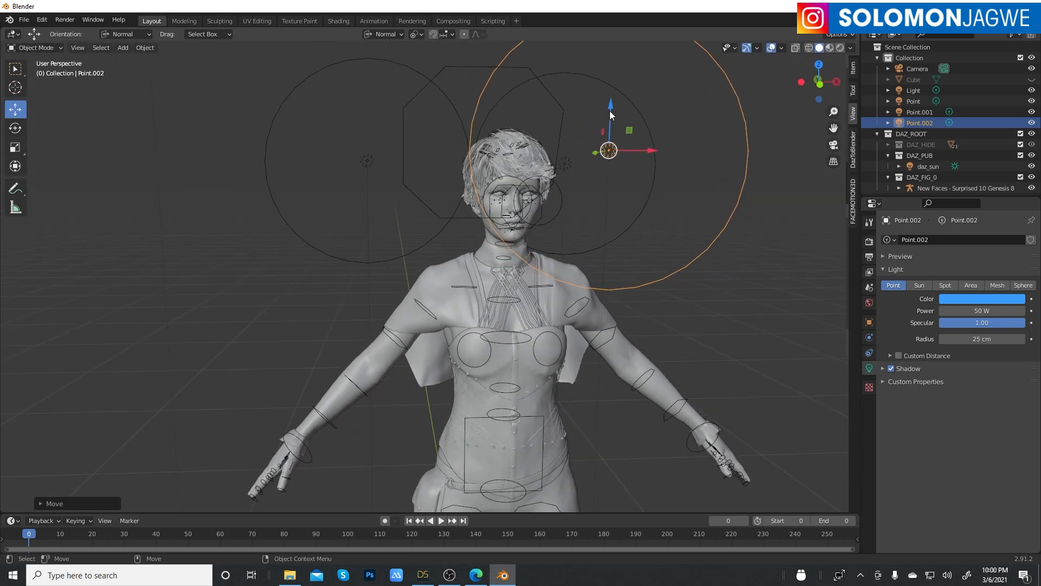
left_click_drag(610, 110, 609, 124)
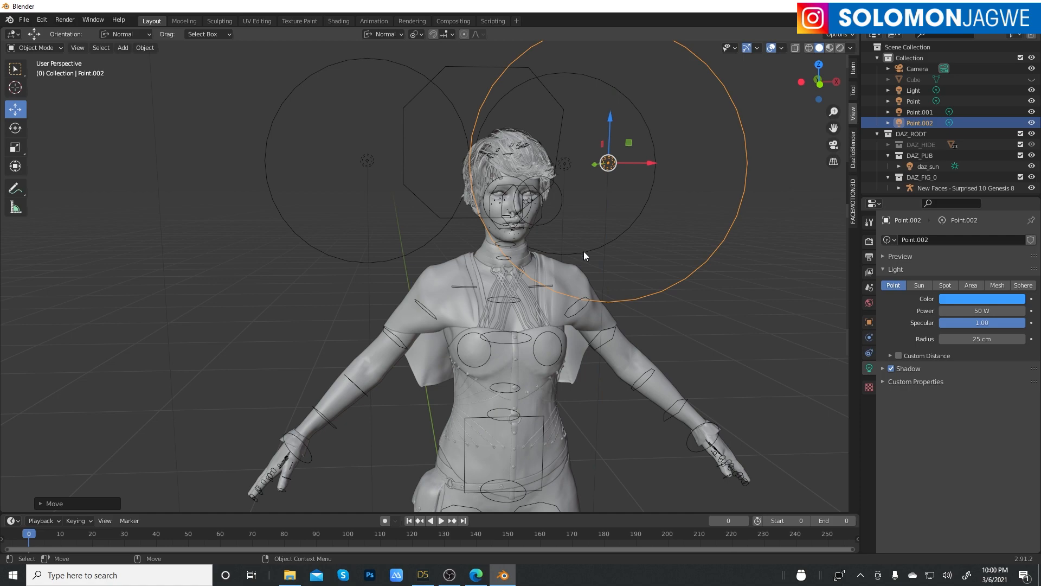
Check the scene through the camera and return to the perspective view
scroll(580, 226, "up", 5)
middle_click_drag(679, 191, 412, 300)
left_click(835, 146)
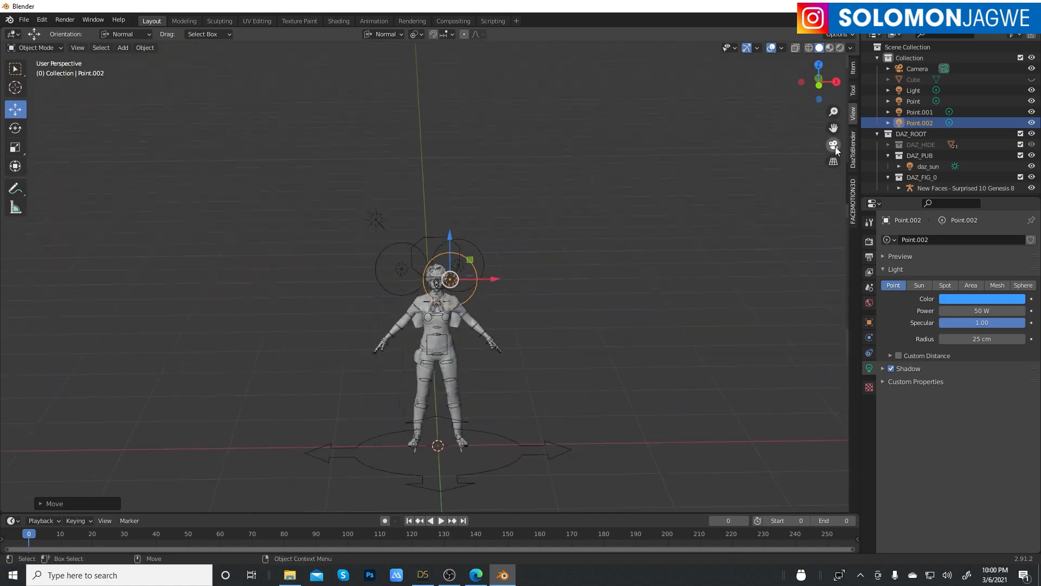
left_click(835, 146)
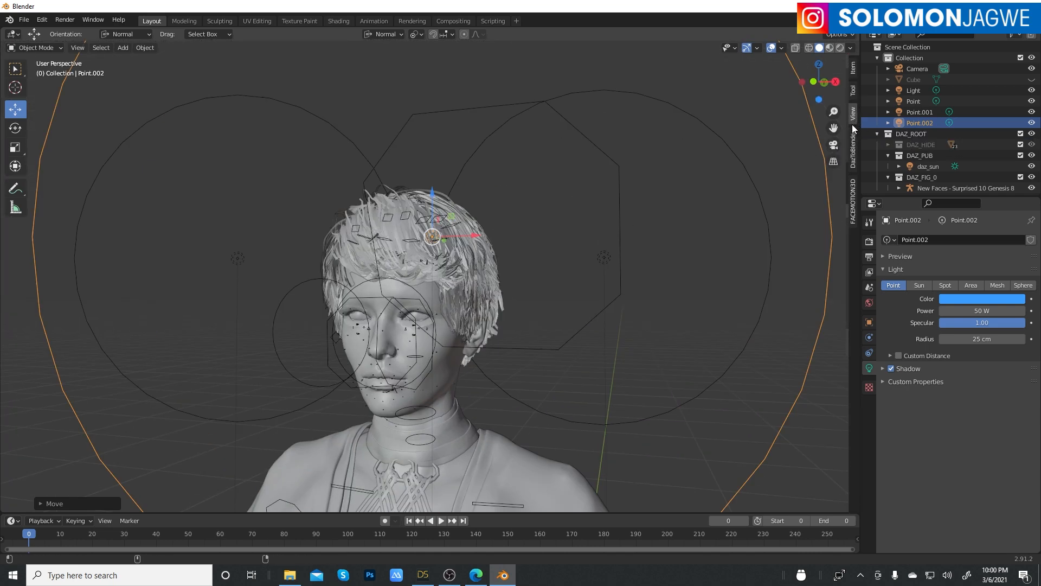
Review the view lock and camera options, and examine the Camera's lens settings while framing the character's face
left_click_drag(848, 125, 740, 126)
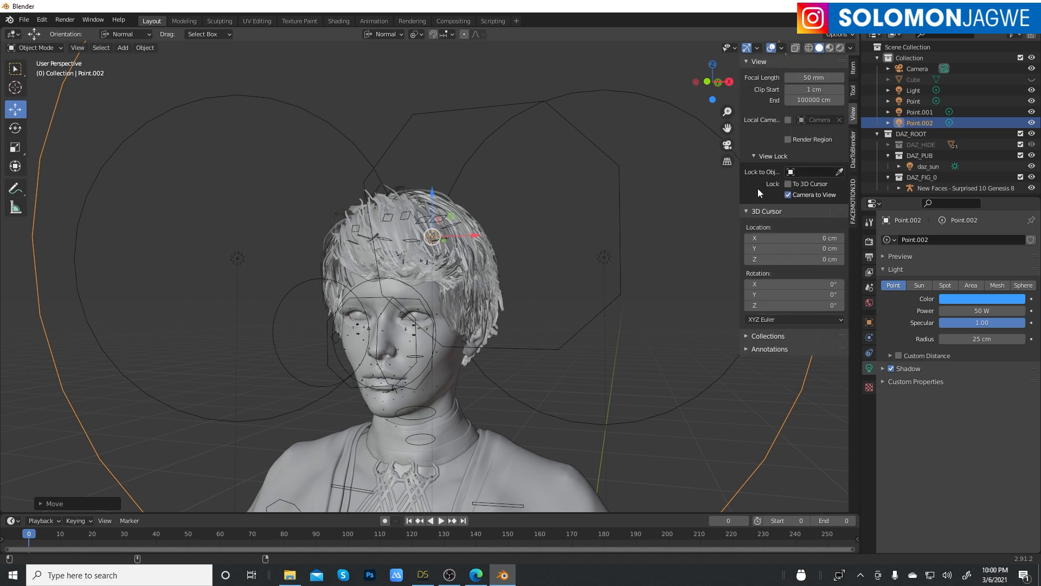
left_click(79, 48)
mouse_move(109, 156)
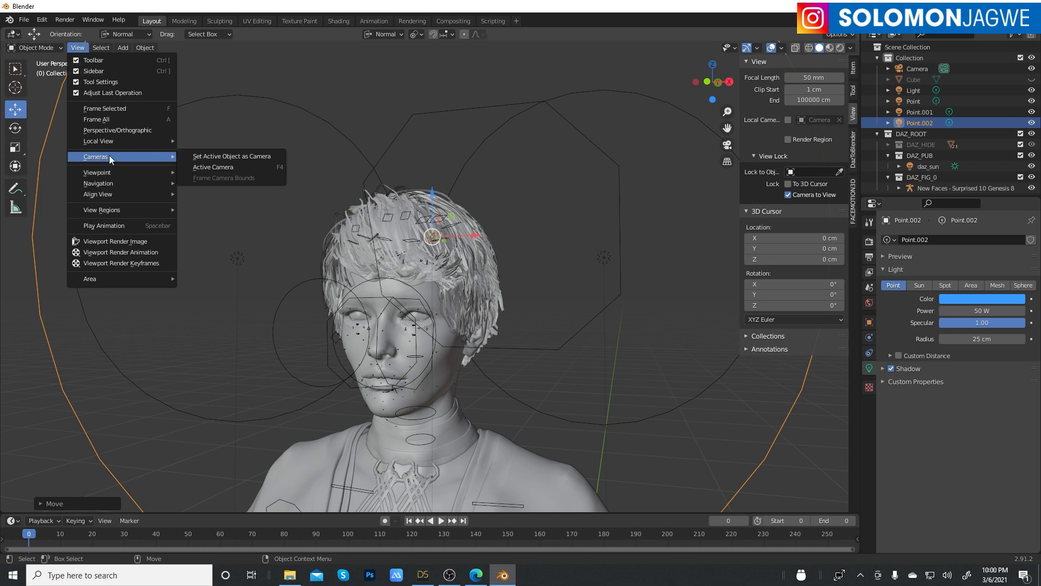
left_click_drag(433, 324, 447, 302, "alt")
middle_click_drag(446, 302, 514, 223, "alt")
right_click_drag(514, 223, 495, 222, "alt")
scroll(496, 222, "up", 4)
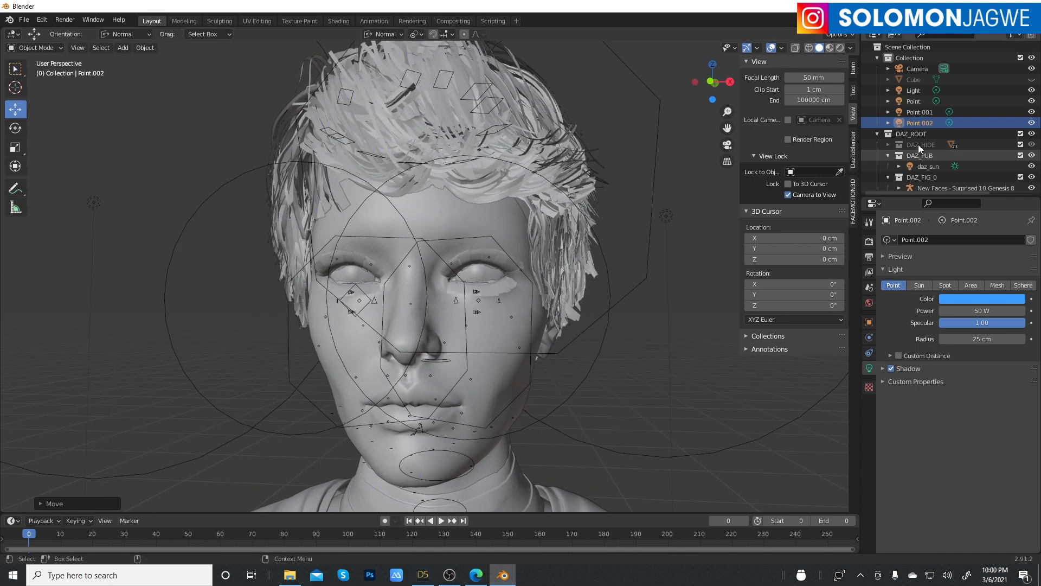
left_click(929, 70)
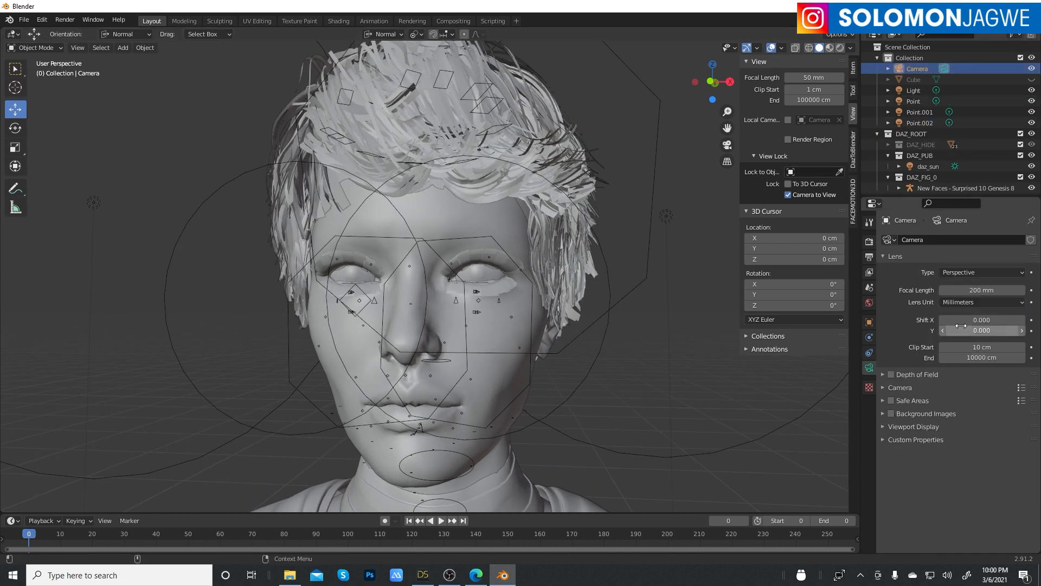
middle_click_drag(569, 306, 646, 236)
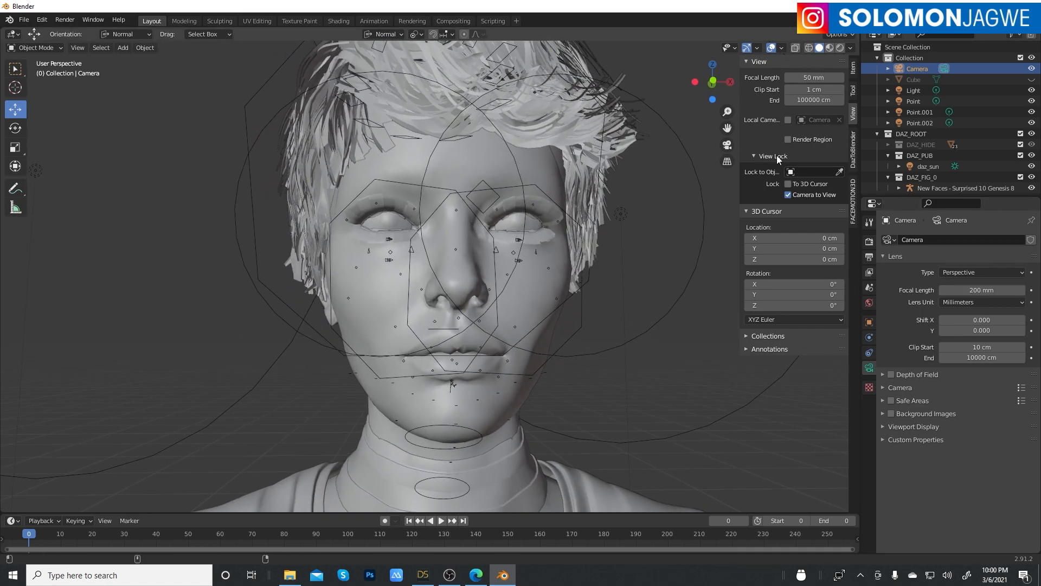
left_click_drag(740, 169, 931, 154)
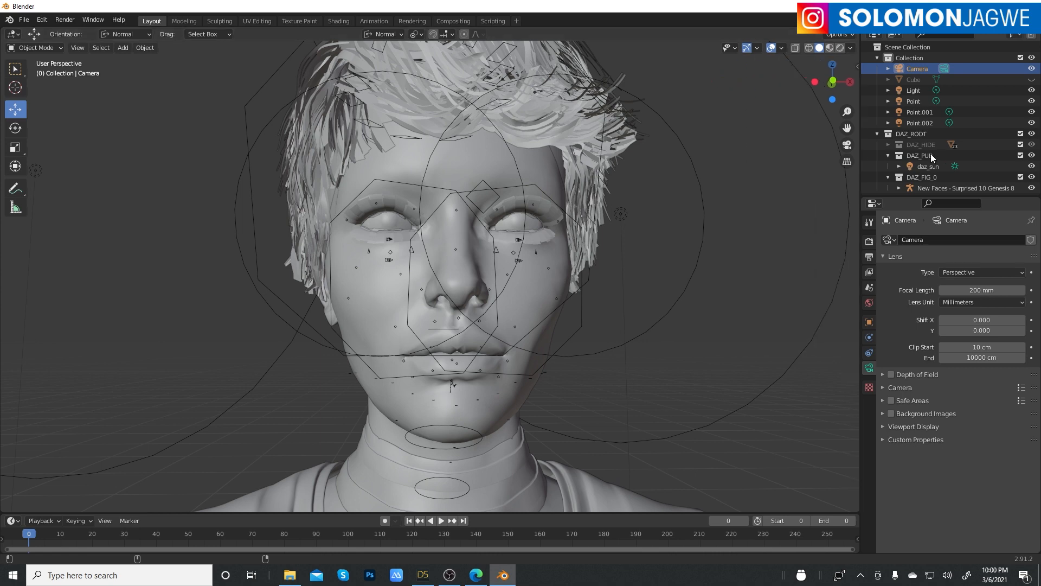
Show the character in rendered viewport shading and select the point lights to check their settings
left_click(840, 48)
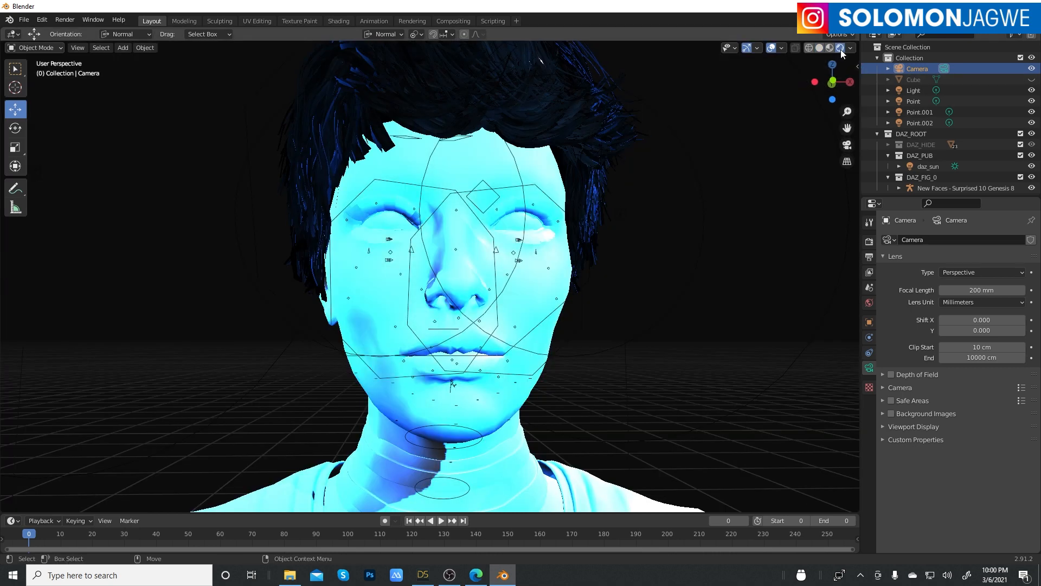
left_click(706, 230)
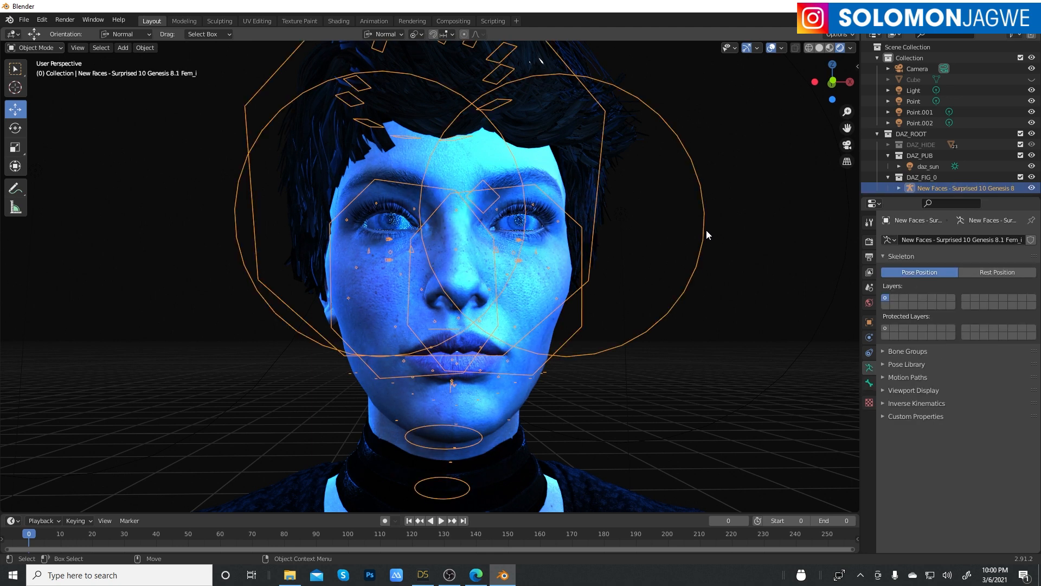
left_click(842, 261)
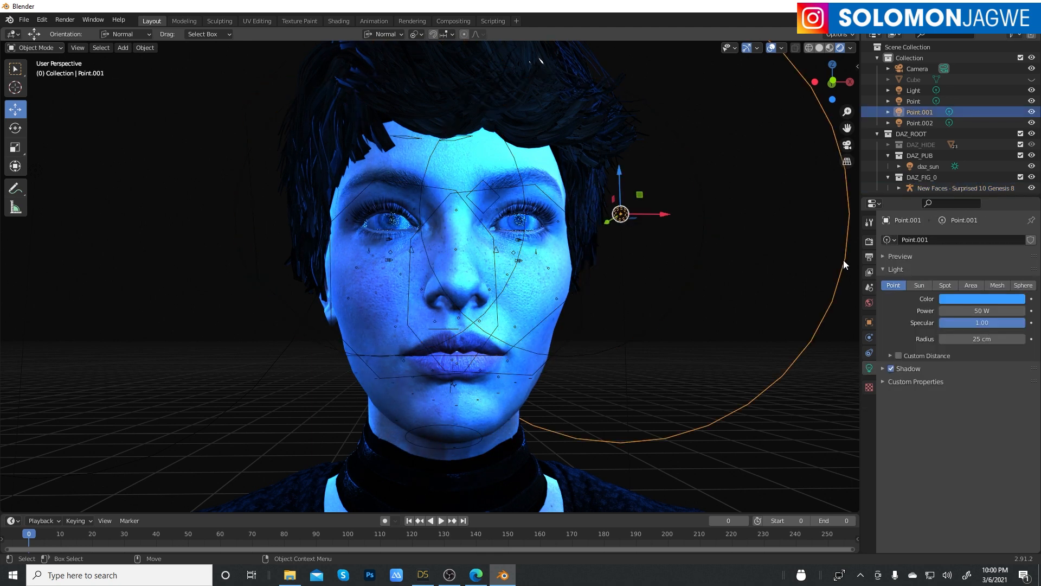
left_click(916, 103)
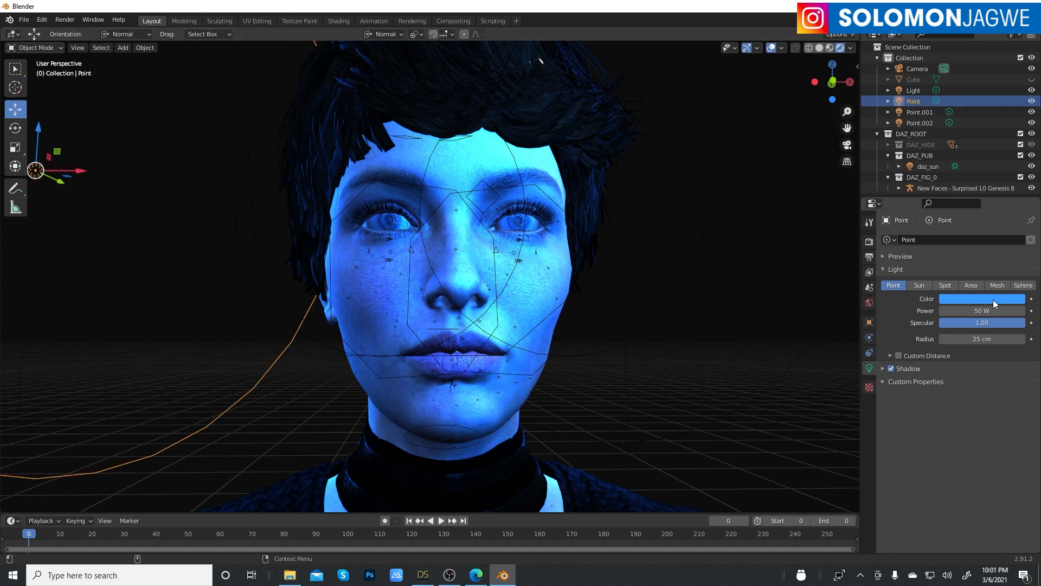
Lighten the color of Point.001 to a pale blue with a saturation of 0.400
left_click(916, 112)
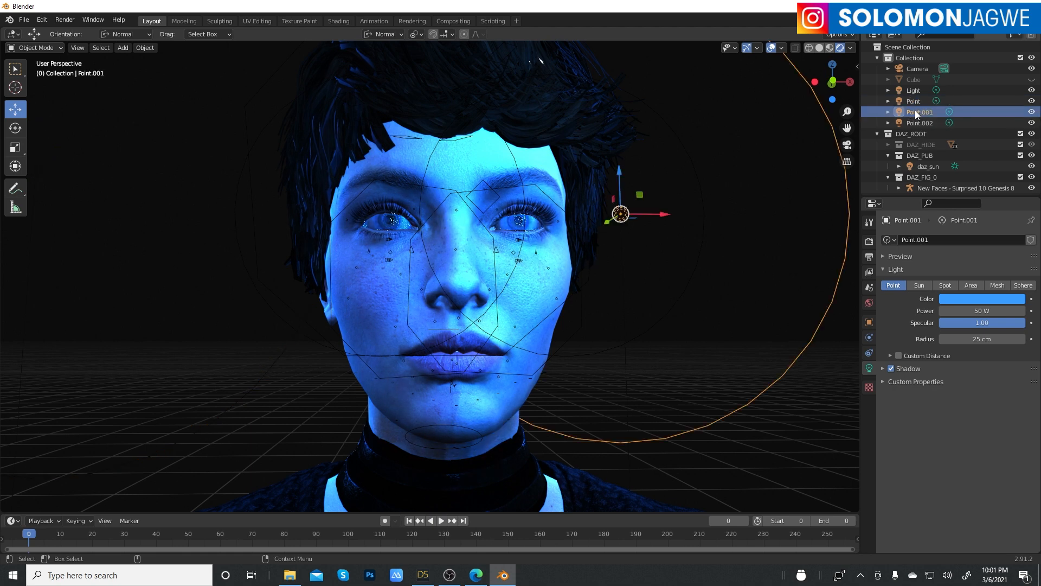
left_click(976, 301)
left_click_drag(981, 171, 977, 179)
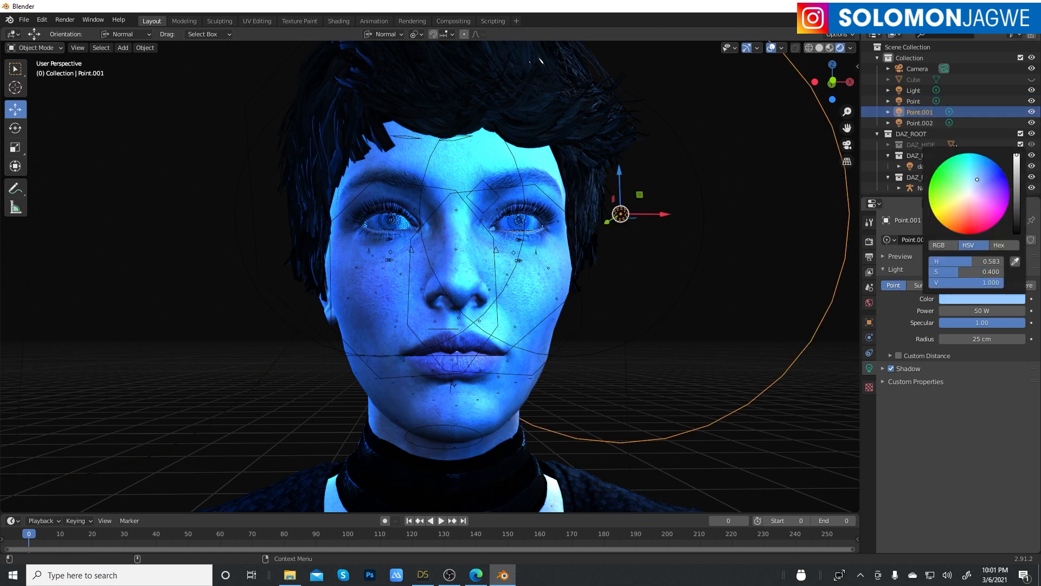
Set the power of Point.001 to 300 W and move the light slightly closer to the head and down
left_click(979, 310)
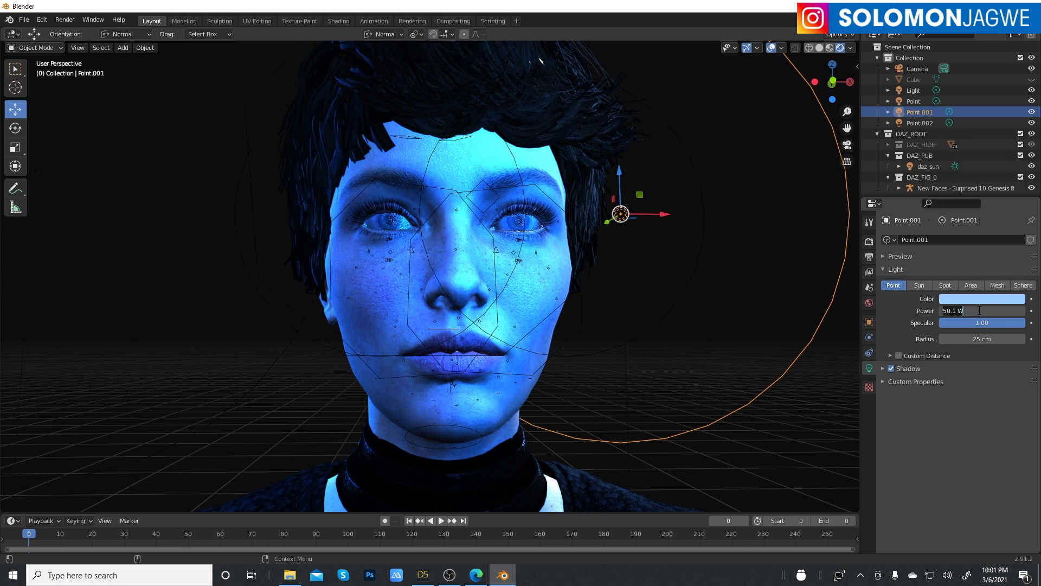
type("30")
key("Return")
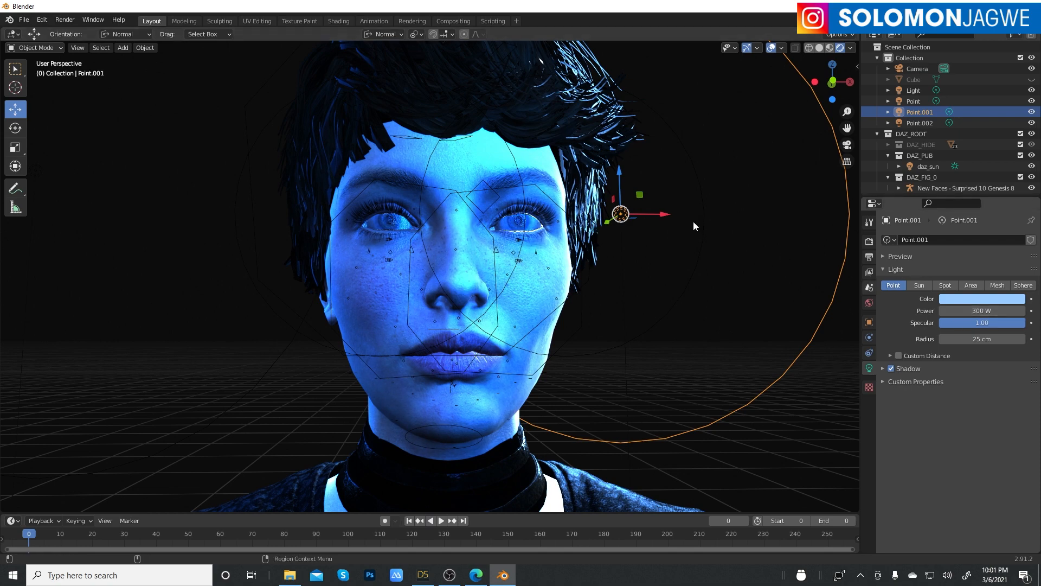
left_click_drag(661, 215, 643, 216)
left_click_drag(600, 174, 603, 201)
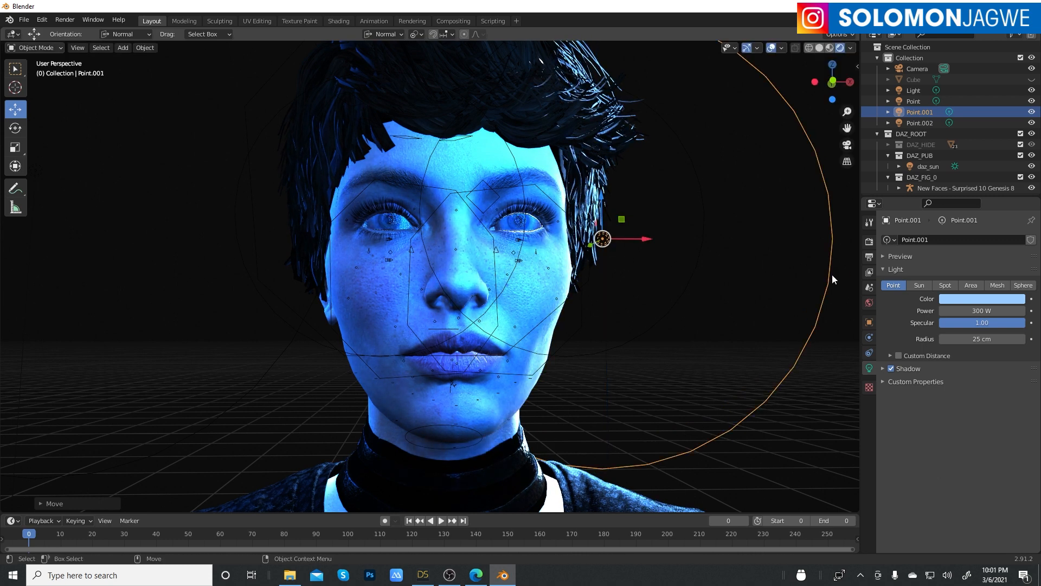
Change the color of Point.002 to a warm near-white with hue 0.026 and saturation 0.081
left_click(923, 124)
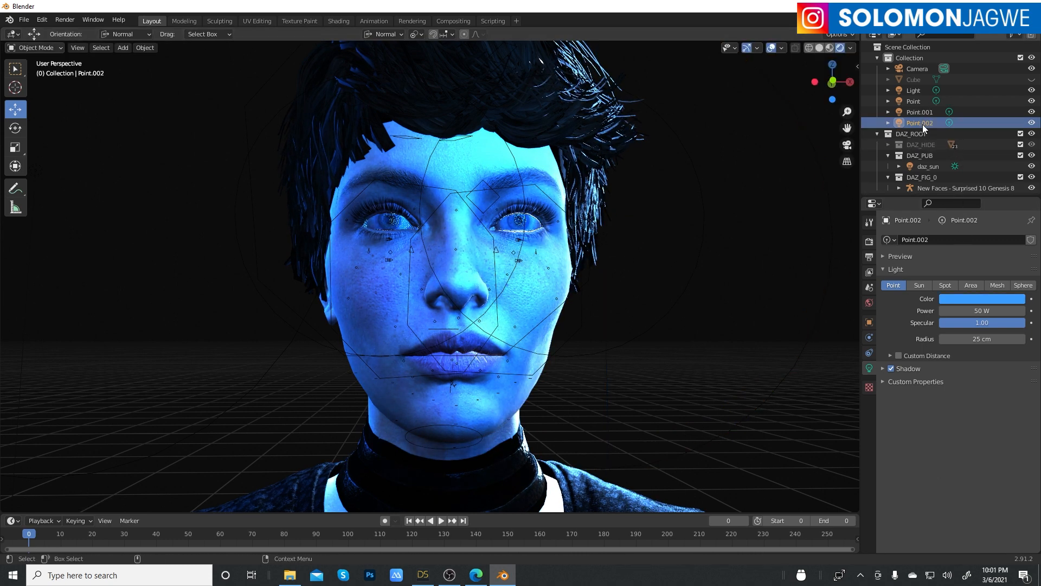
left_click(978, 300)
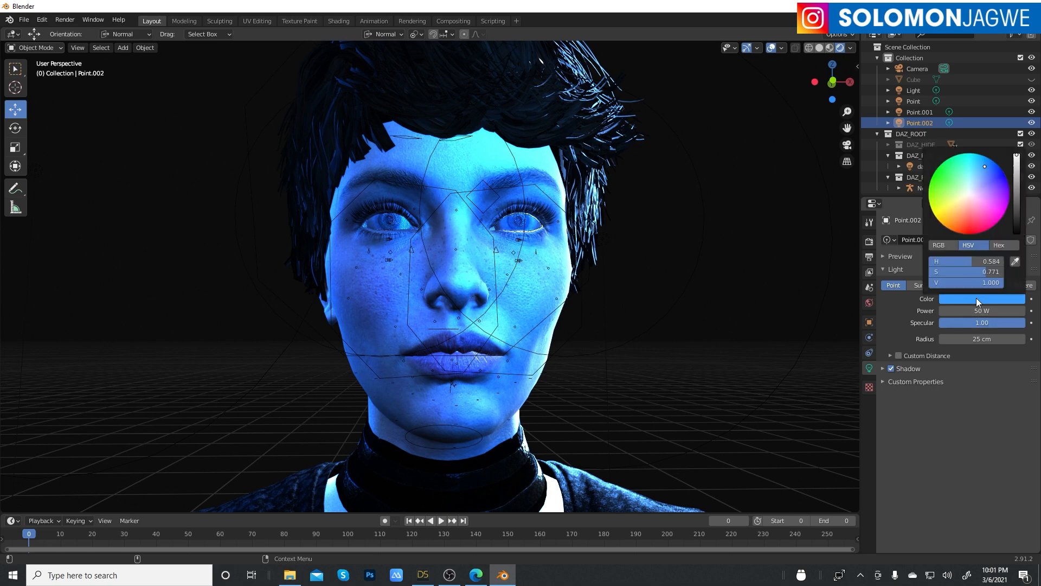
left_click(967, 199)
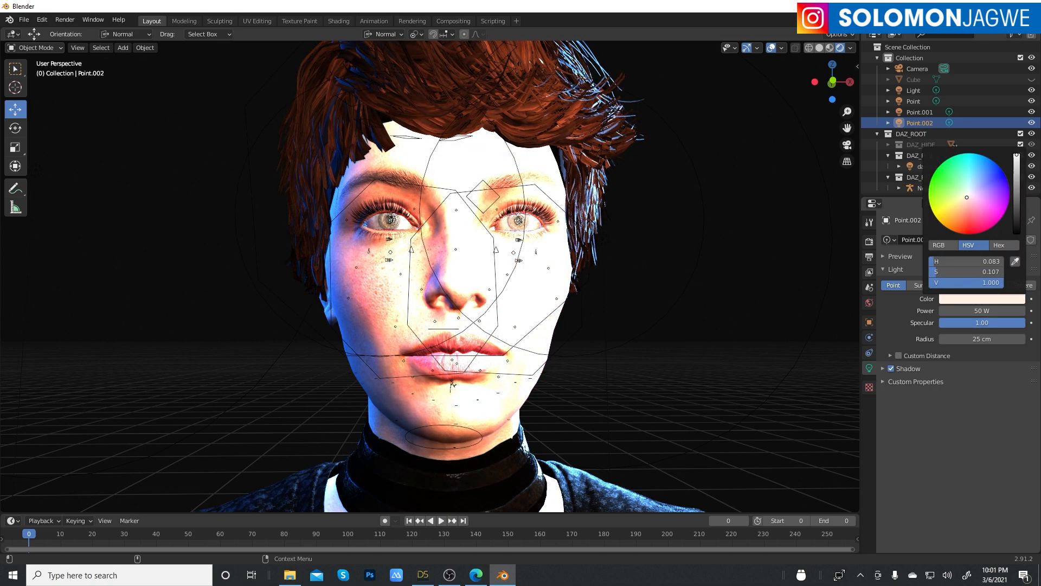
left_click_drag(967, 200, 968, 197)
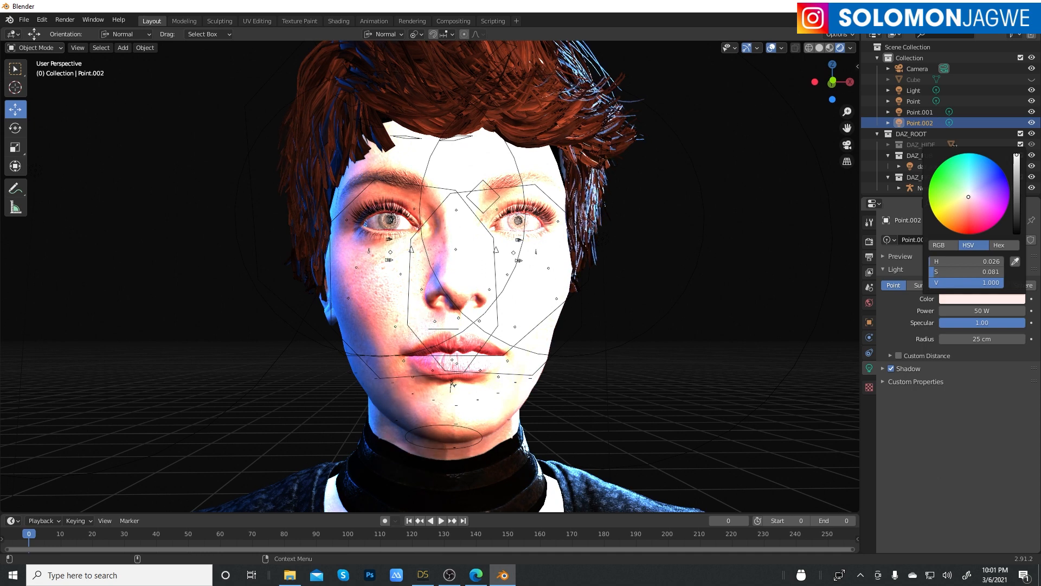
Try a power of 10 W for Point.002 and settle on 15 W
left_click(985, 313)
type("1")
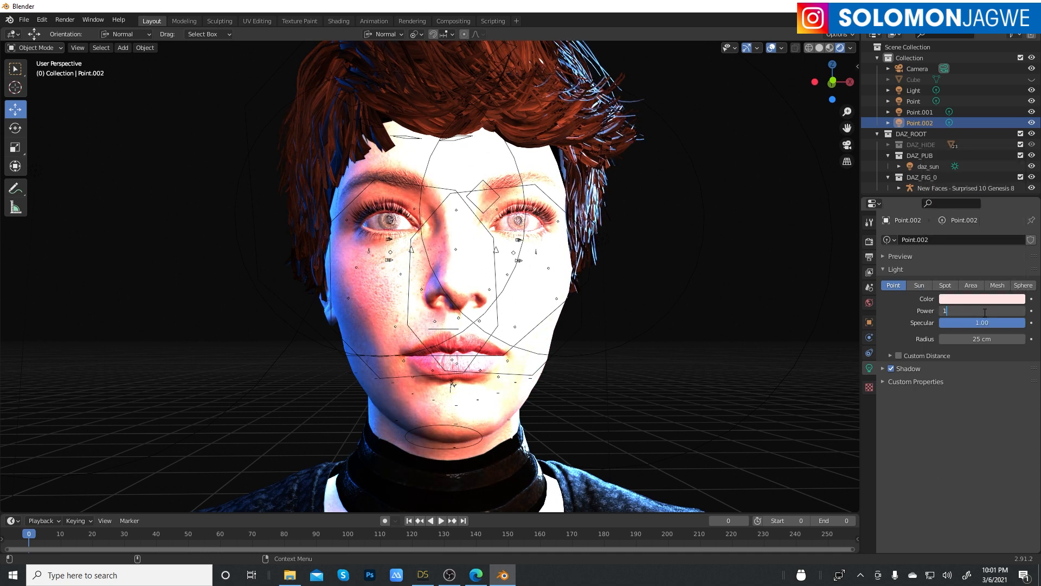
type("0")
key("Return")
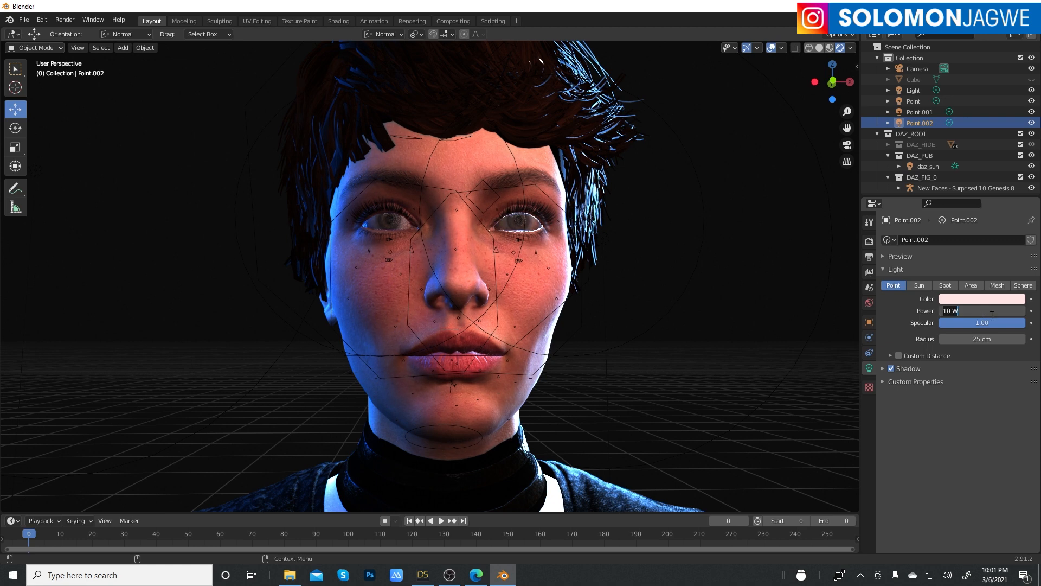
key("Return")
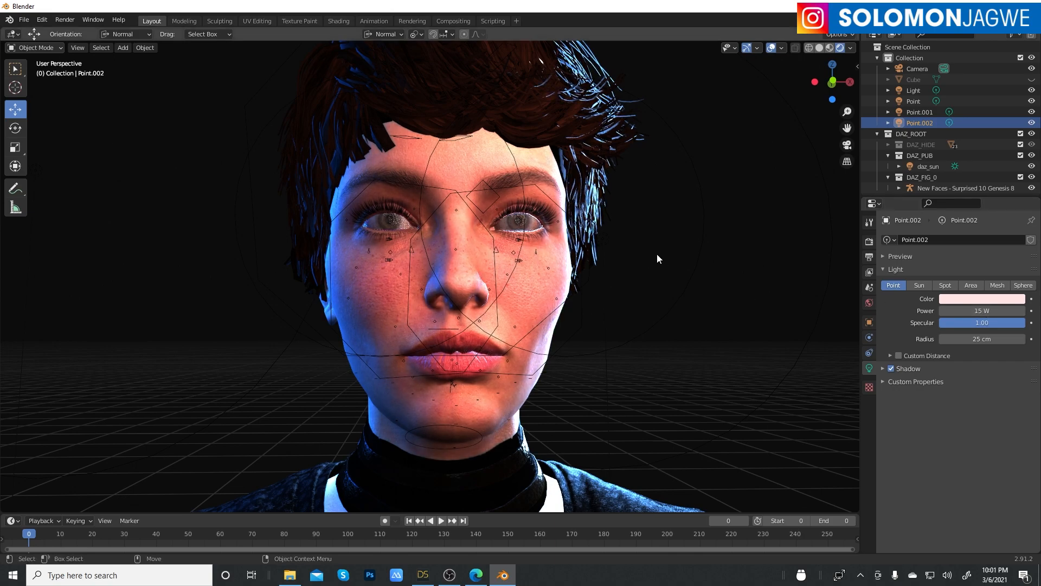
Move the light Point.001 across so that it sits behind the character's head
middle_click_drag(641, 260, 716, 195)
scroll(815, 300, "down", 5)
left_click(678, 295)
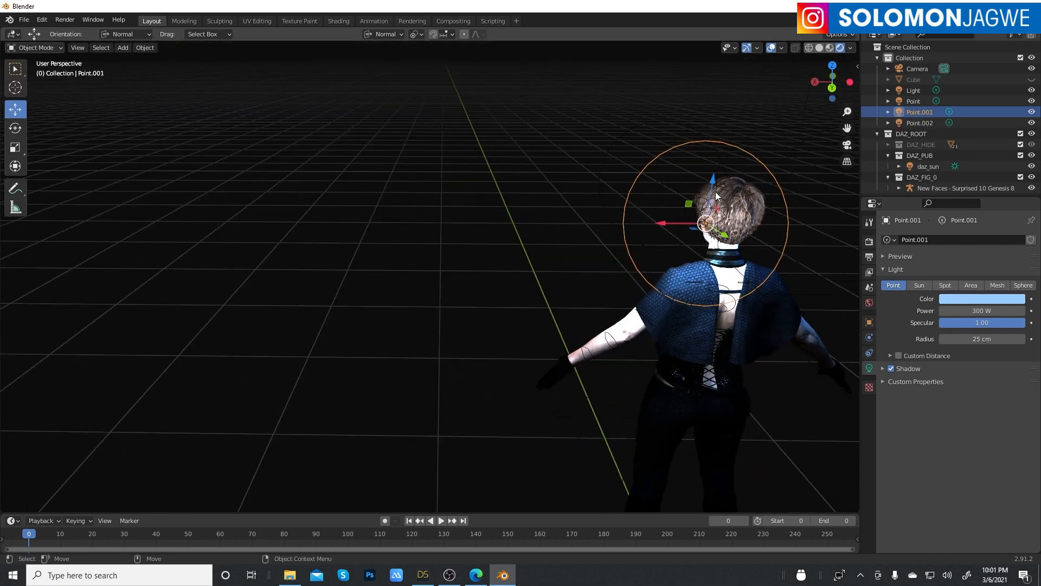
left_click_drag(687, 210, 749, 223)
middle_click_drag(581, 256, 620, 256)
left_click_drag(351, 254, 400, 242)
middle_click_drag(400, 241, 408, 283)
scroll(371, 271, "up", 3)
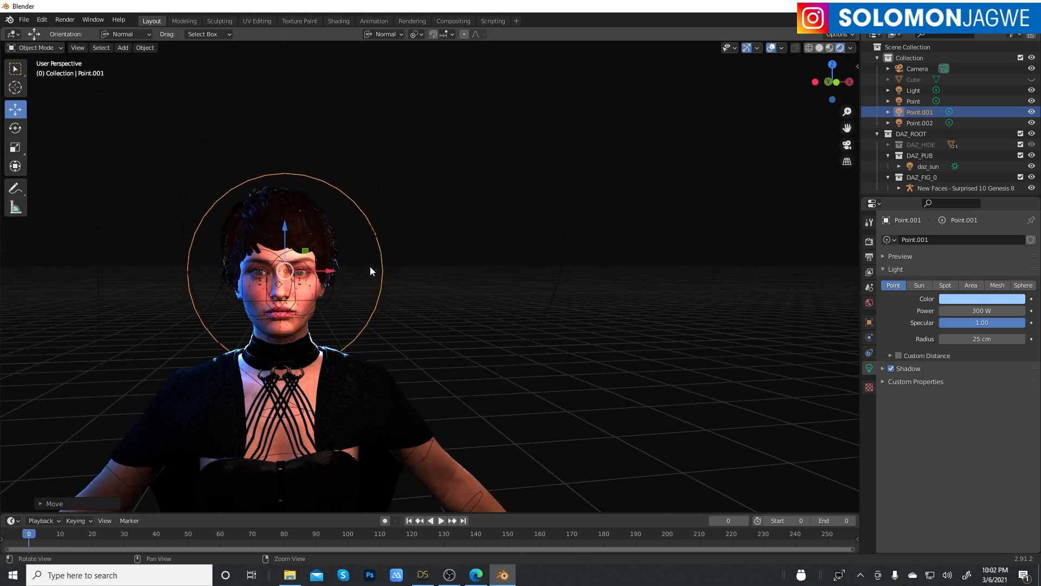
middle_click_drag(456, 294, 614, 230, "shift")
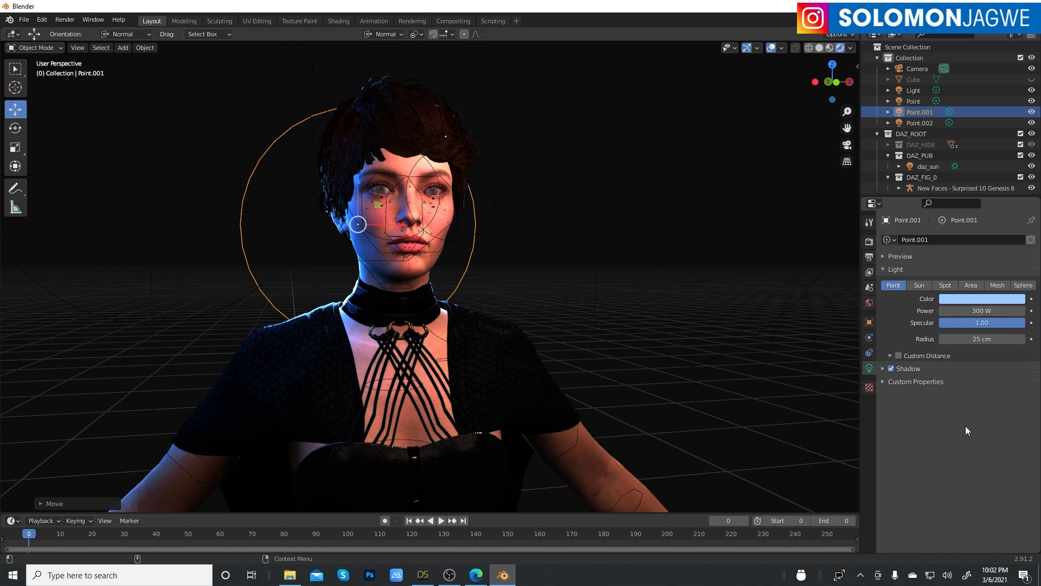
Increase the radius of Point.001 to 56 cm and set its power to 400 W
mouse_move(982, 339)
left_mouse_down()
mouse_move(1025, 338)
mouse_move(974, 339)
left_mouse_up()
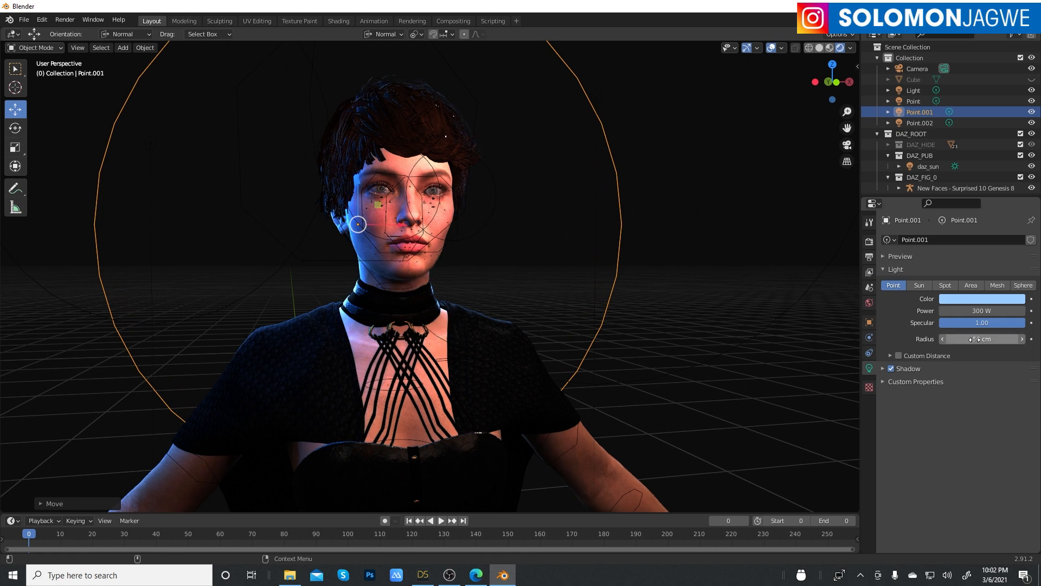
left_click(976, 312)
type("400")
key("Return")
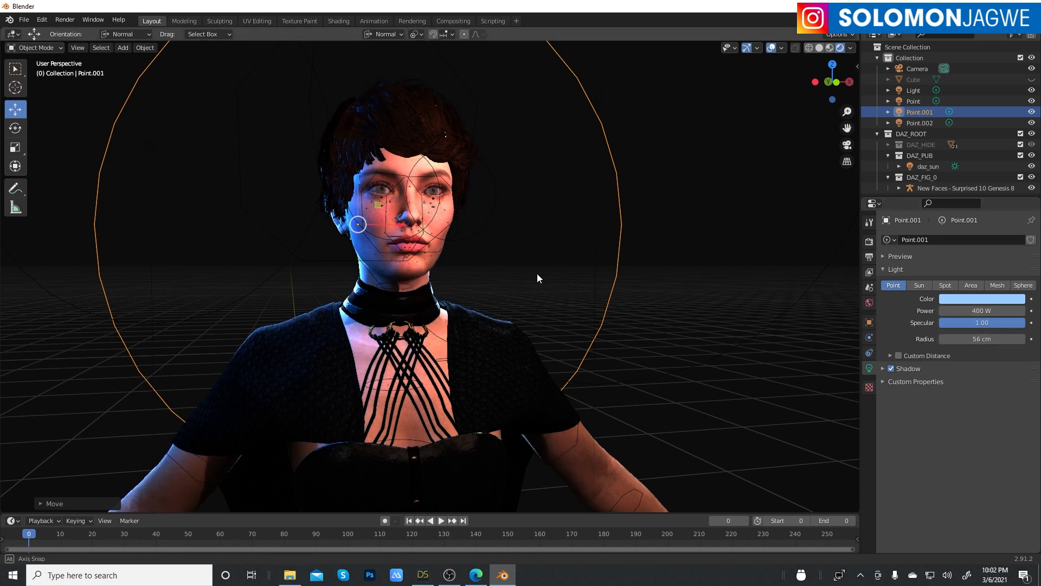
mouse_move(537, 272)
middle_mouse_down()
mouse_move(500, 277)
mouse_move(523, 266)
middle_mouse_up()
scroll(524, 262, "up", 3)
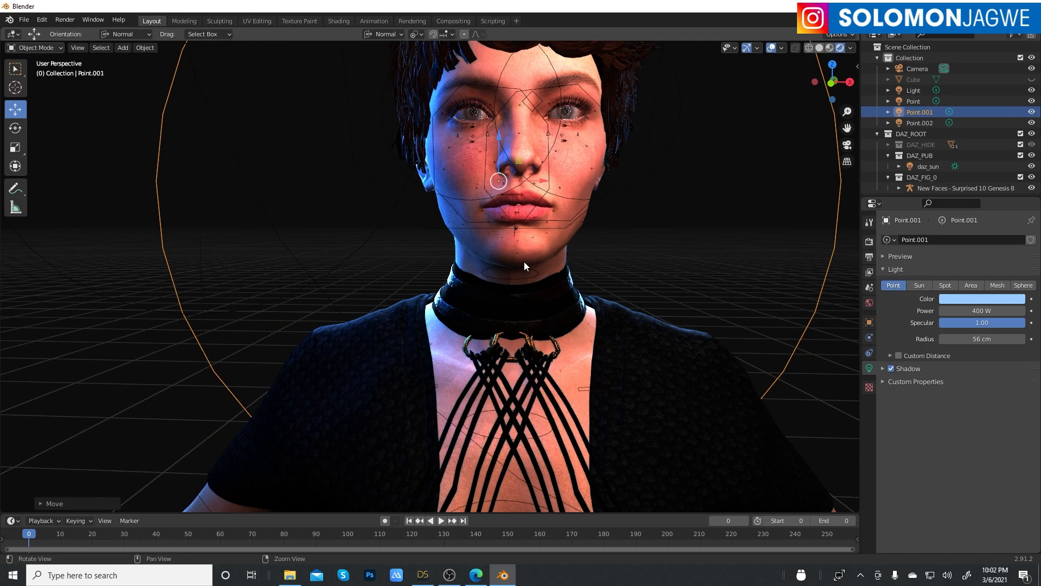
Check the lit face up close, and change the viewport to solid shading
scroll(571, 292, "up", 5)
middle_click_drag(572, 291, 590, 320)
mouse_move(591, 317)
left_mouse_down("alt")
mouse_move(582, 324)
mouse_move(590, 320)
left_mouse_up("alt")
right_click_drag(590, 320, 586, 274, "alt")
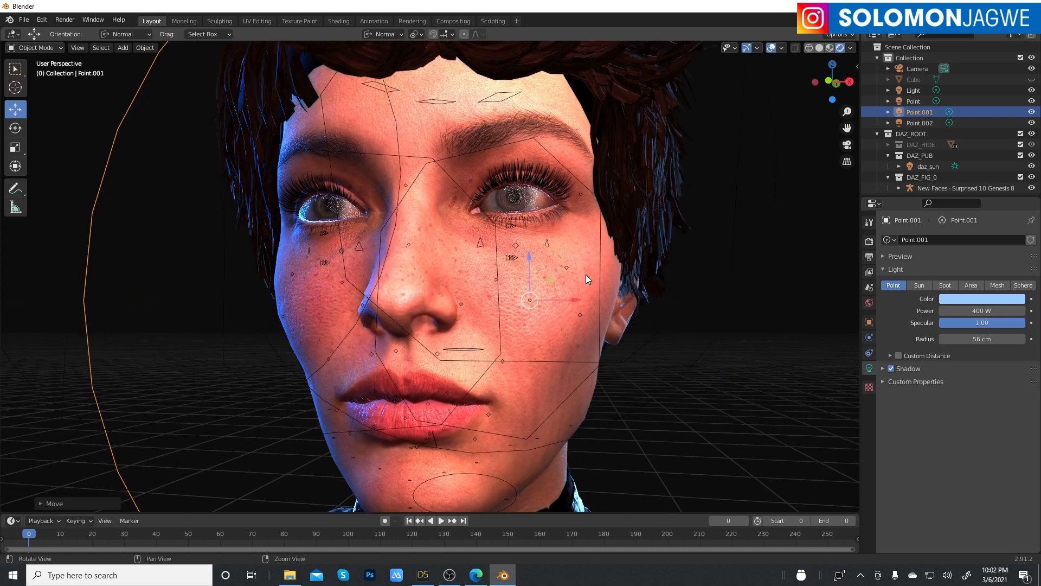
scroll(587, 274, "up", 1)
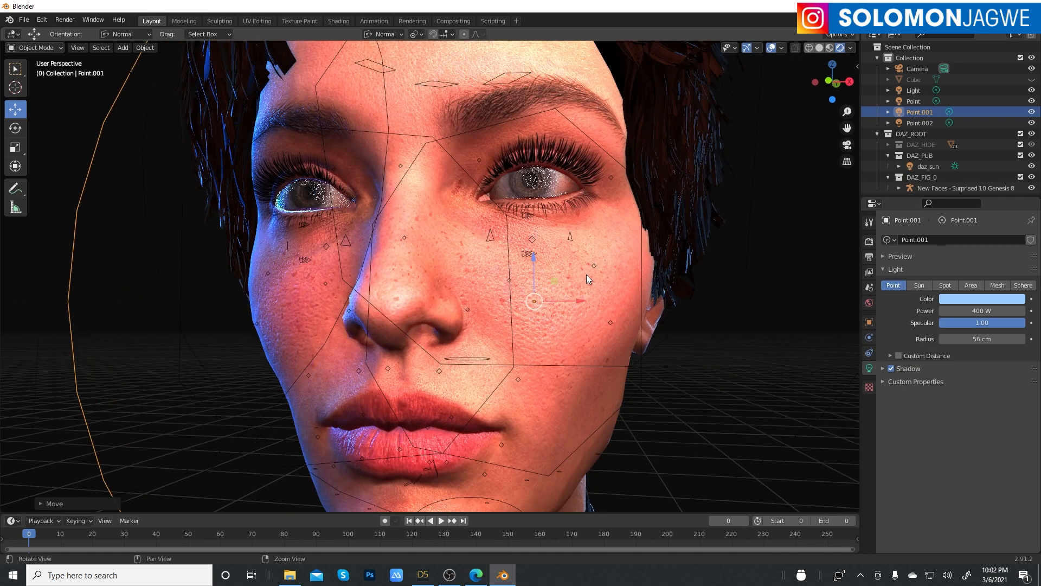
left_click(820, 48)
scroll(663, 275, "down", 6)
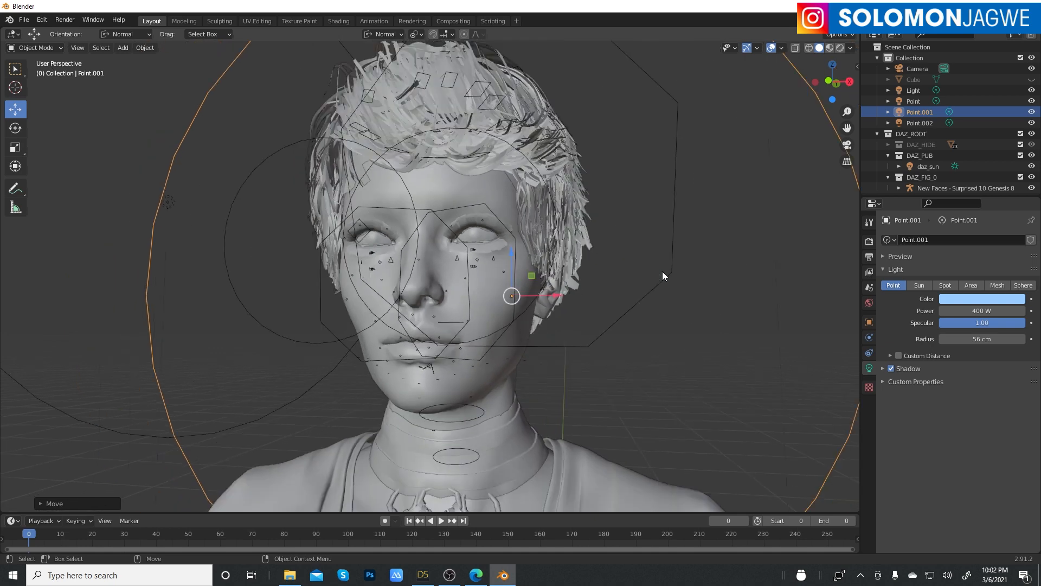
left_click(62, 51)
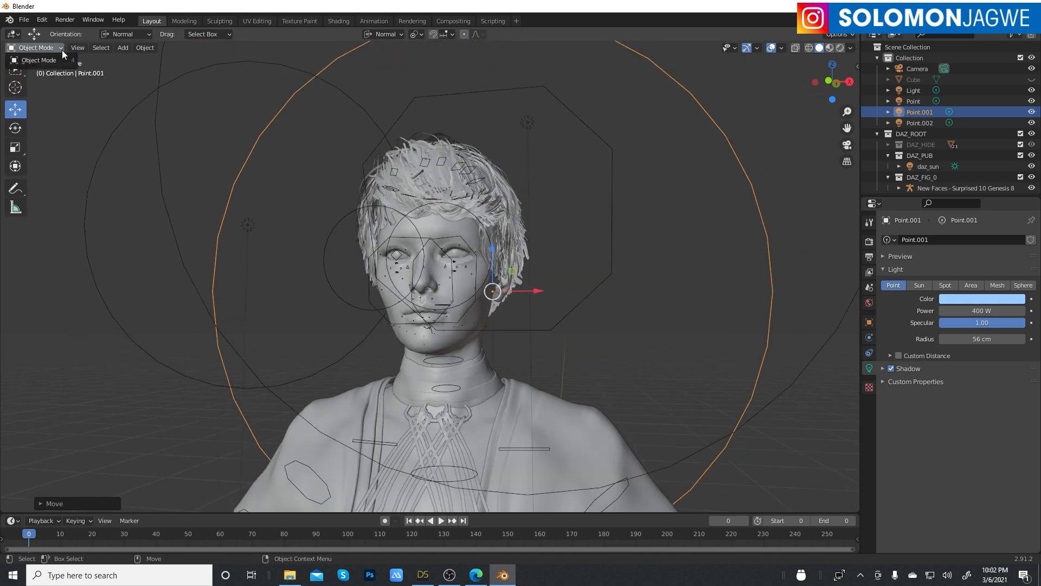
left_click(51, 110)
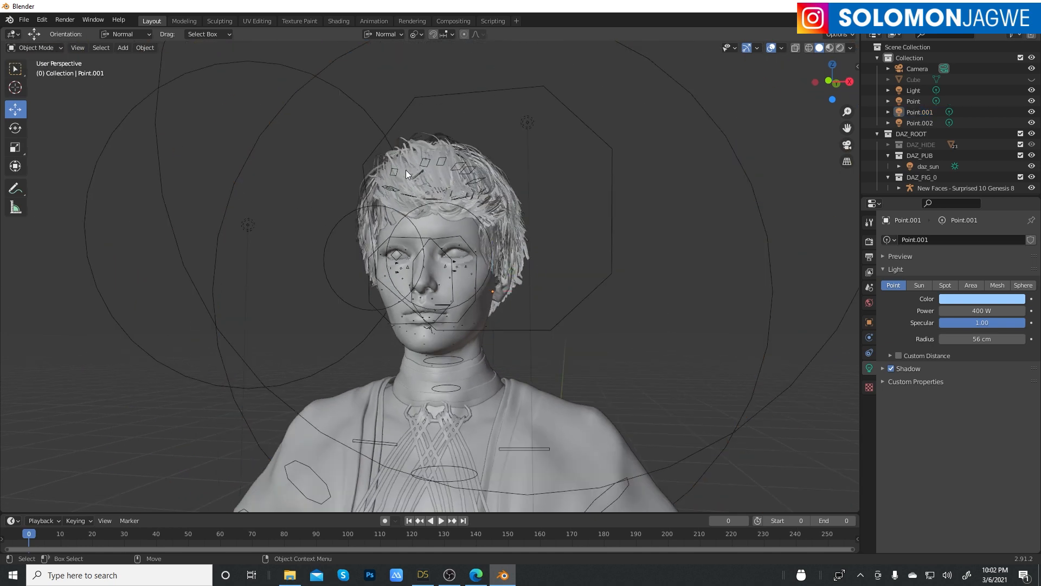
left_click(477, 308)
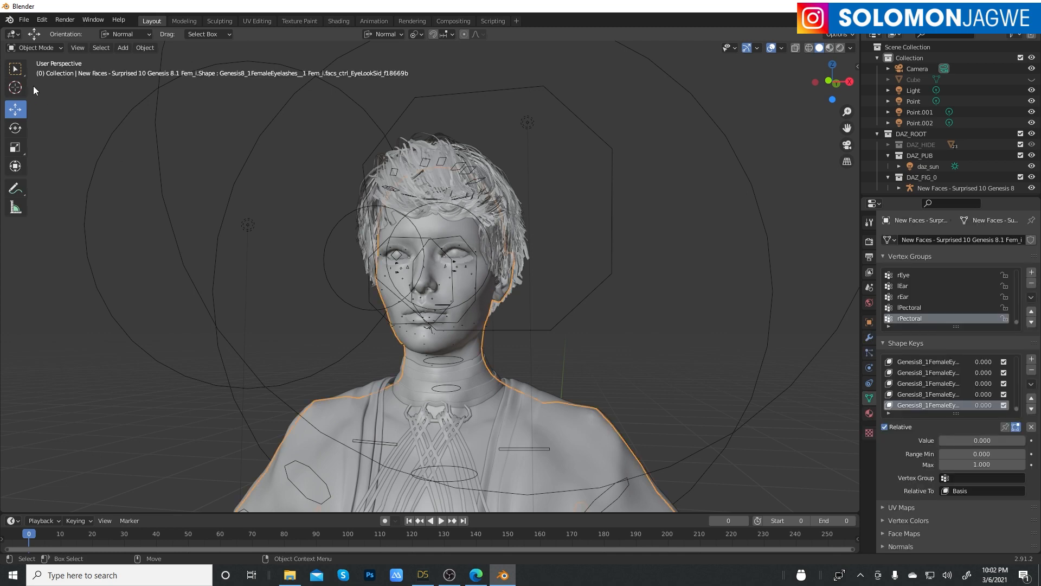
left_click(54, 47)
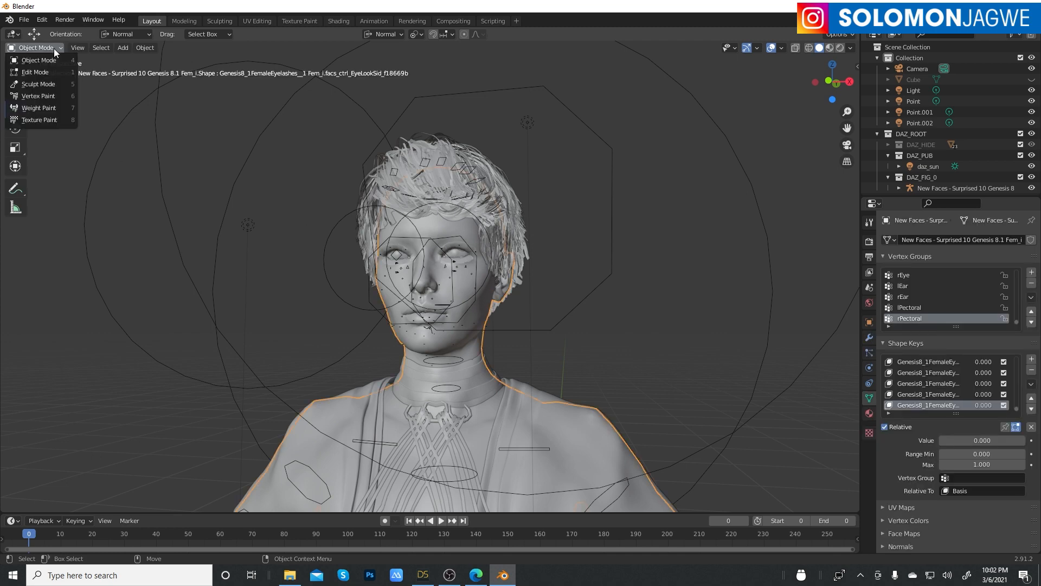
scroll(471, 271, "up", 6)
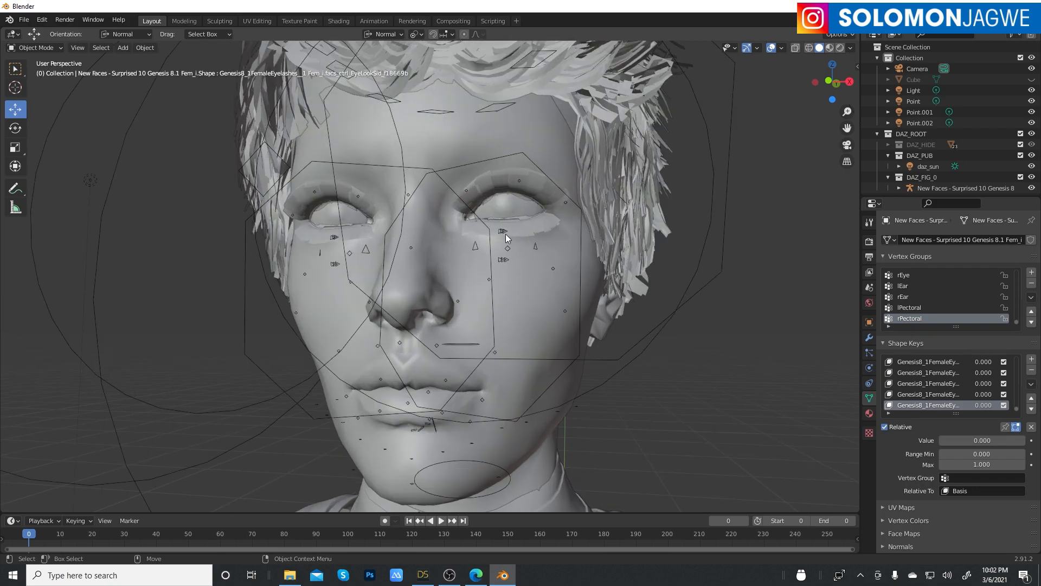
scroll(519, 229, "down", 3)
Select the character's armature and switch it to Pose Mode
middle_click_drag(563, 222, 519, 279)
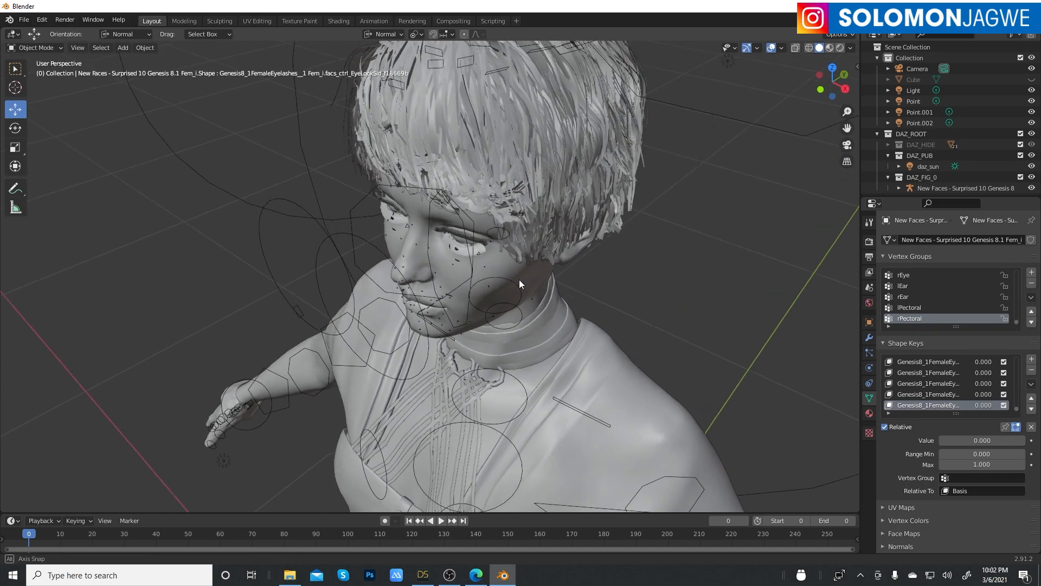
left_click(398, 273)
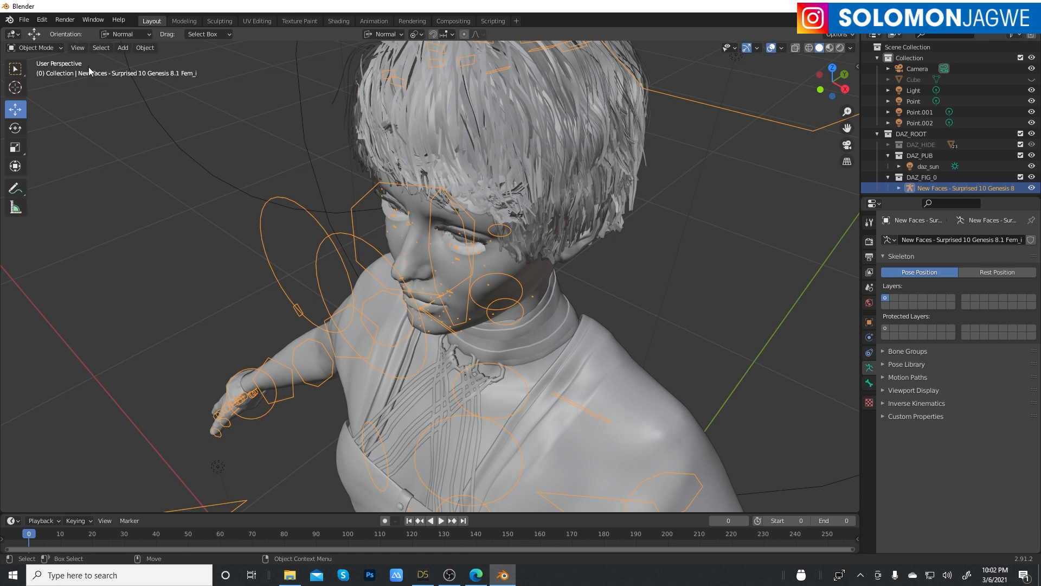
left_click(63, 50)
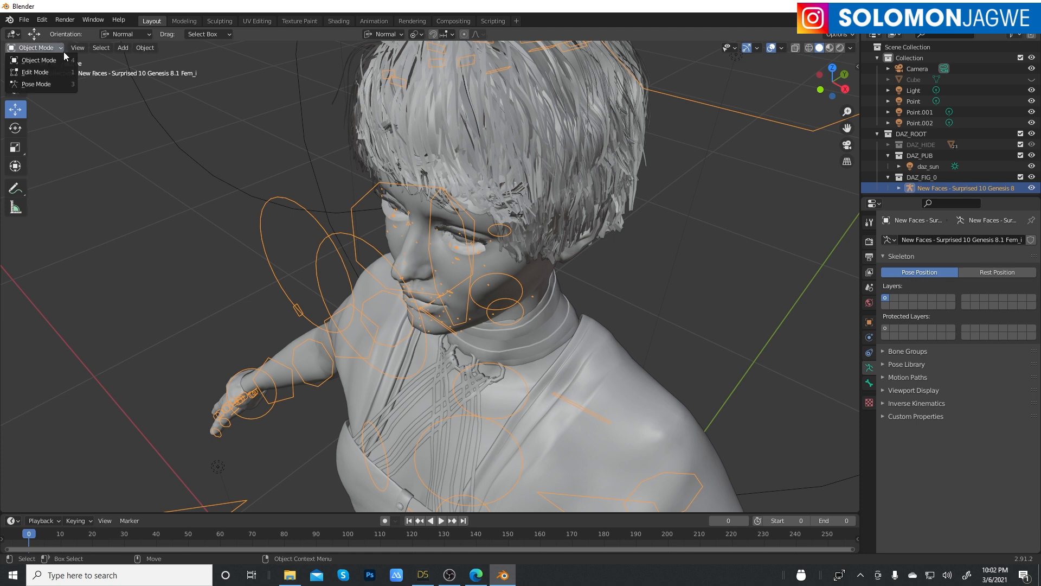
left_click(50, 84)
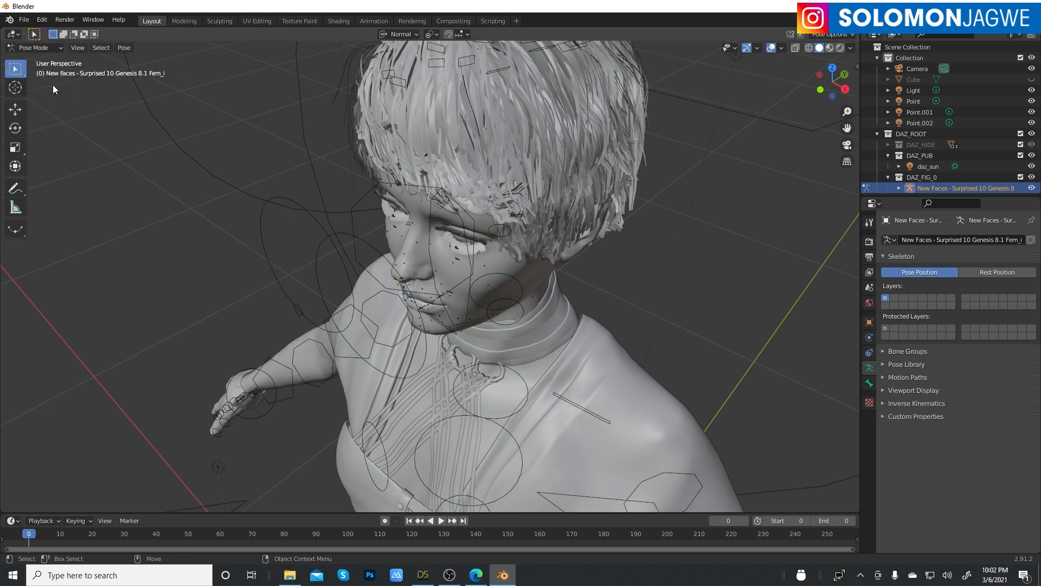
Select both large eye control bones in front of the character's face
left_click(389, 262)
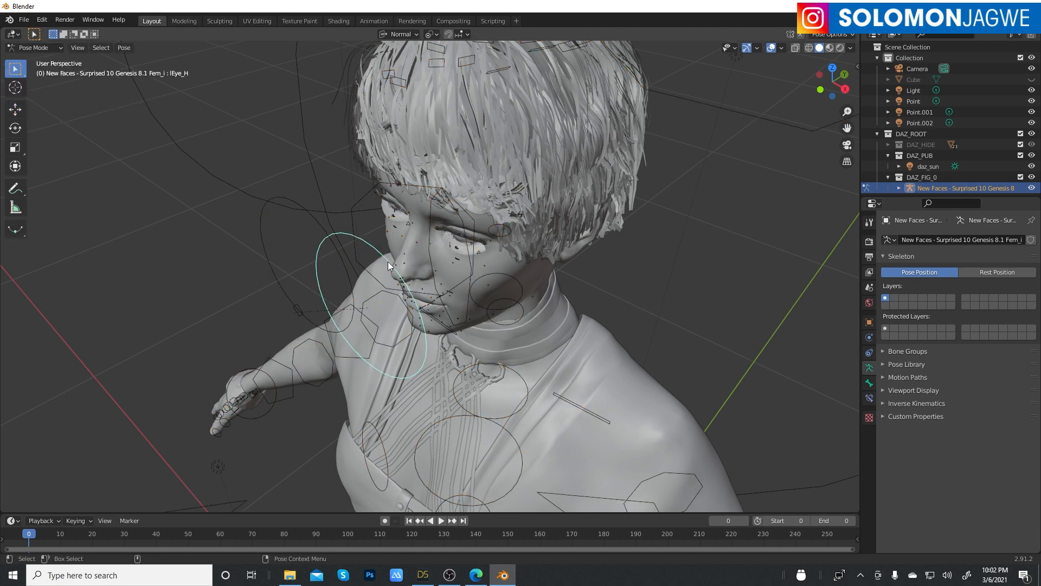
left_click(319, 224, "shift")
left_click_drag(381, 354, 425, 316, "alt")
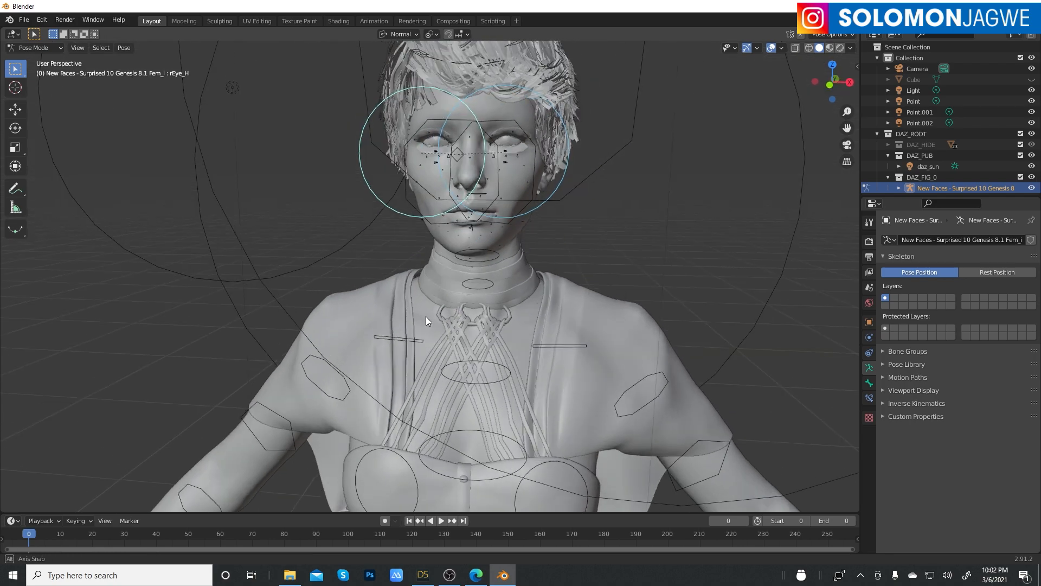
scroll(553, 194, "up", 2)
middle_click_drag(617, 191, 606, 496, "alt")
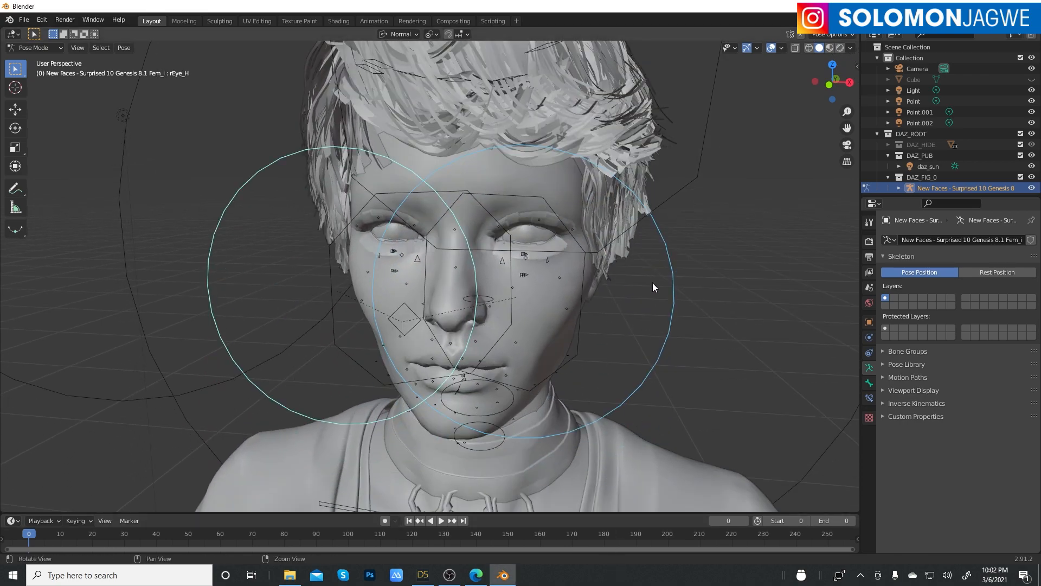
mouse_move(653, 284)
middle_mouse_down()
mouse_move(663, 258)
mouse_move(671, 277)
middle_mouse_up()
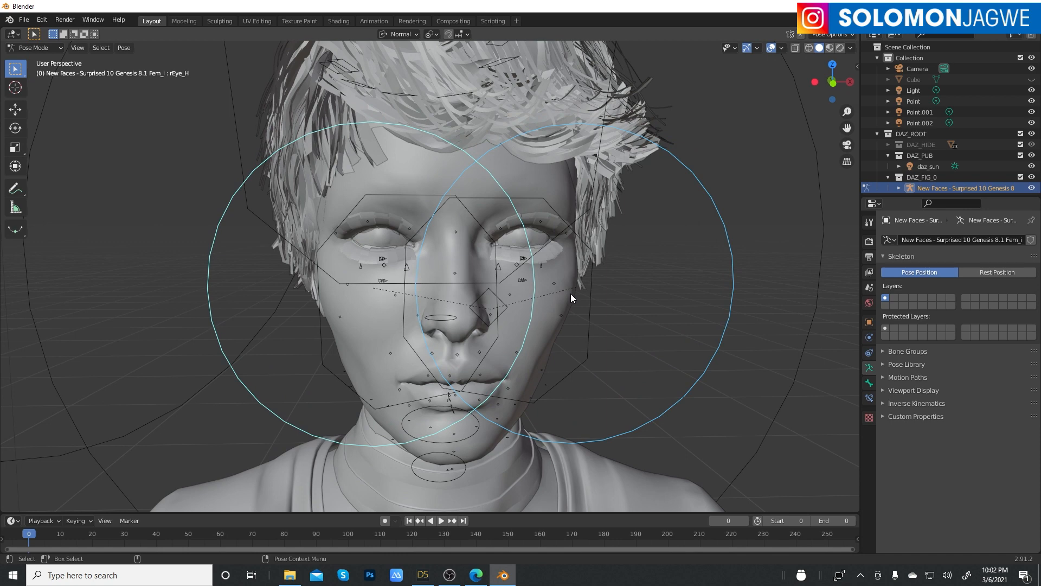
Move both eye control bones sideways along the X axis toward the character's left, and deselect them
key("shift+space")
key("g")
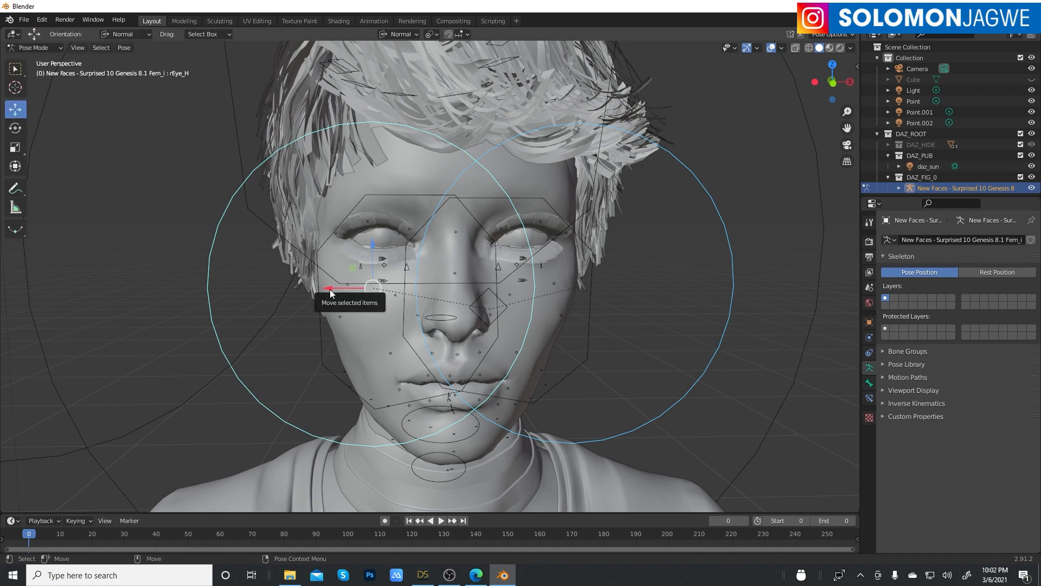
left_click_drag(346, 288, 346, 287)
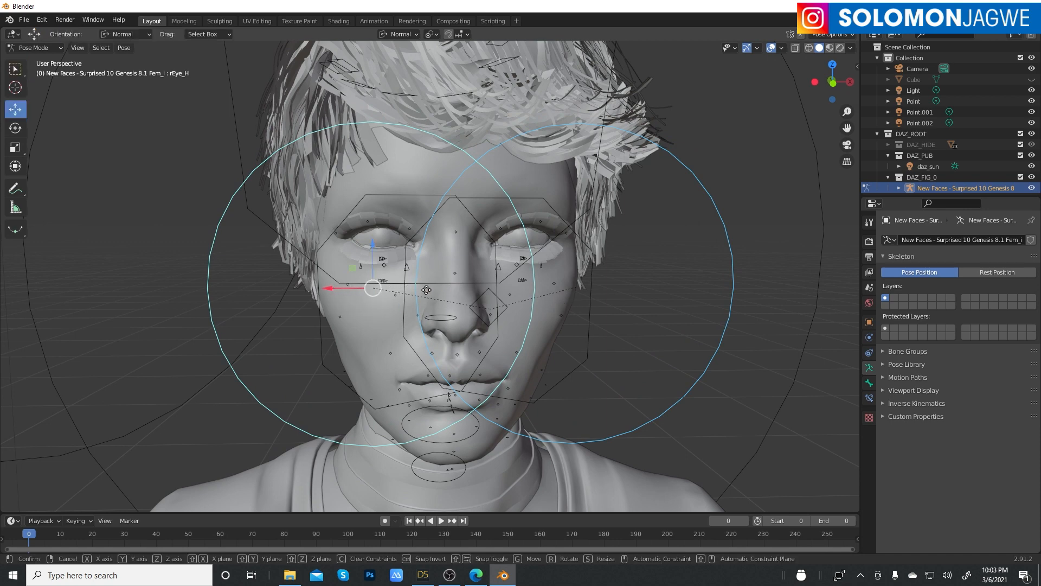
mouse_move(427, 290)
left_mouse_down()
mouse_move(347, 288)
mouse_move(464, 285)
mouse_move(344, 293)
mouse_move(515, 288)
mouse_move(401, 290)
mouse_move(428, 294)
left_mouse_up()
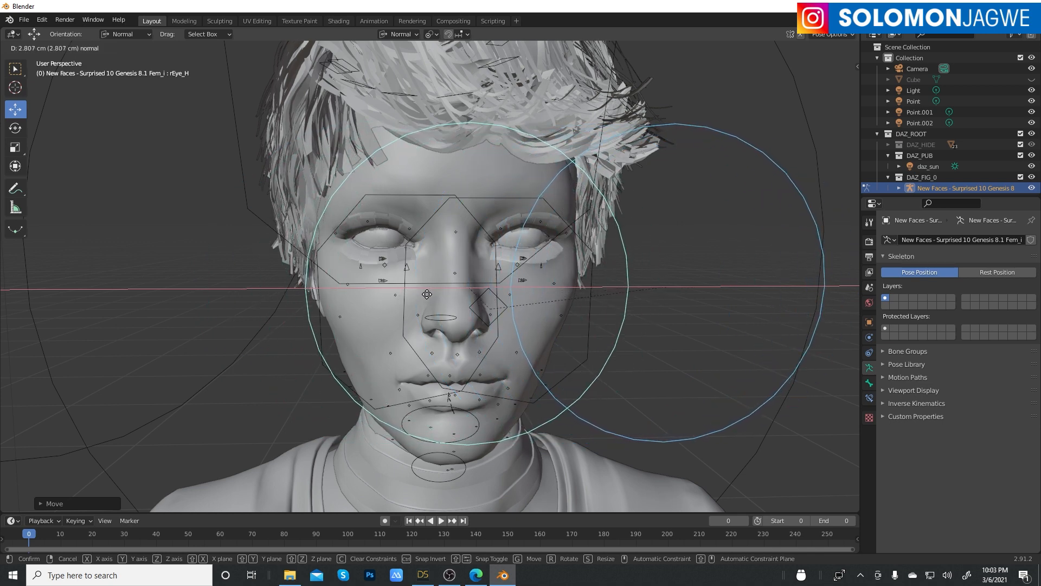
left_click_drag(512, 265, 512, 266)
left_click(765, 138)
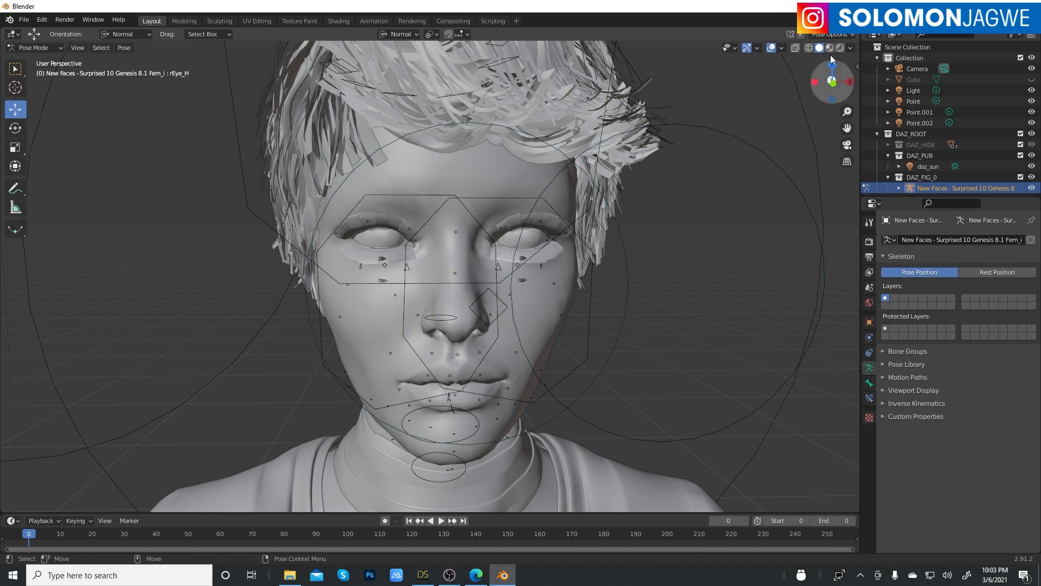
Switch the viewport to rendered shading and inspect the gaze, eyelashes and skin detail up close
left_click(841, 51)
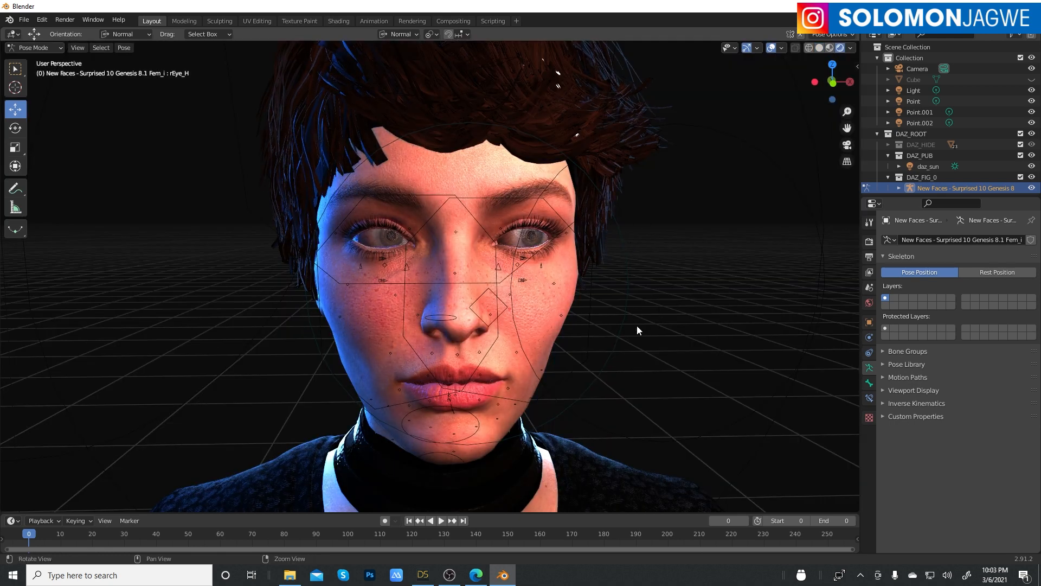
middle_click_drag(637, 329, 640, 259)
scroll(562, 250, "up", 3)
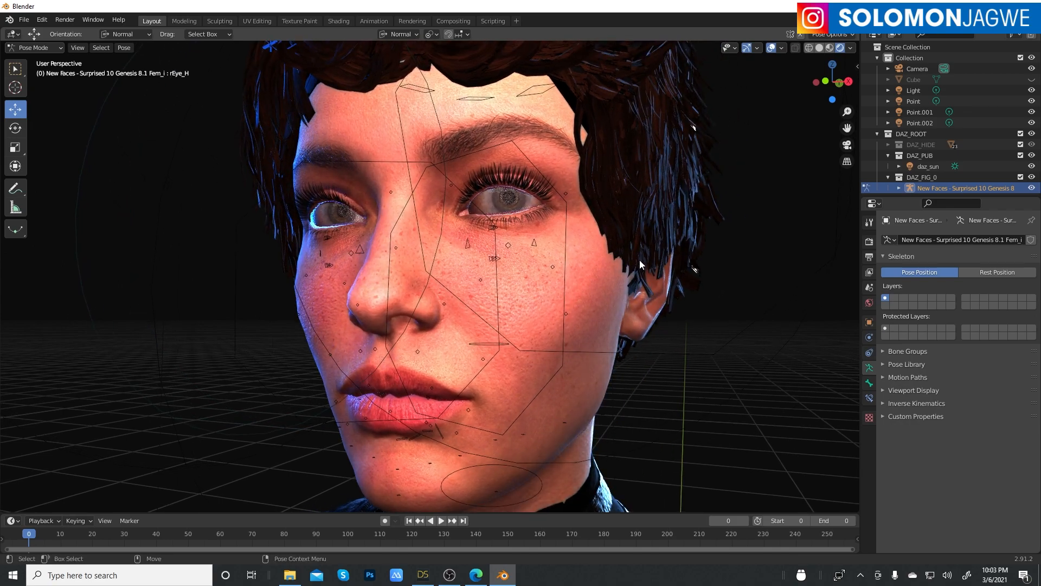
scroll(571, 279, "up", 5)
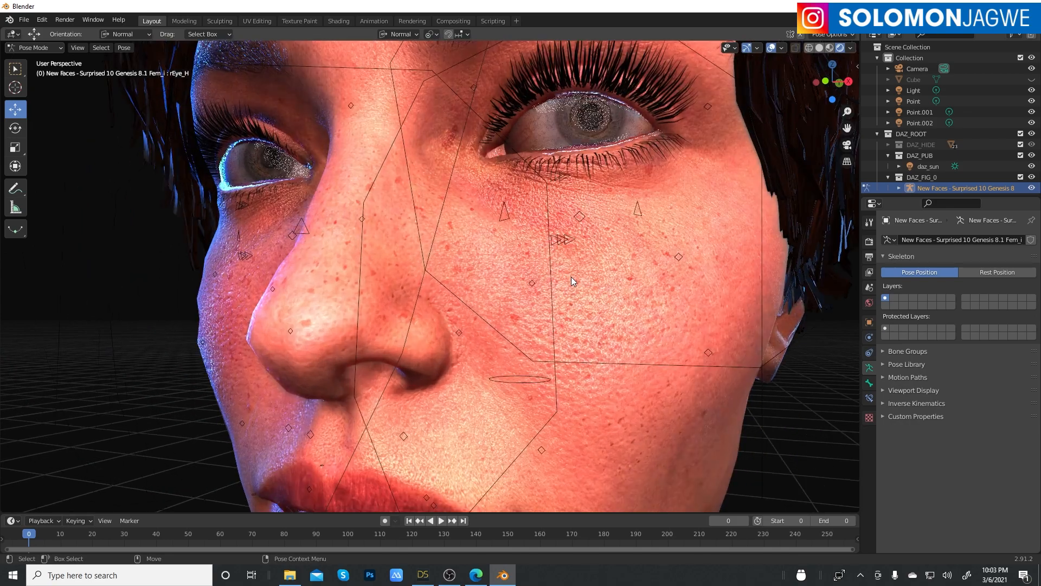
scroll(571, 278, "up", 2)
scroll(571, 278, "down", 3)
middle_click_drag(571, 278, 578, 249)
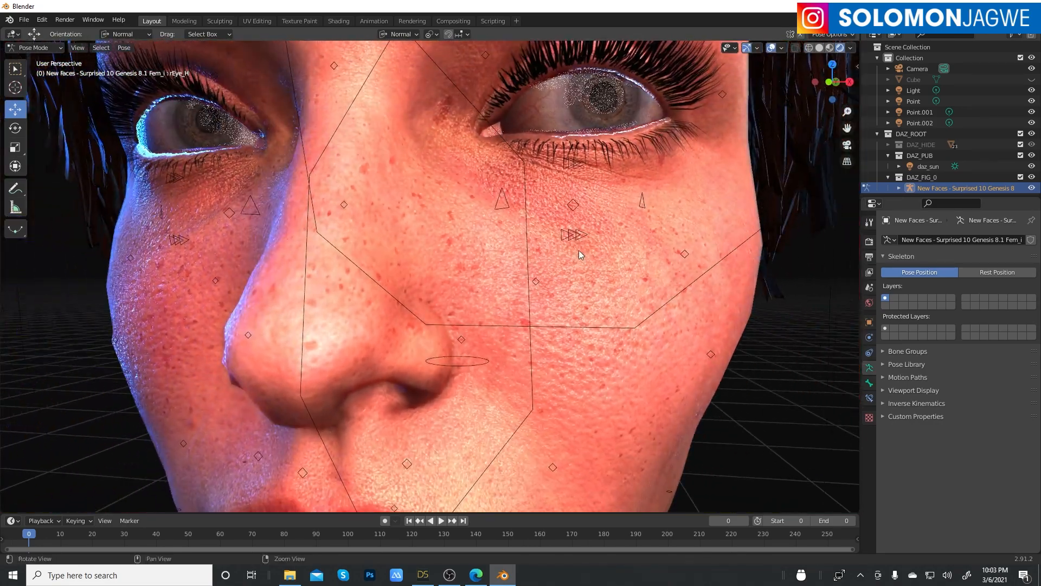
scroll(578, 249, "down", 4)
middle_click_drag(681, 298, 616, 297)
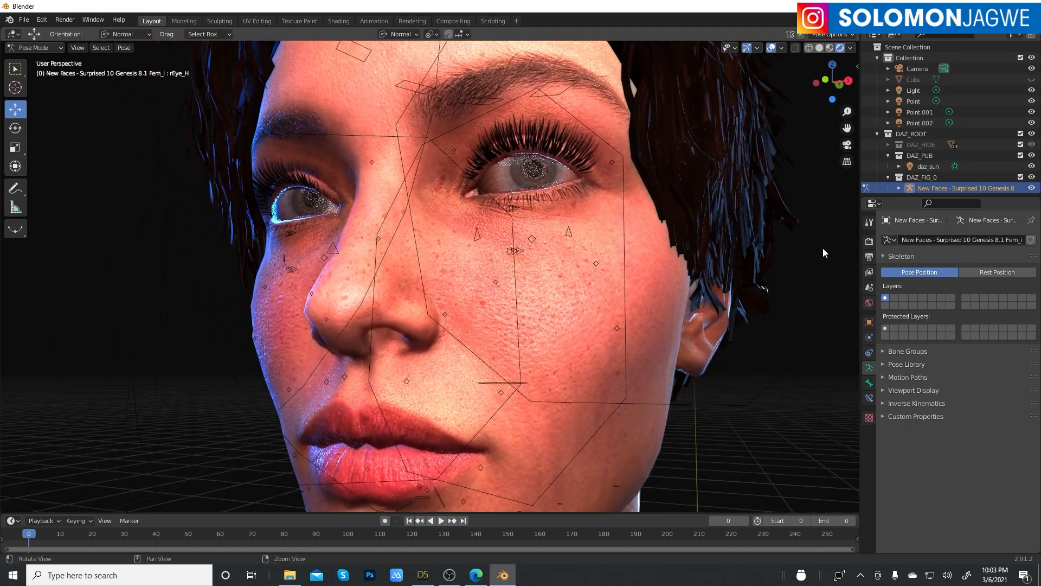
Expand the character's armature in the DAZ_FIG_0 collection and hide it from the viewport
left_click(1032, 177)
left_click(1032, 177)
scroll(924, 184, "down", 1)
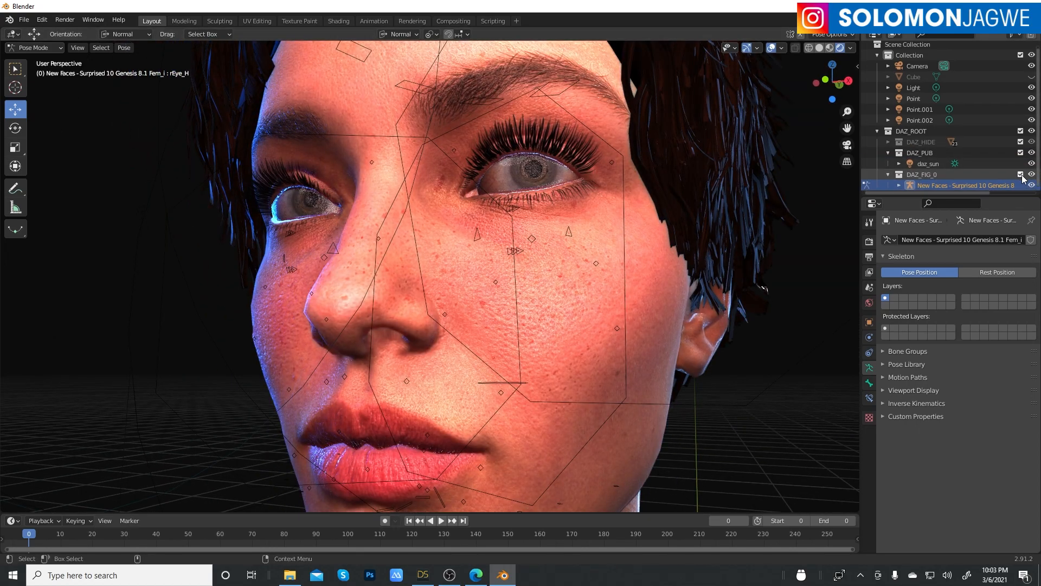
left_click(899, 185)
scroll(979, 174, "down", 4)
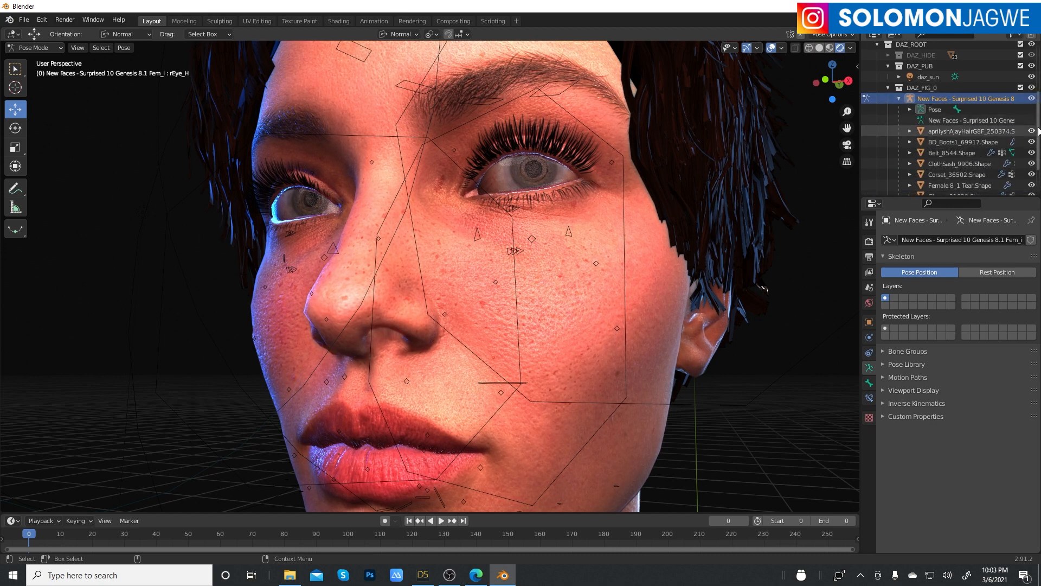
left_click(1032, 99)
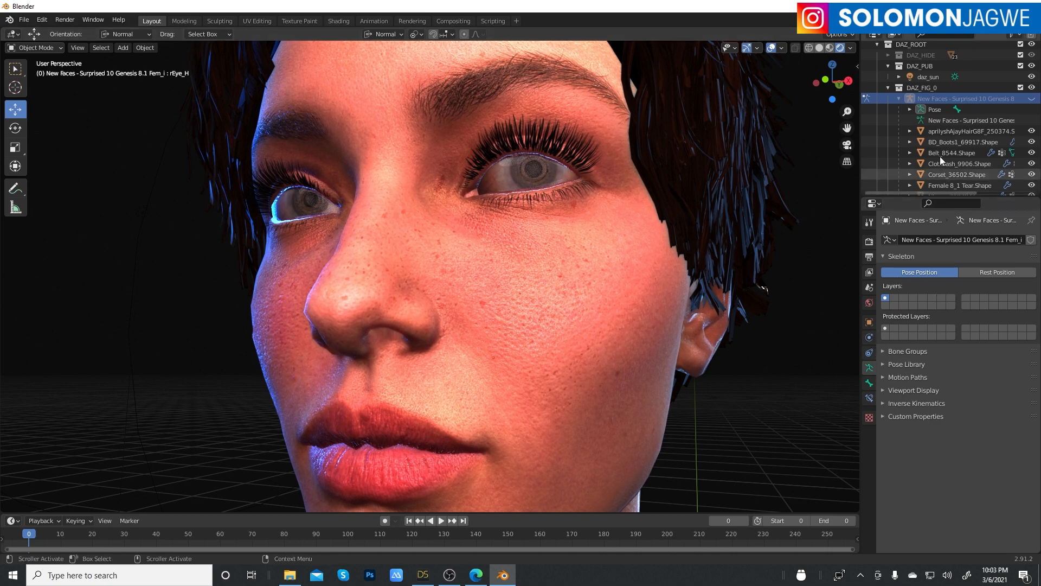
left_click(972, 120)
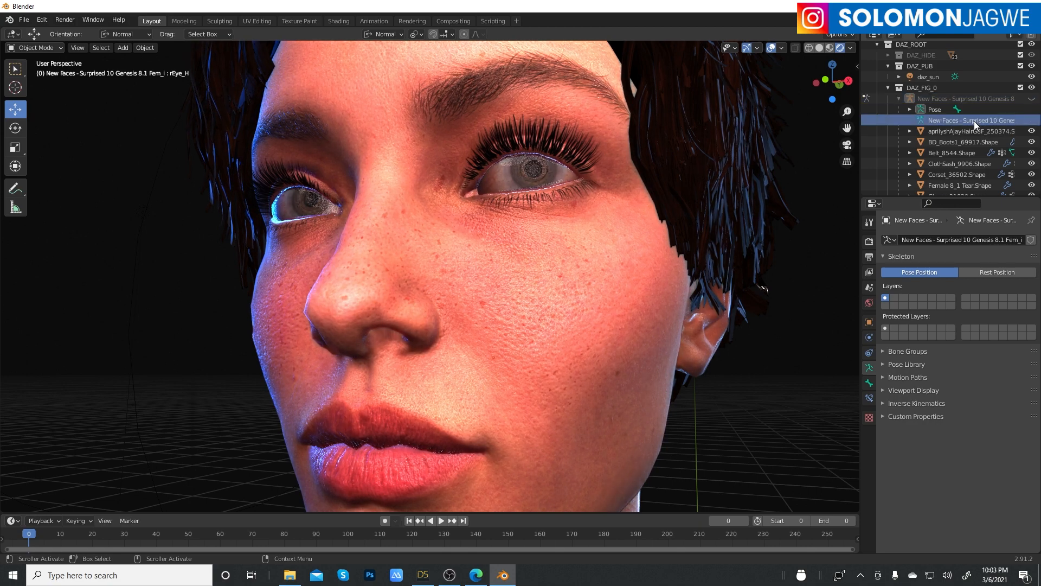
left_click(870, 353)
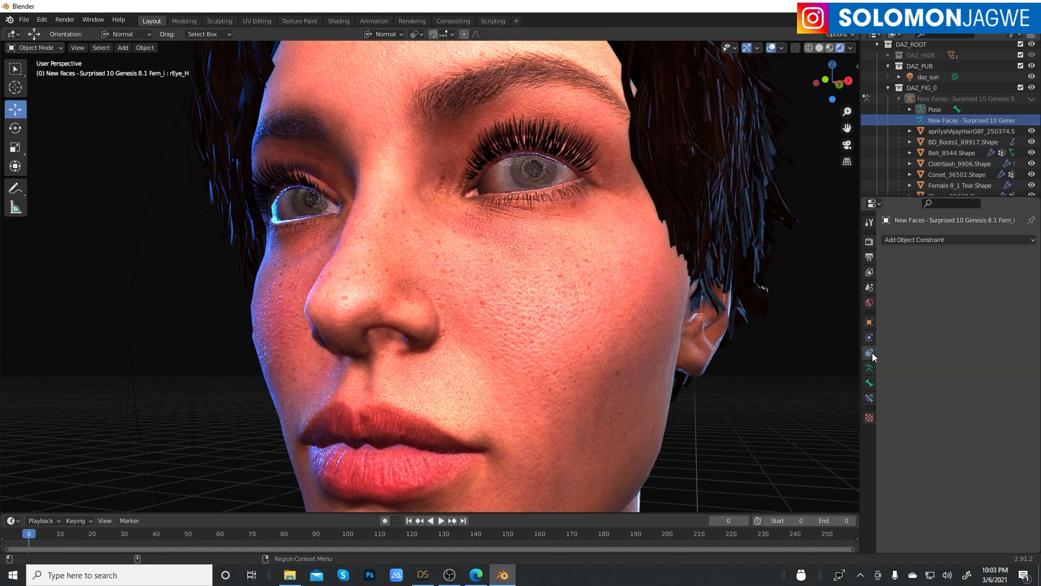
left_click(935, 88)
scroll(958, 109, "down", 2)
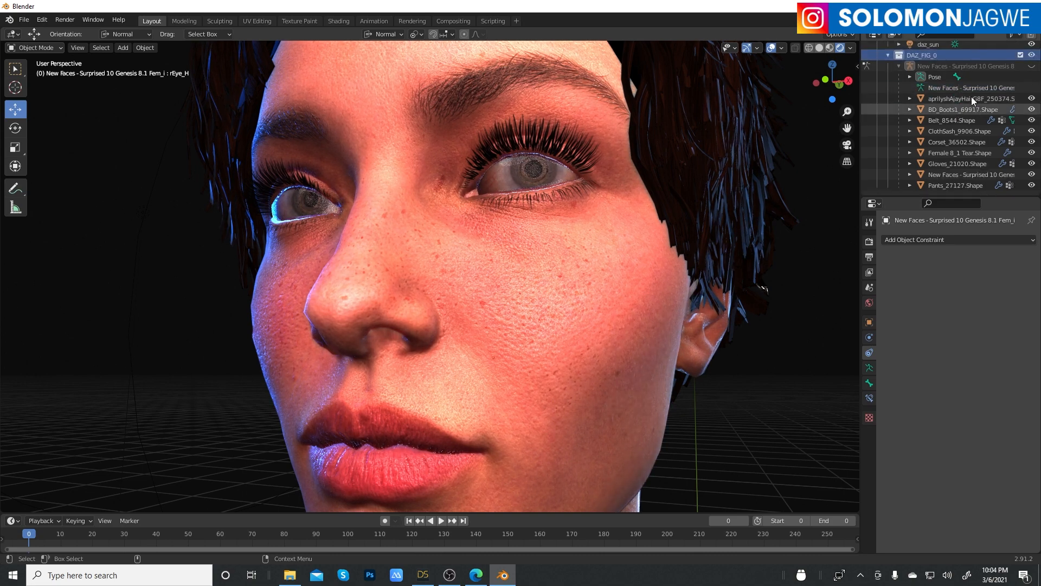
scroll(972, 80, "up", 2)
left_click(993, 90)
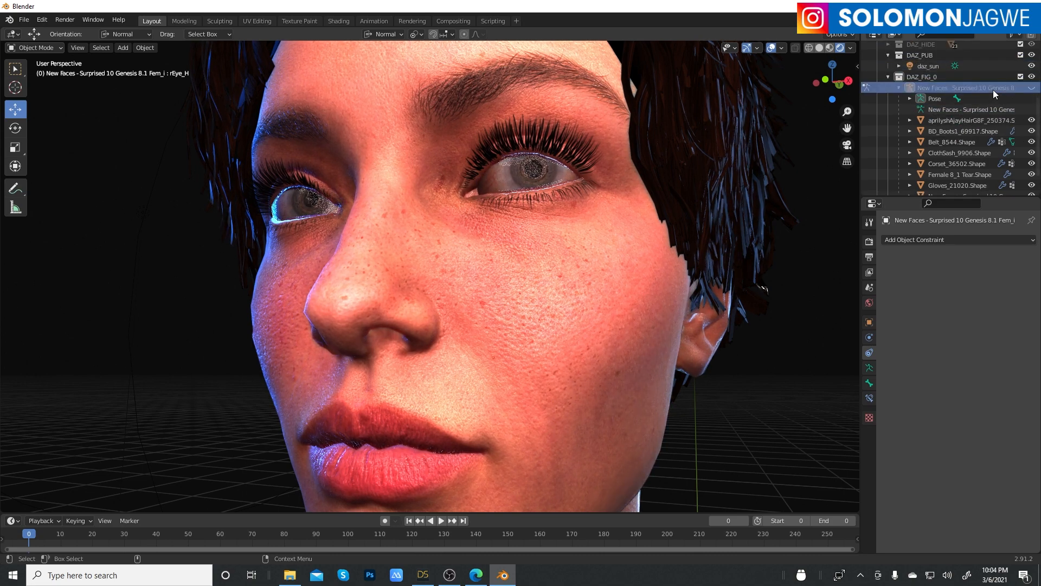
Set the viewport level of the character body mesh's Subdivision modifier to 2
left_click(656, 331)
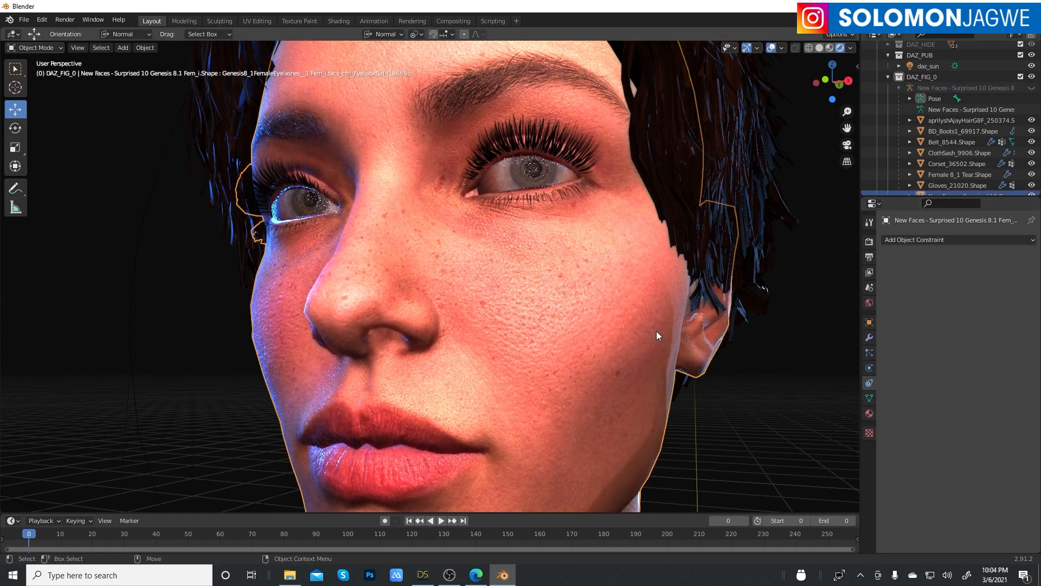
left_click(870, 338)
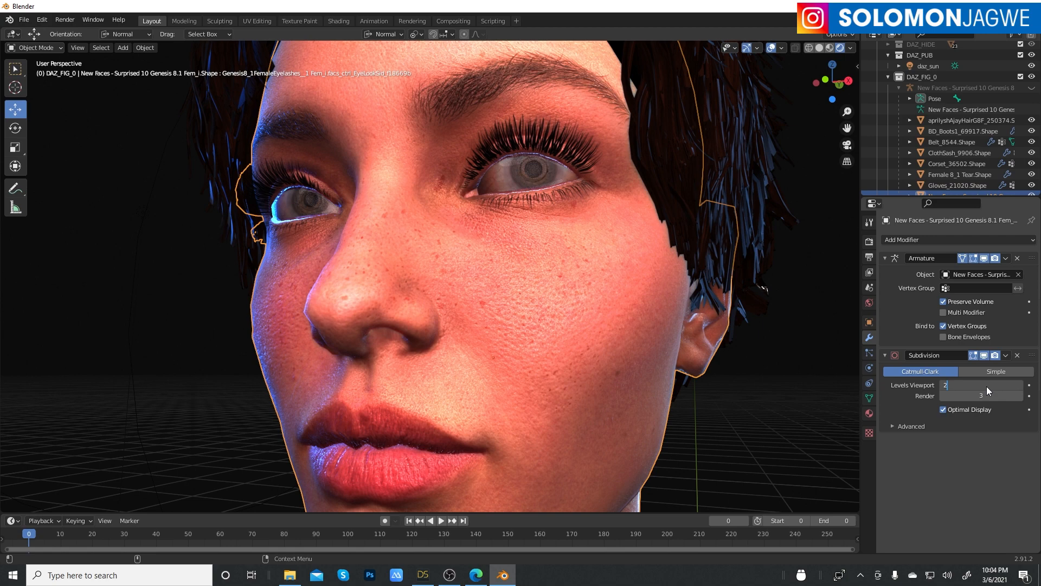
key("Return")
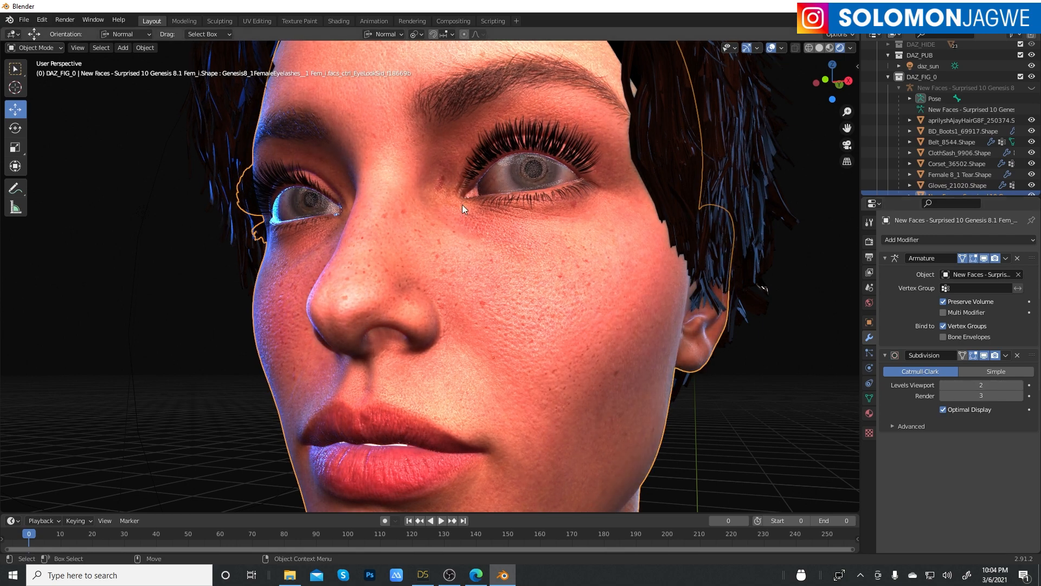
Inspect the rendered face and corset up close from several angles, and undo the body mesh selection
middle_click_drag(476, 321, 594, 200)
right_click_drag(595, 200, 674, 189, "alt")
middle_click_drag(674, 190, 591, 249, "alt")
scroll(591, 249, "down", 3)
middle_click_drag(568, 350, 640, 42, "alt")
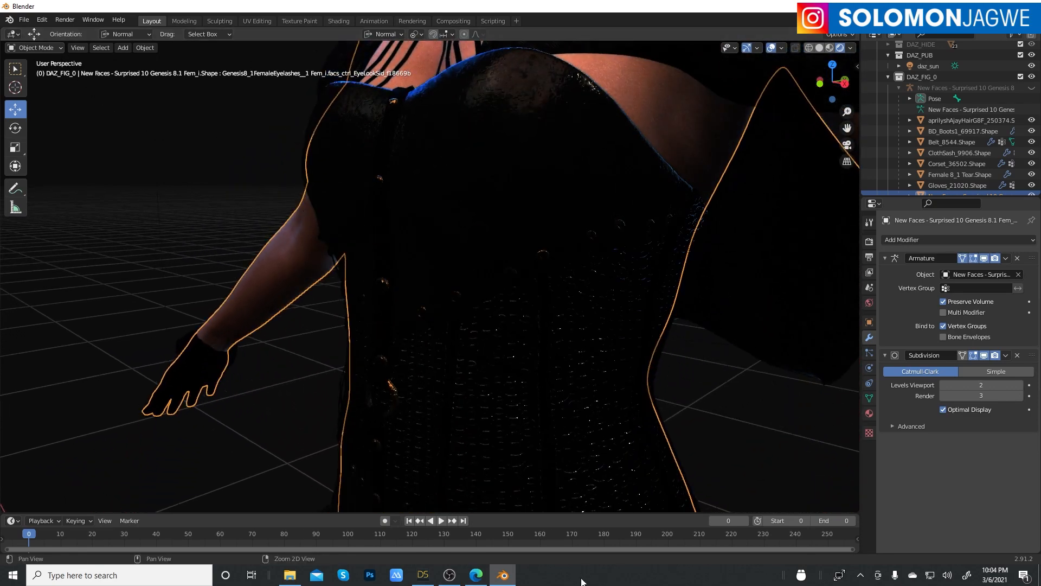
middle_click_drag(582, 581, 582, 499, "alt")
key("ctrl+z")
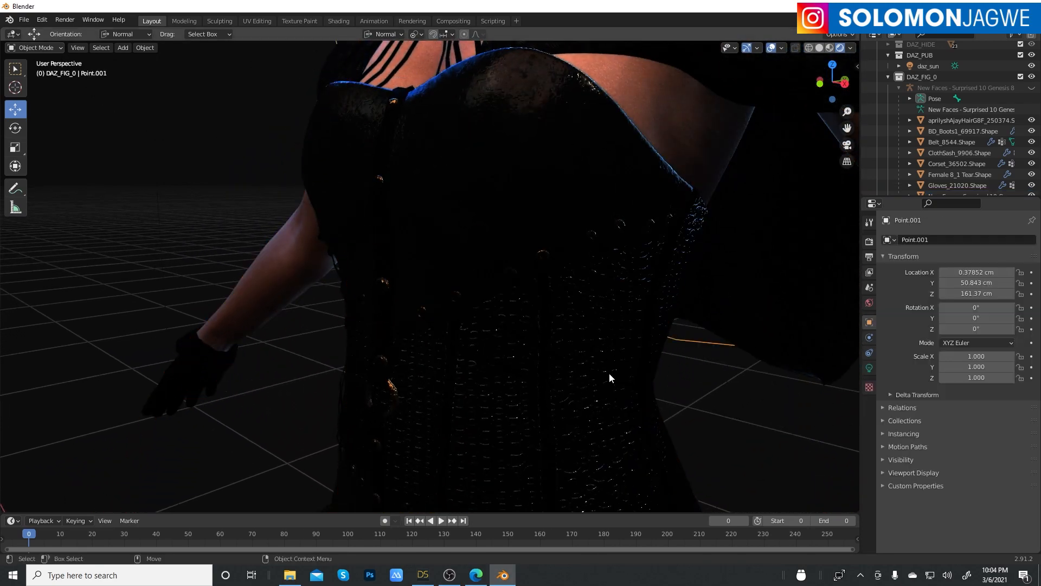
left_click_drag(610, 374, 575, 310, "alt")
middle_click_drag(575, 312, 638, 314)
left_click_drag(637, 312, 636, 311, "alt")
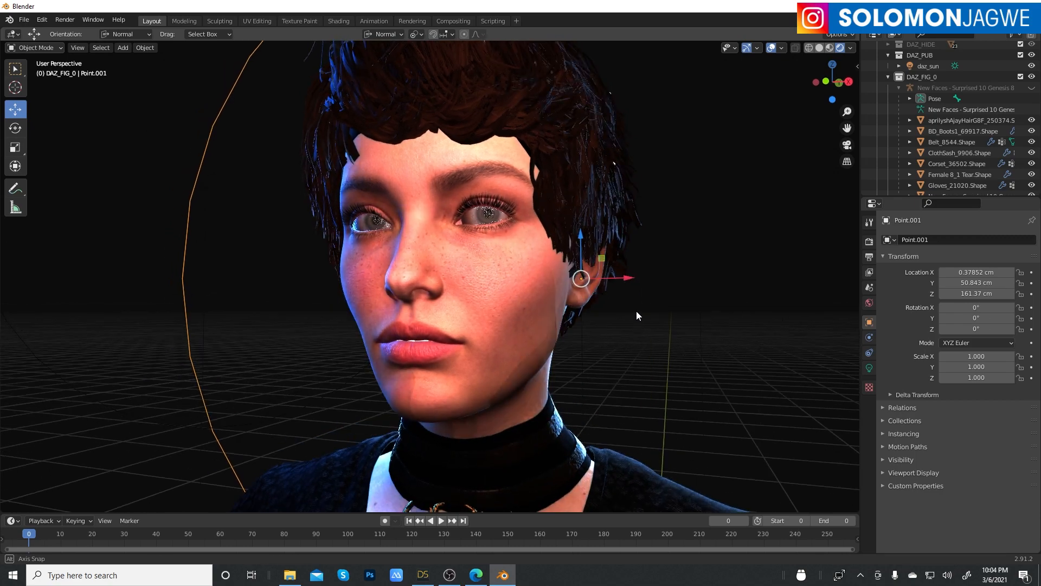
middle_click_drag(637, 311, 665, 288, "alt")
right_click_drag(664, 288, 664, 272, "alt")
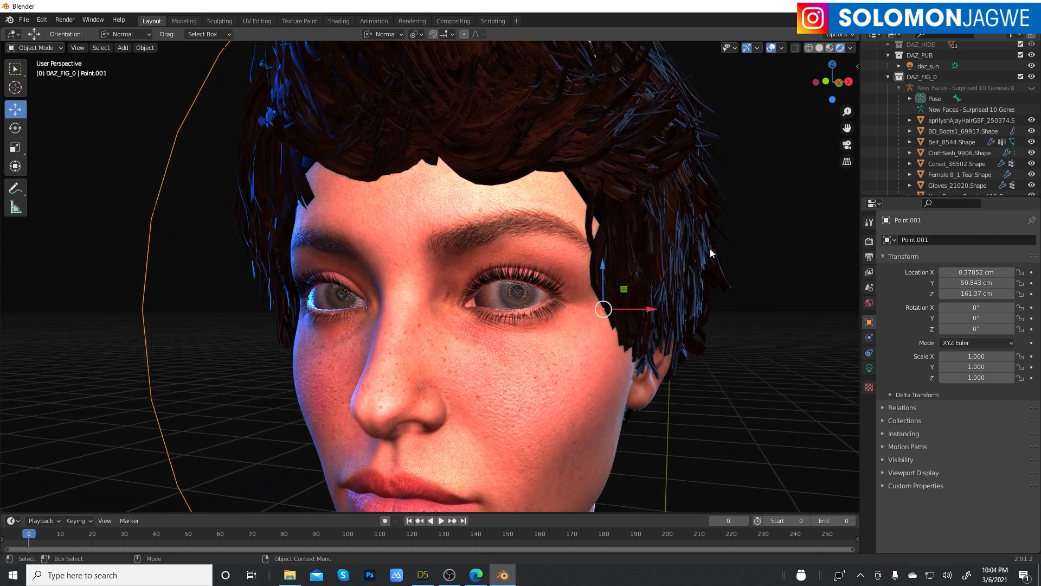
Set both the blend mode and shadow mode of the hair mesh's hair1 material to Alpha Hashed
left_click(655, 135)
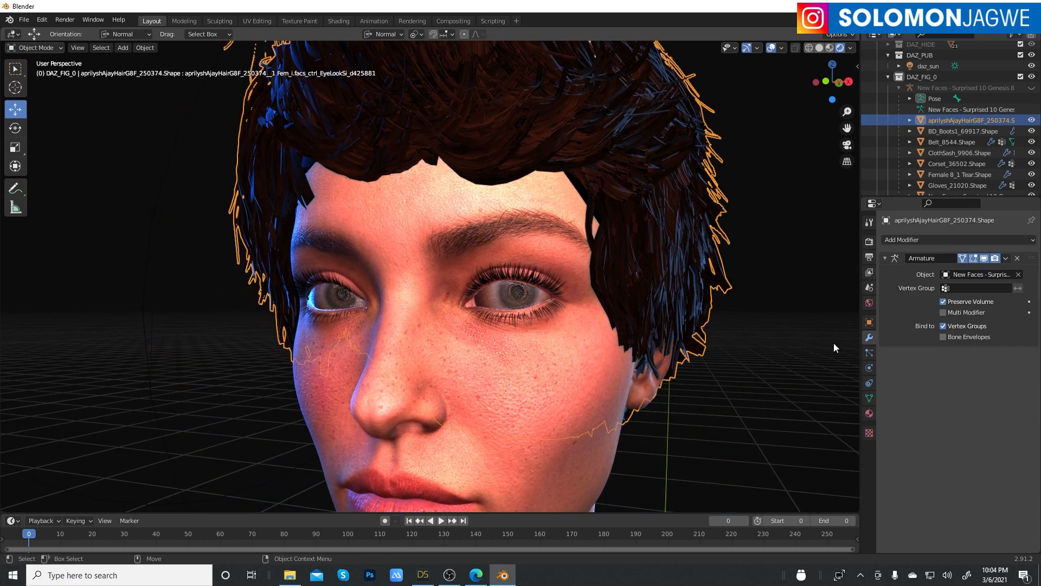
left_click(868, 433)
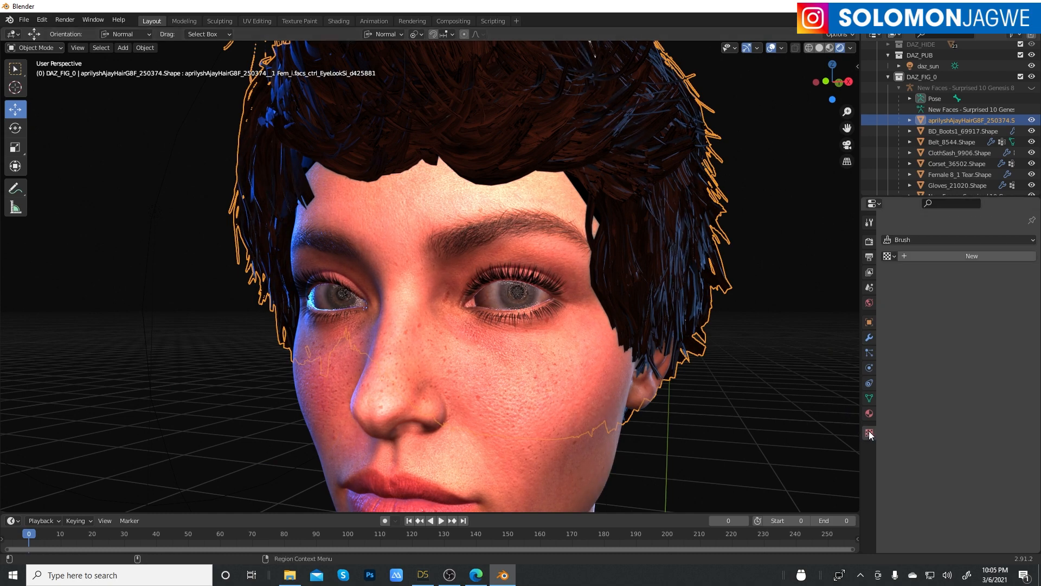
left_click(869, 414)
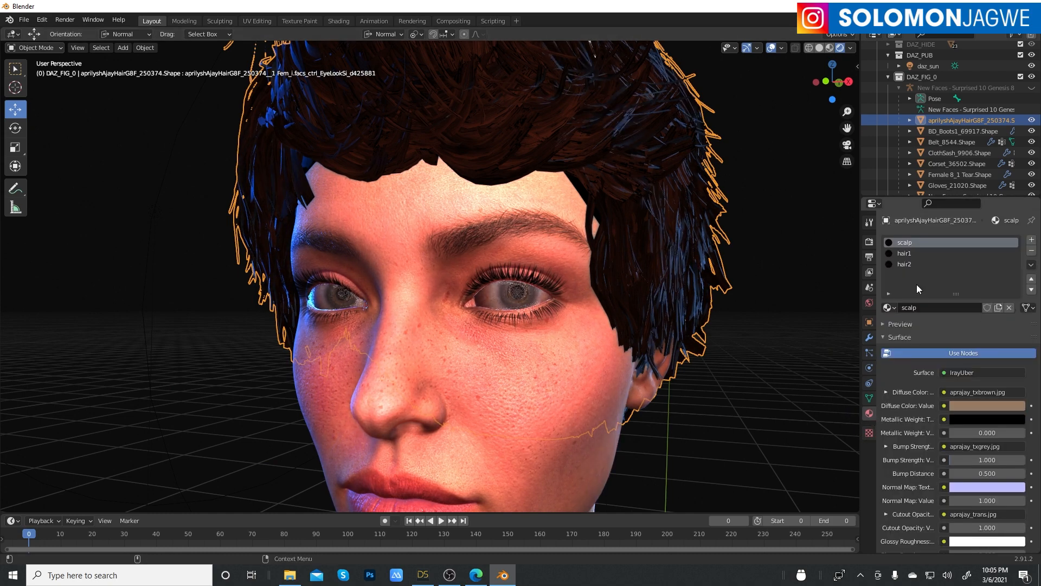
left_click(911, 255)
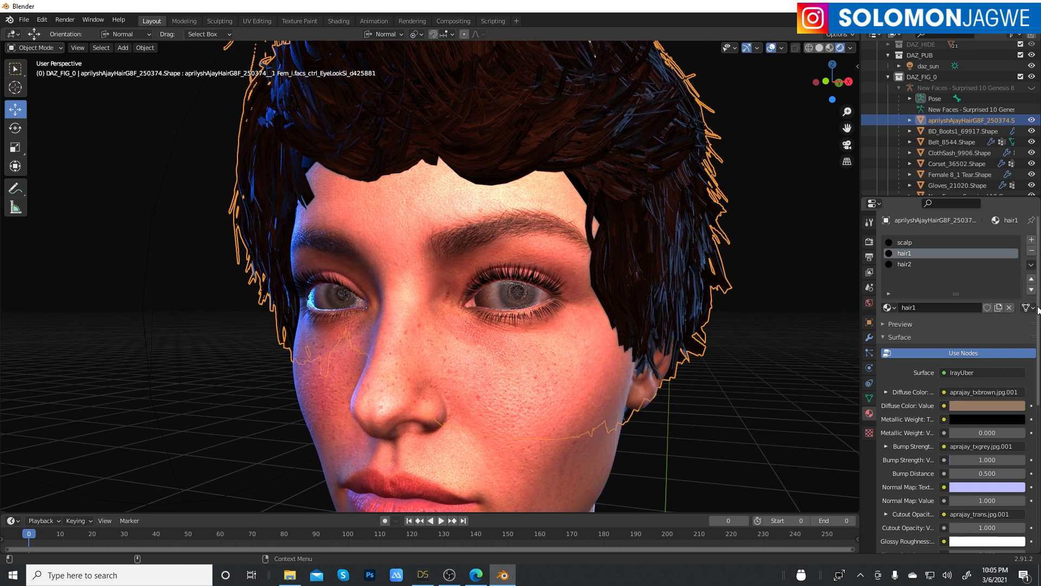
left_click_drag(1039, 297, 1038, 458)
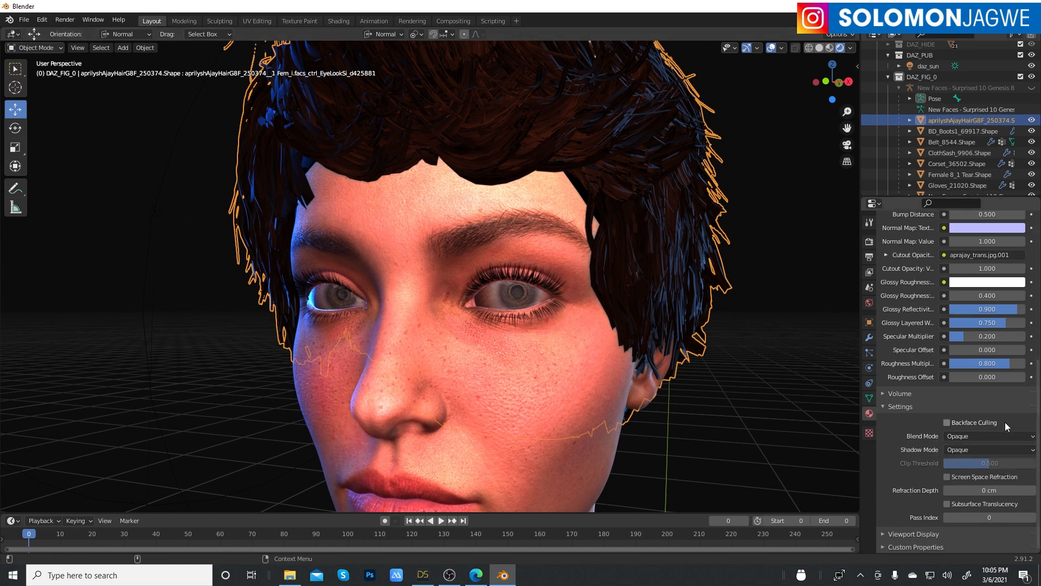
left_click(1035, 437)
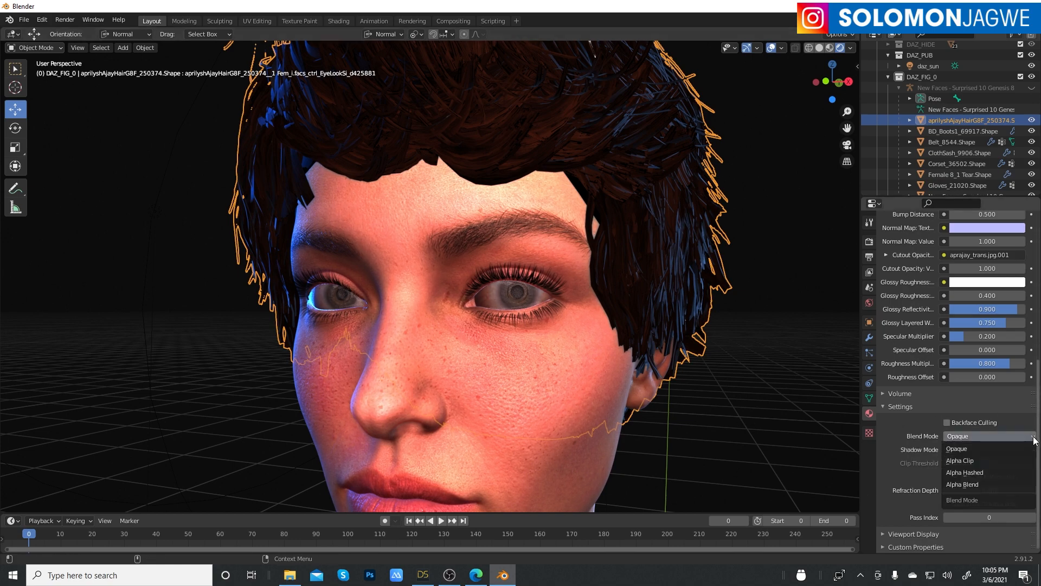
left_click(974, 473)
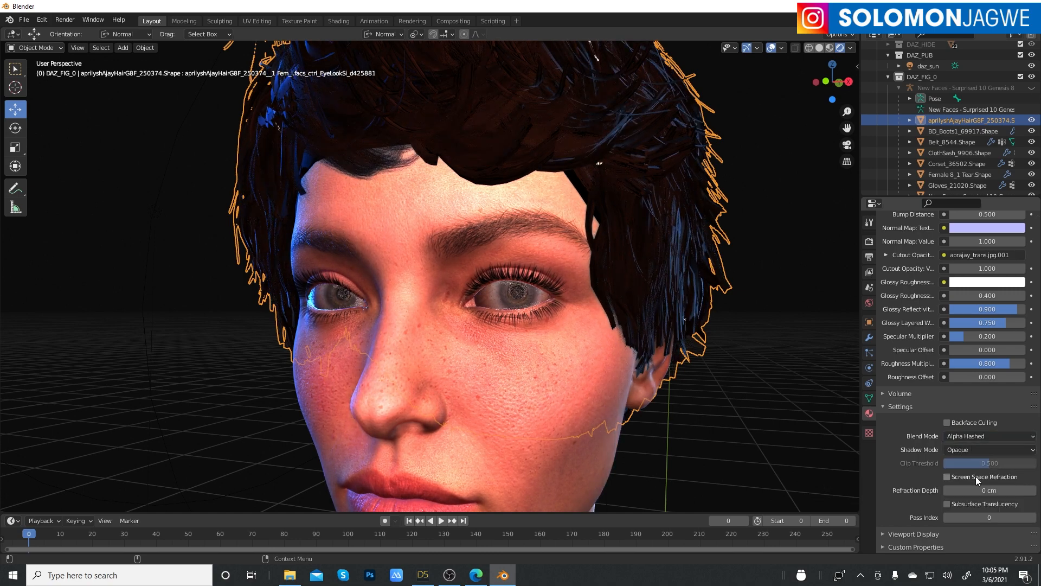
left_click(1029, 451)
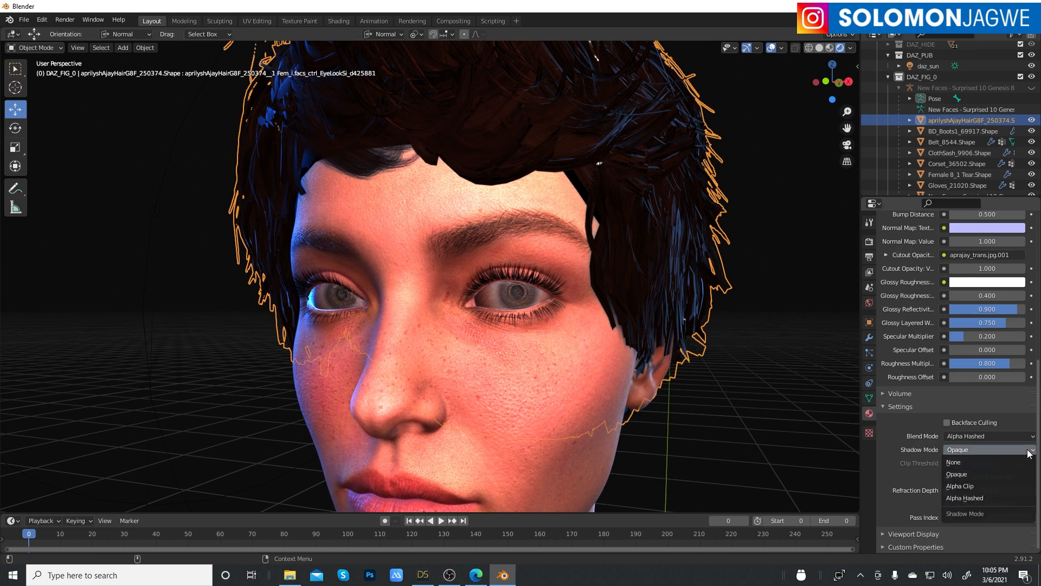
left_click(979, 498)
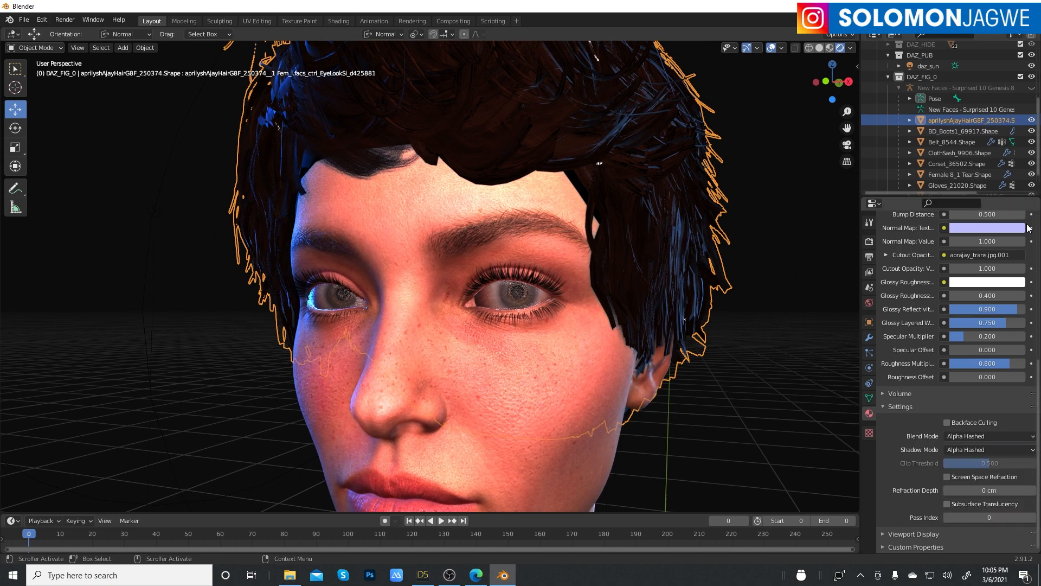
Set the hair2 material's blend mode and shadow mode to Alpha Hashed
scroll(909, 262, "up", 10)
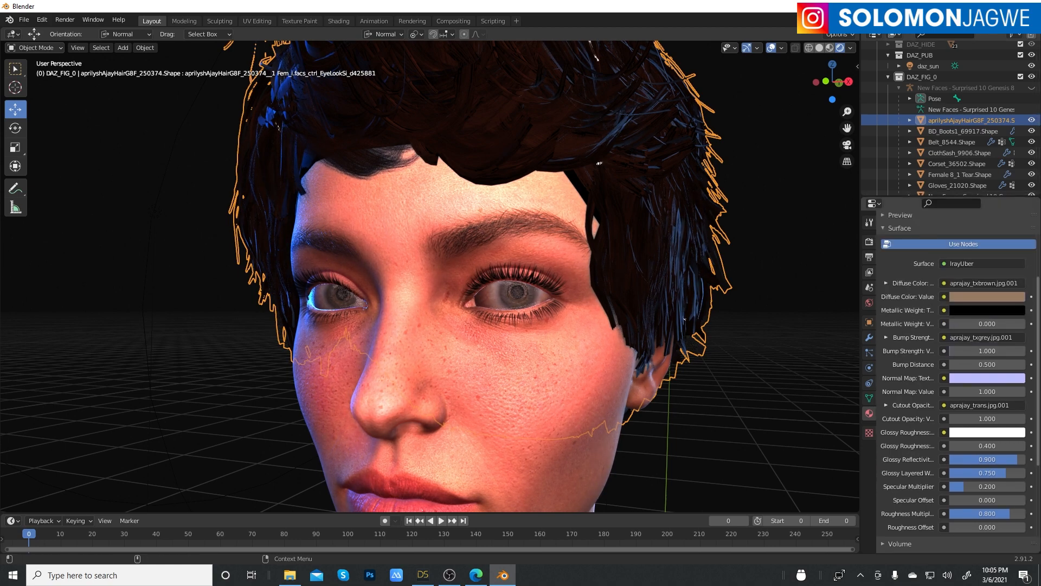
left_click(910, 263)
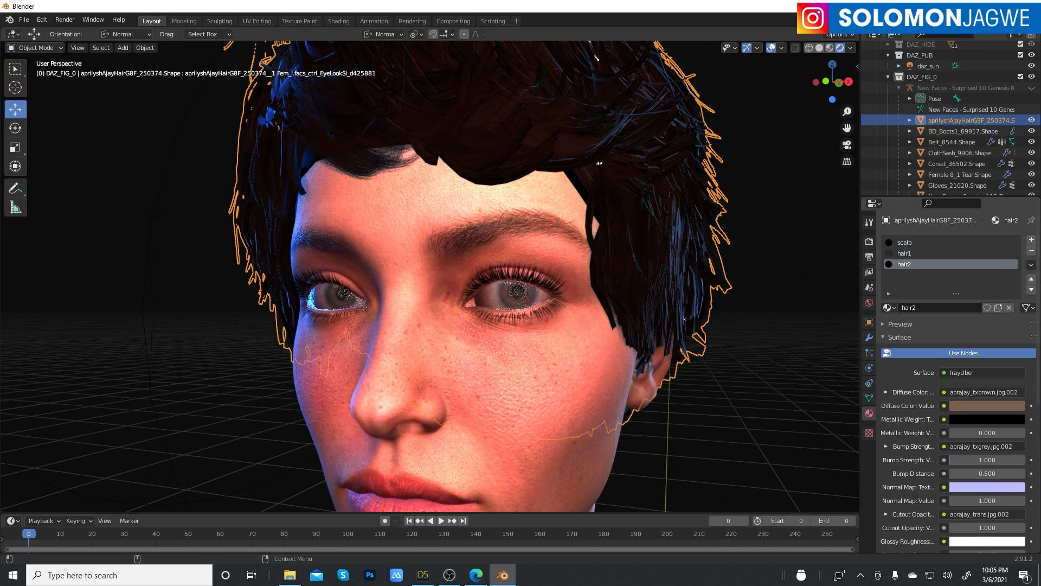
scroll(1039, 283, "down", 10)
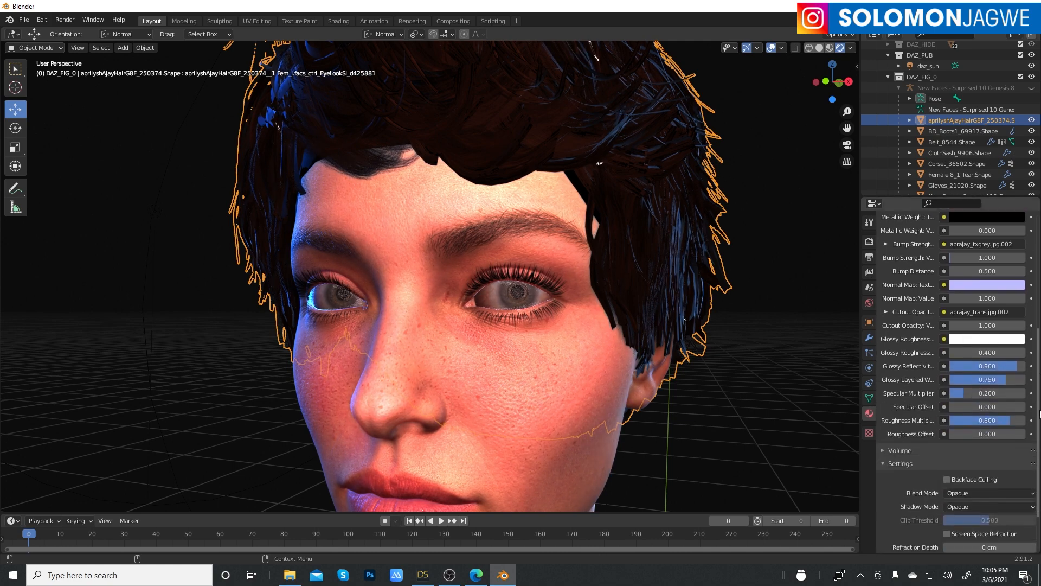
left_click(962, 437)
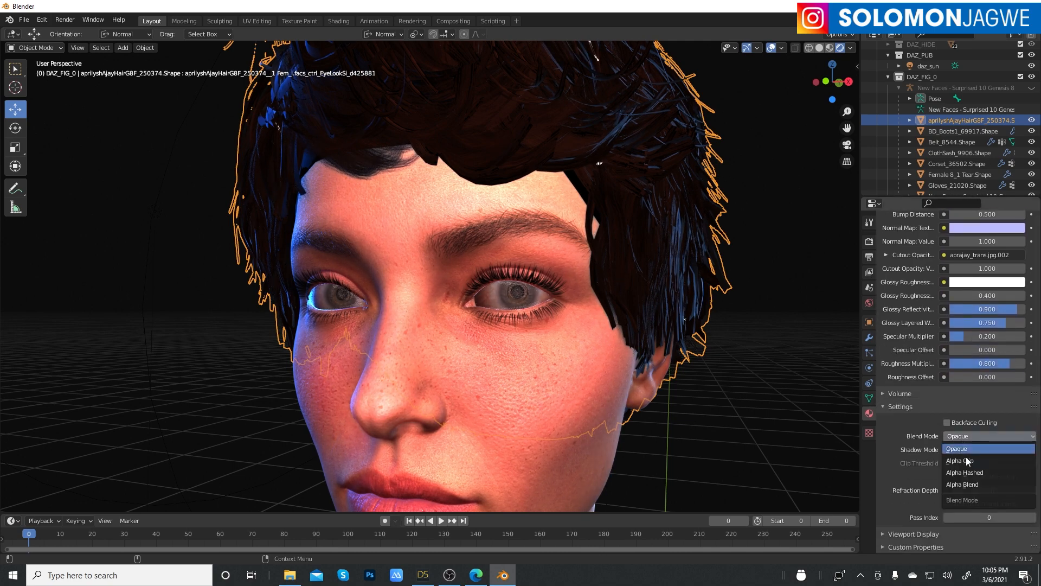
left_click(976, 472)
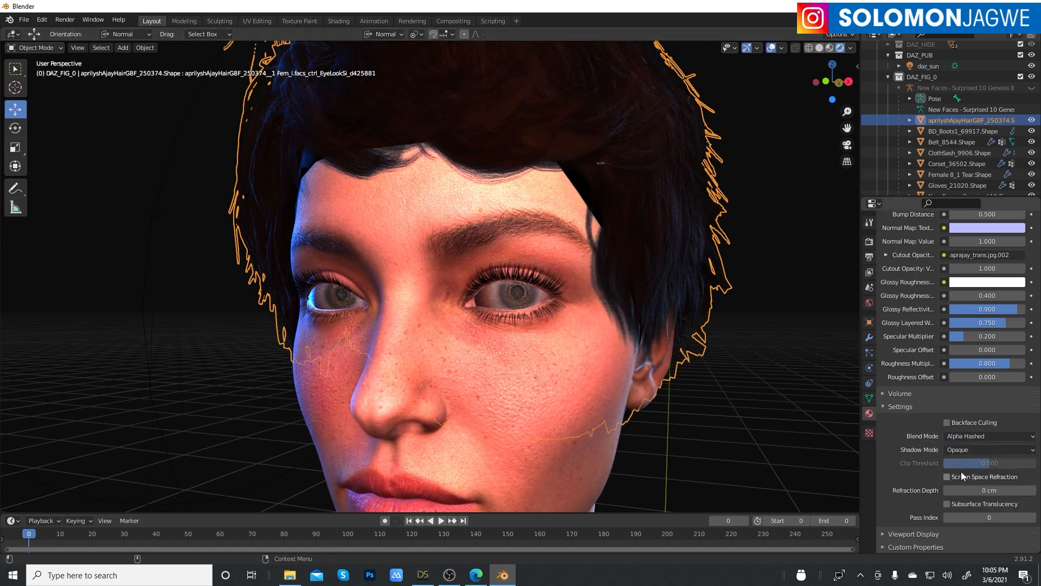
left_click(1010, 450)
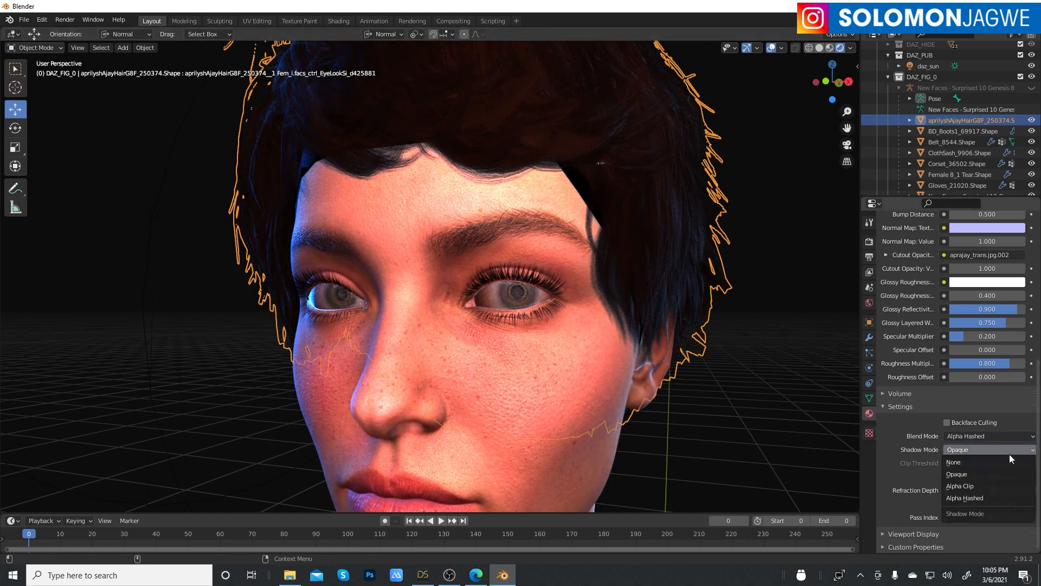
left_click(963, 498)
Give the hair mesh's scalp material the Alpha Hashed blend mode and Alpha Hashed shadow mode
middle_click_drag(682, 250, 481, 260)
middle_click_drag(748, 249, 642, 231)
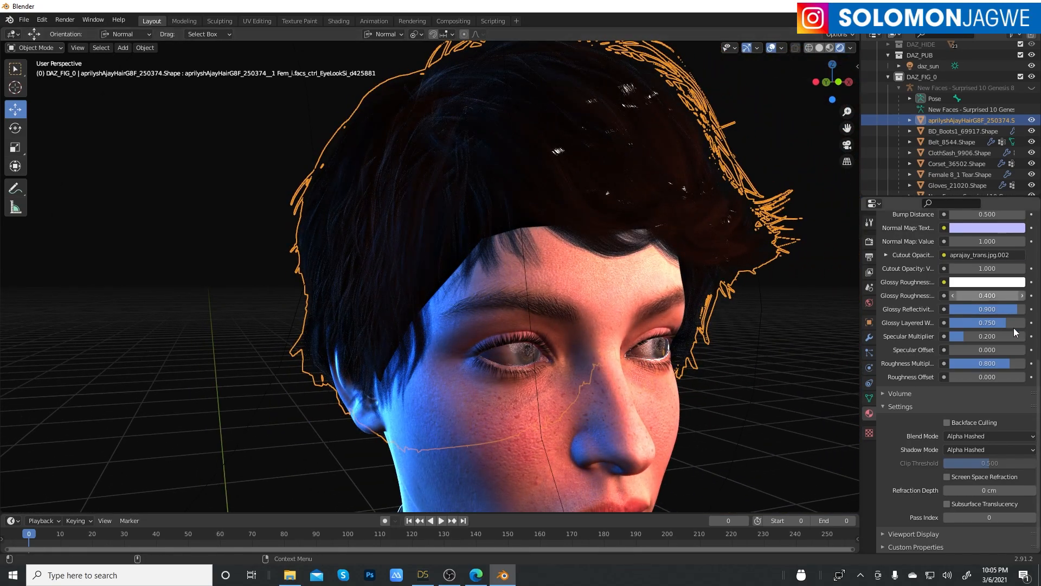
left_click_drag(1038, 377, 1038, 285)
scroll(1038, 286, "up", 3)
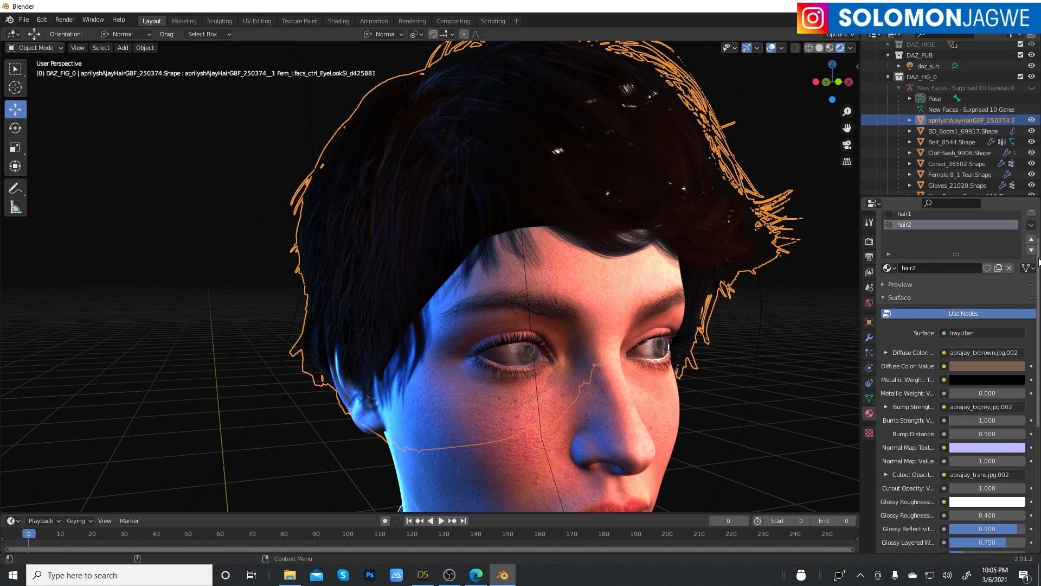
scroll(942, 251, "up", 1)
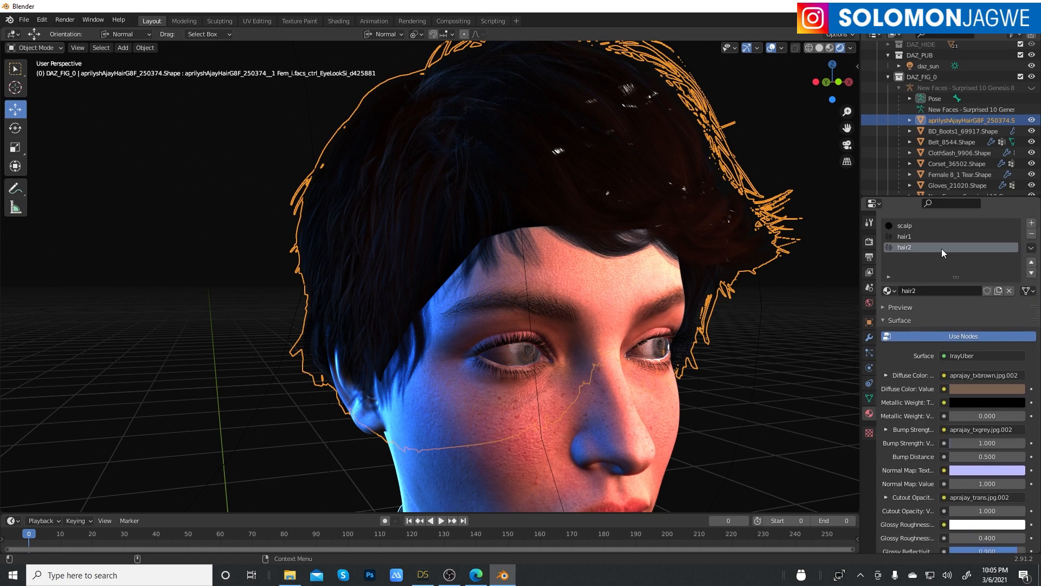
left_click_drag(1038, 347, 1039, 449)
left_click(978, 437)
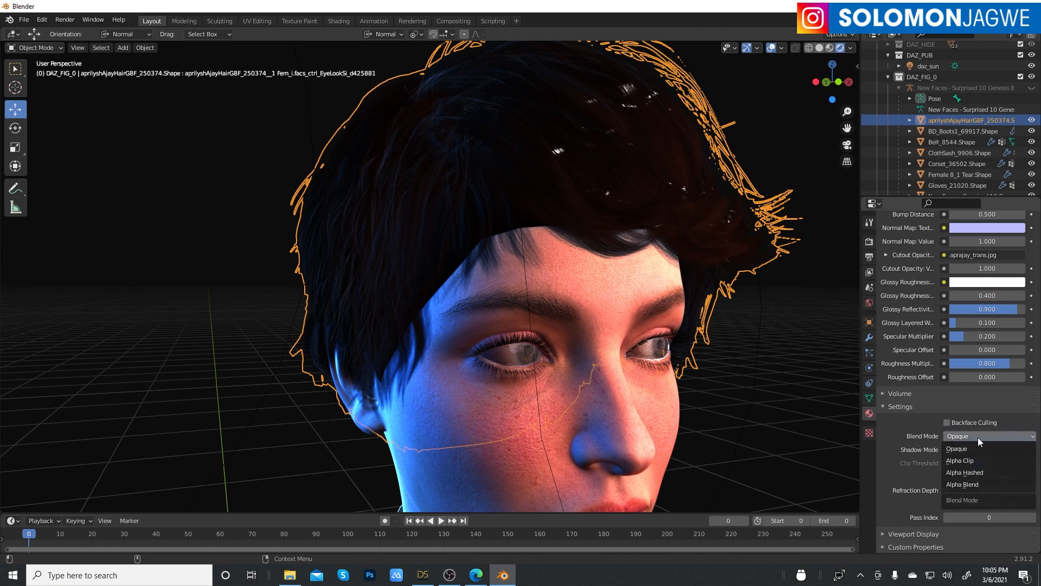
left_click(975, 474)
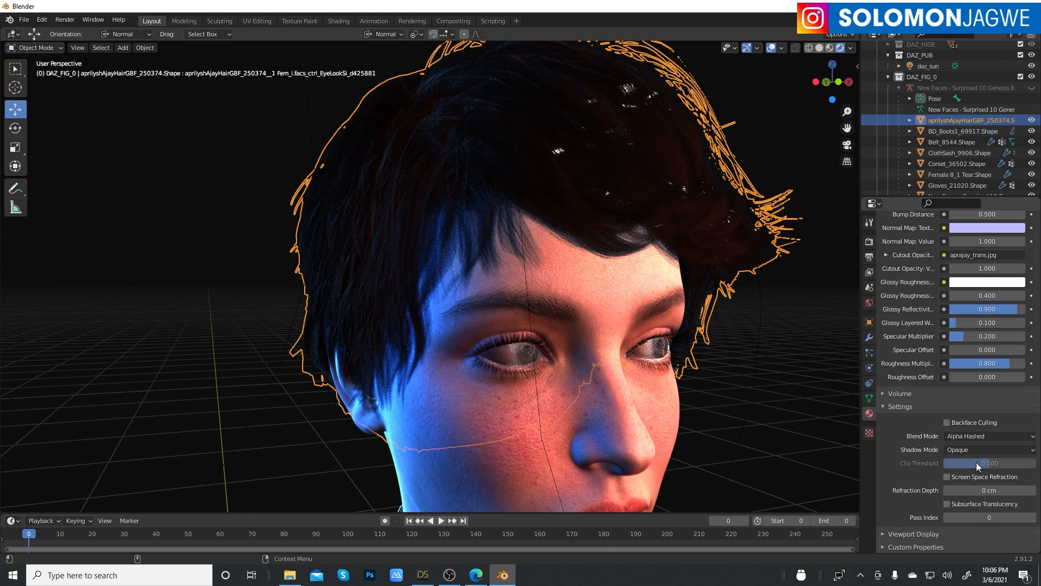
left_click(974, 450)
left_click(968, 498)
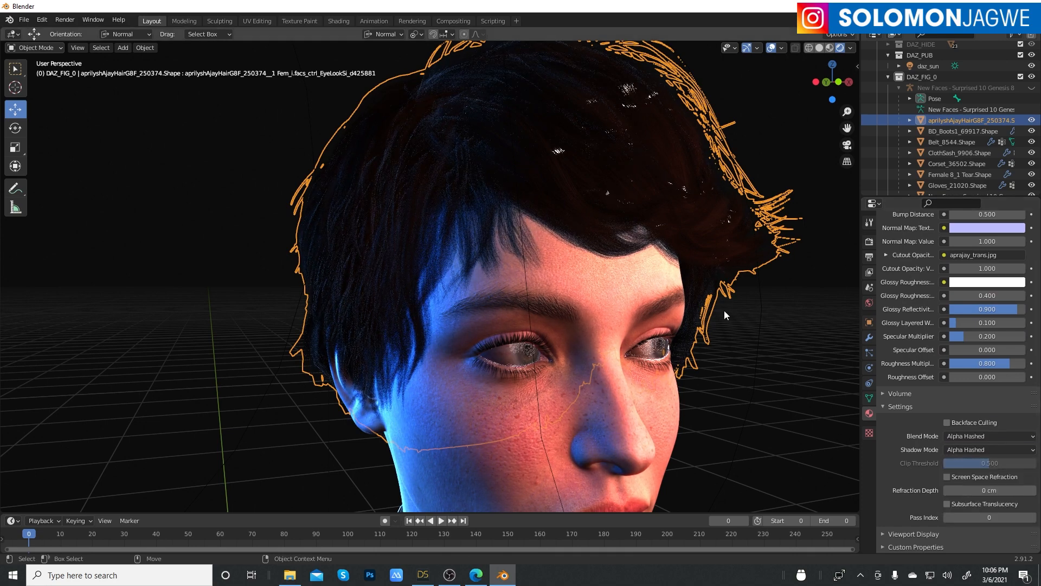
Examine the hair's transparency along the fringe and hairline from the side, up close and from the front
middle_click_drag(724, 311, 740, 305)
scroll(512, 168, "up", 6)
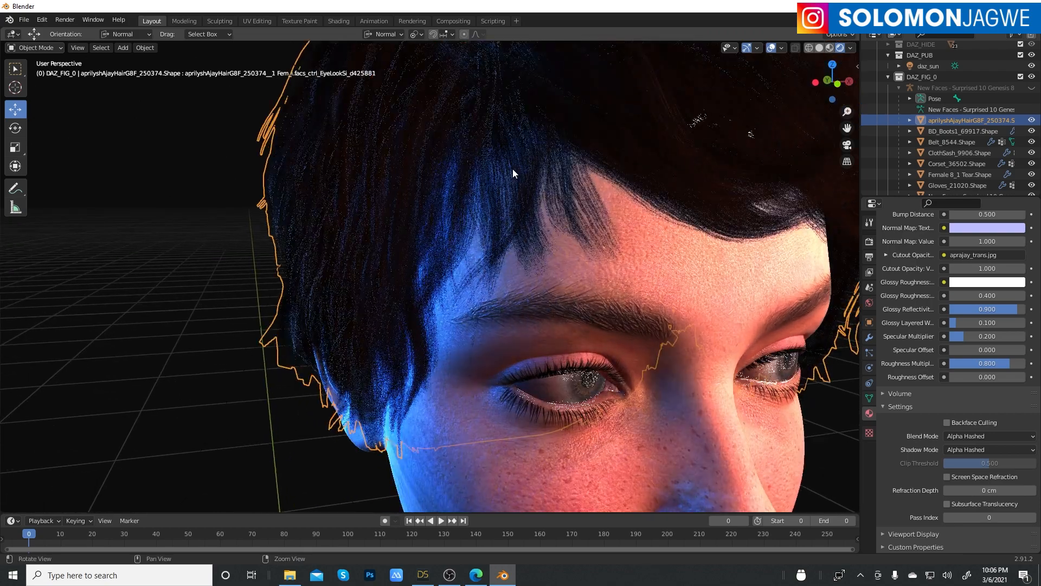
scroll(513, 168, "down", 8)
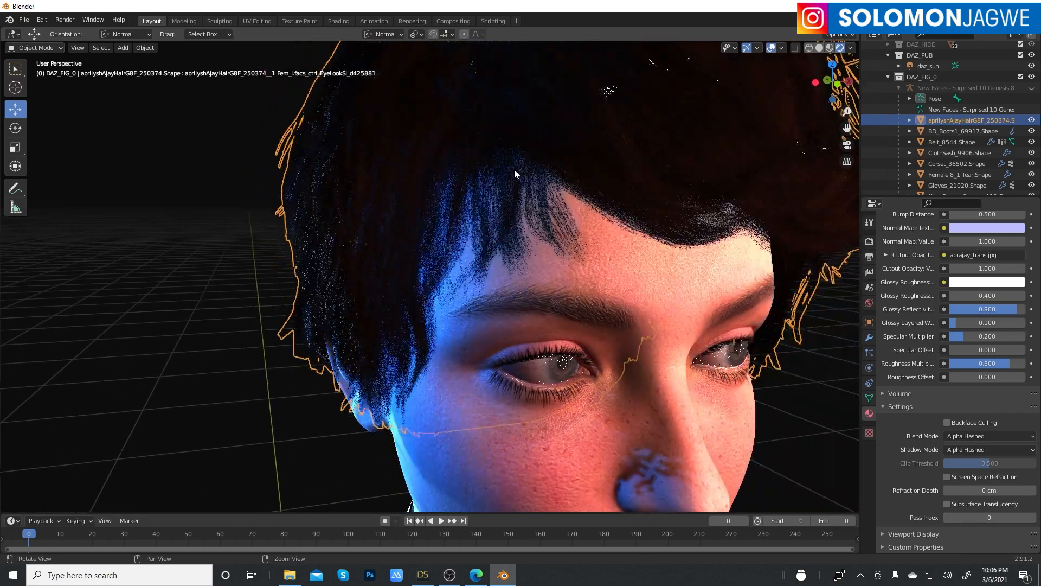
middle_click_drag(522, 171, 651, 254)
scroll(558, 247, "up", 3)
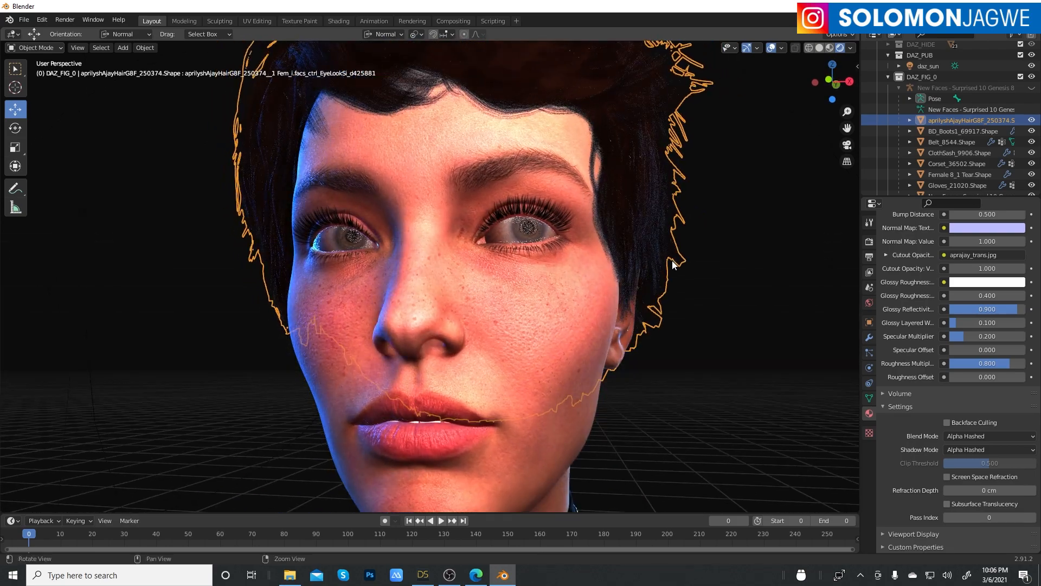
scroll(673, 261, "down", 3)
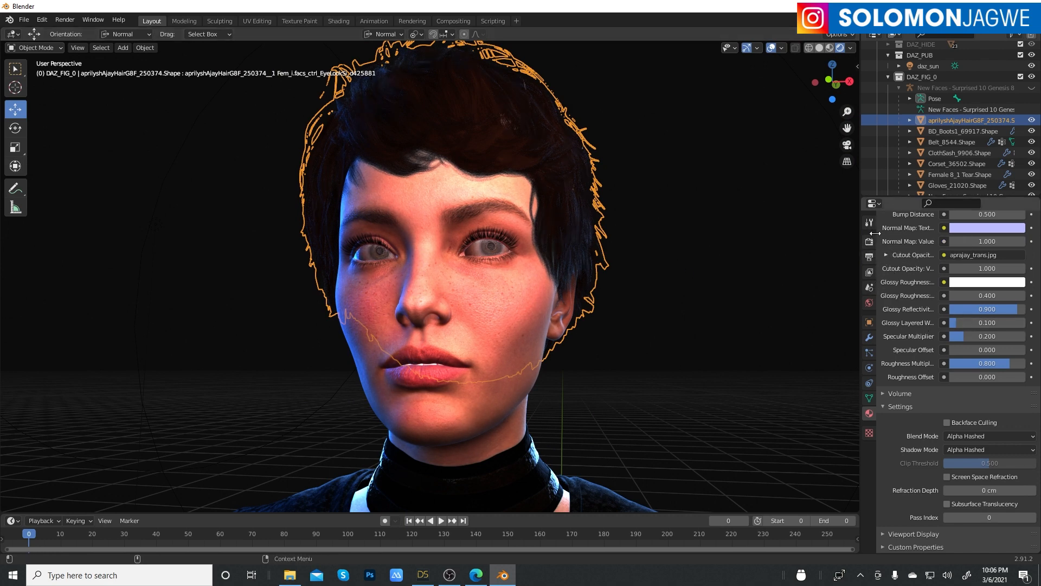
Brighten the world background color and tint it a muted blue
left_click(869, 303)
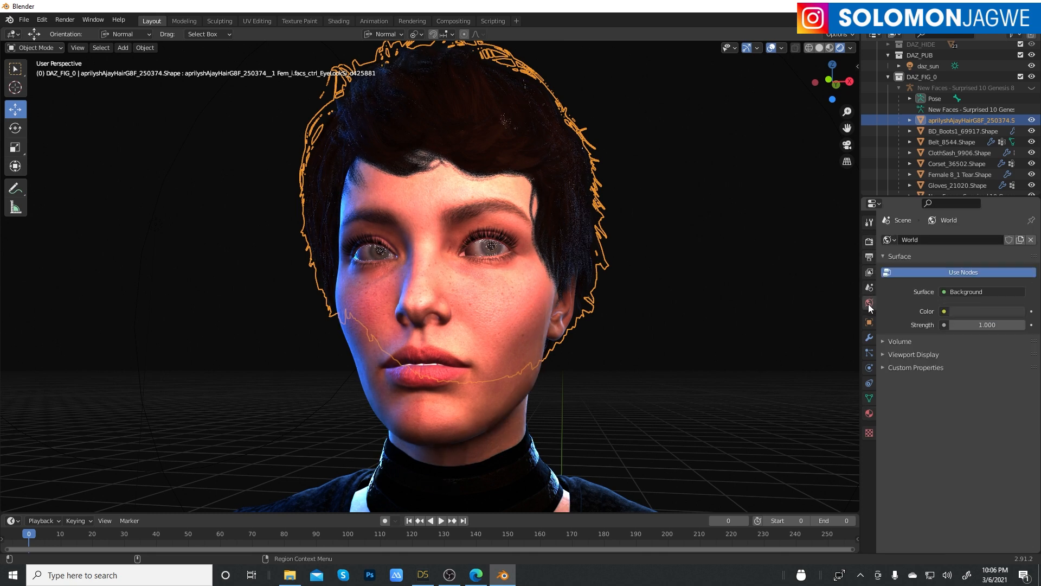
left_click(967, 310)
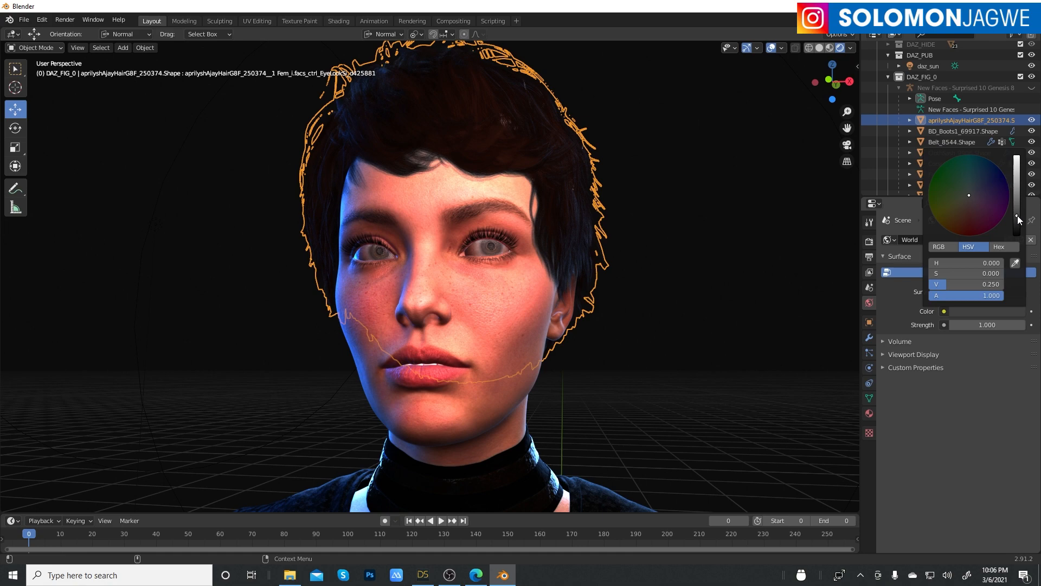
mouse_move(1017, 219)
left_mouse_down()
mouse_move(1016, 175)
mouse_move(968, 192)
mouse_move(985, 194)
mouse_move(976, 187)
left_mouse_up()
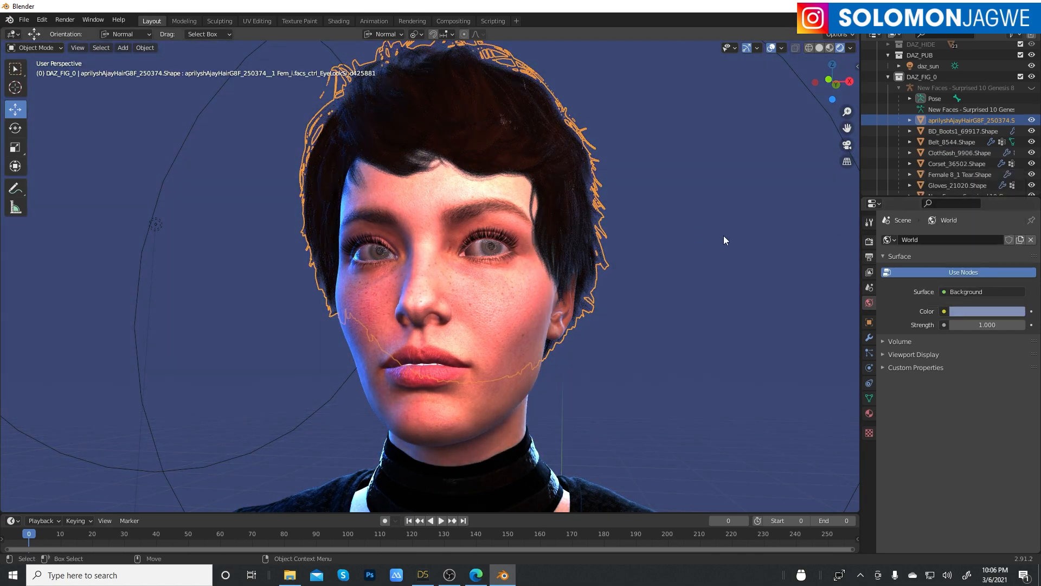
Deselect the hair and inspect the face's skin, eyes and lashes up close against the blue background
middle_click_drag(670, 245, 647, 263)
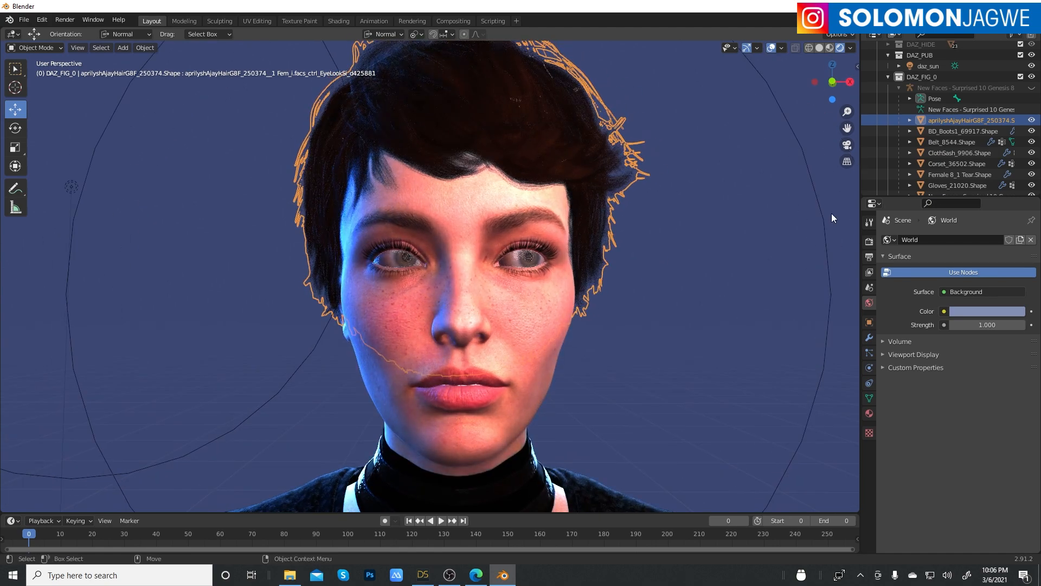
left_click(832, 213)
middle_click_drag(620, 262, 646, 254)
right_click_drag(591, 247, 583, 216, "alt")
middle_click_drag(584, 215, 605, 192, "ctrl")
right_click_drag(605, 195, 588, 158, "alt")
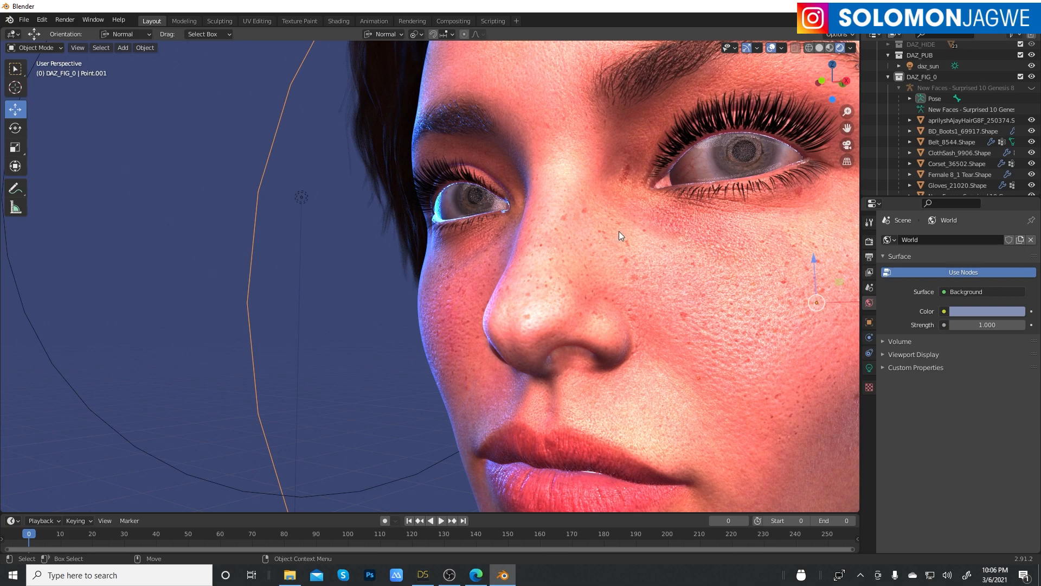
middle_click_drag(609, 248, 664, 272)
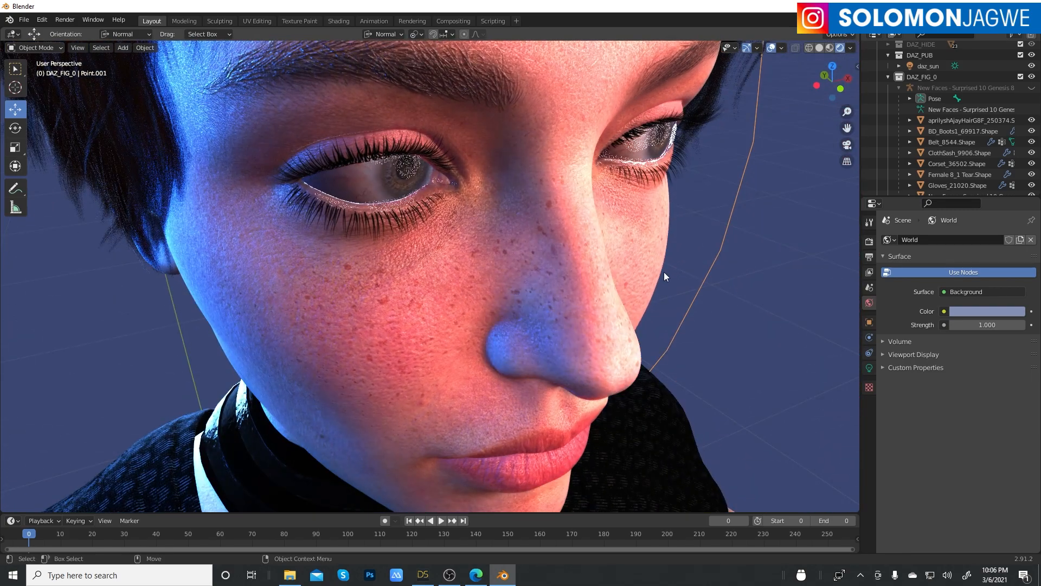
Inspect the head and shoulders from the front and compare that view with the scene camera's framing of the figure
middle_click_drag(685, 186, 682, 281)
scroll(695, 233, "down", 4)
scroll(694, 232, "down", 3)
scroll(640, 274, "down", 2)
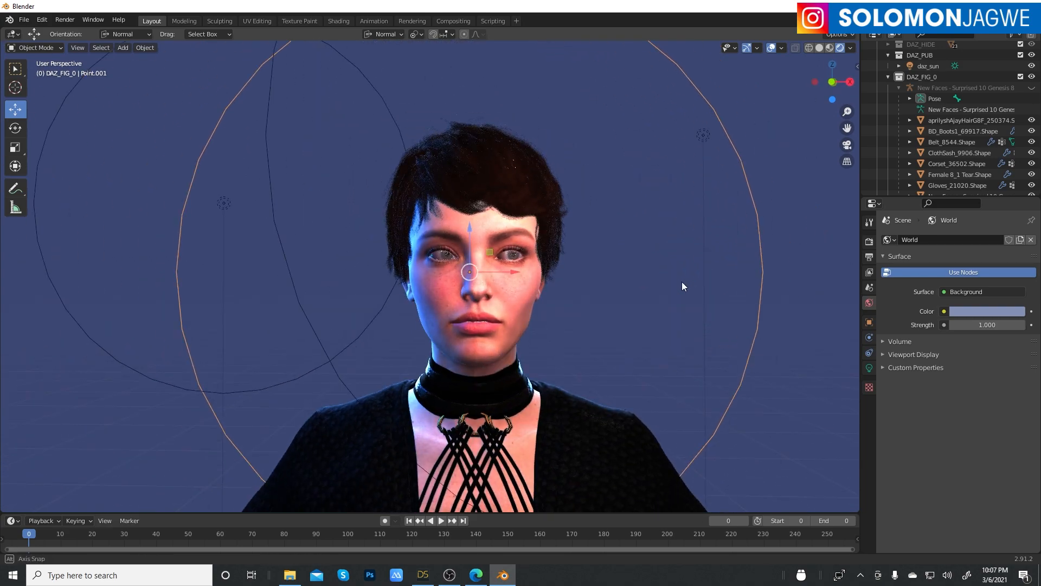
left_click(841, 147)
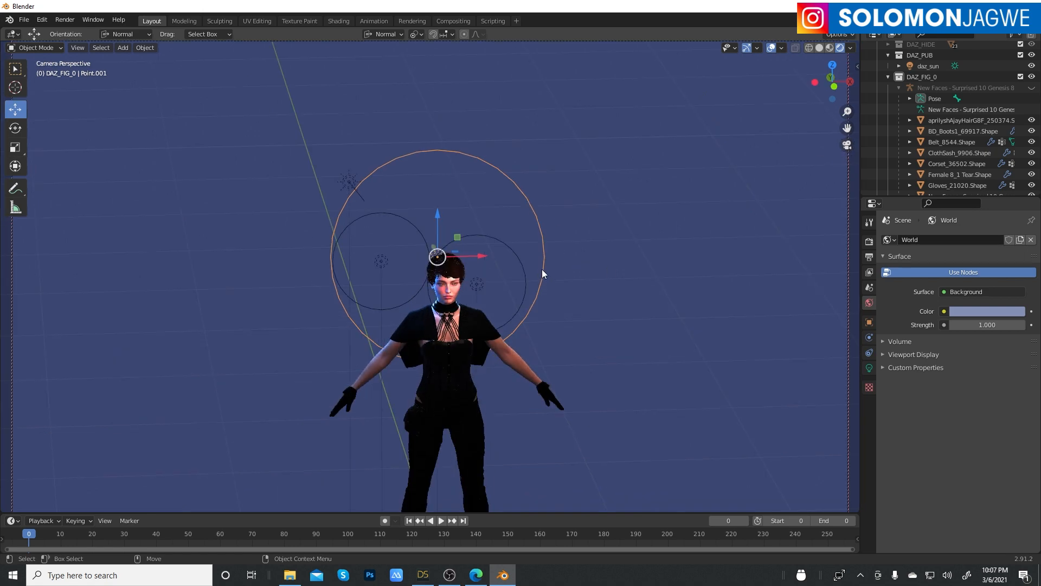
left_click(850, 146)
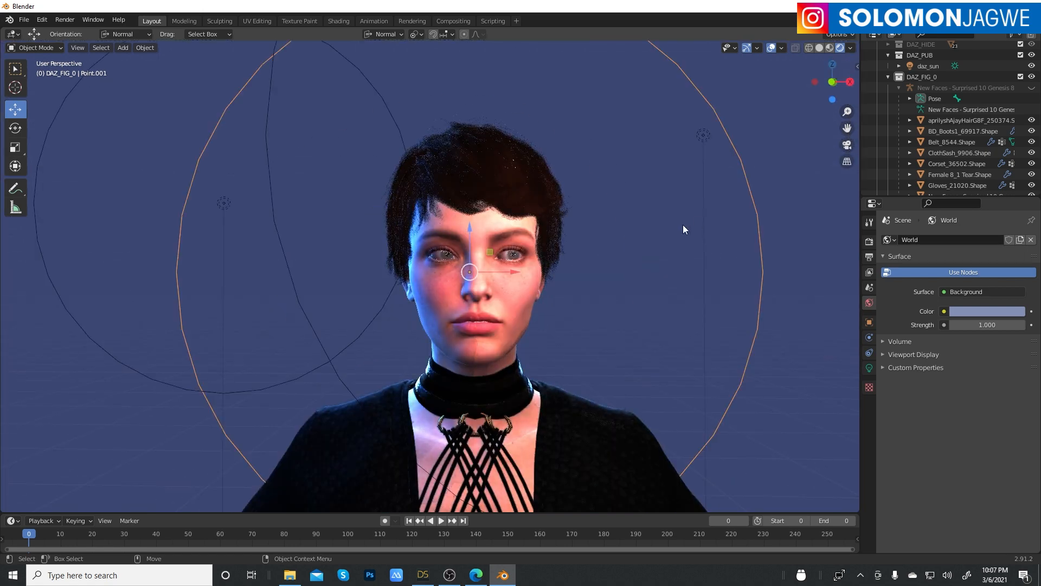
Reframe the scene camera from the full figure to a close-up of the face, turned slightly to one side
left_click(847, 145)
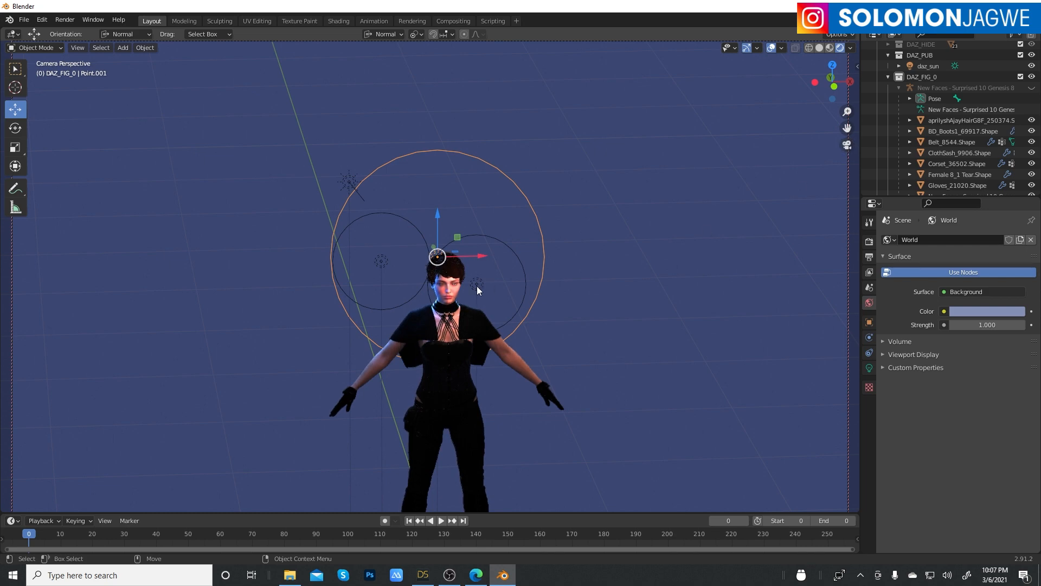
scroll(477, 286, "up", 5)
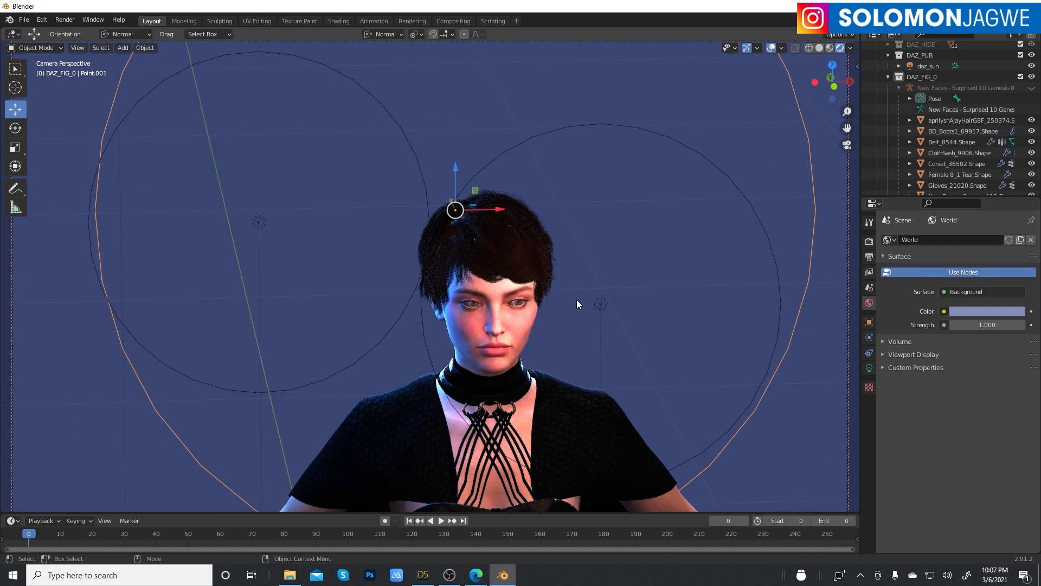
middle_click_drag(577, 299, 506, 243)
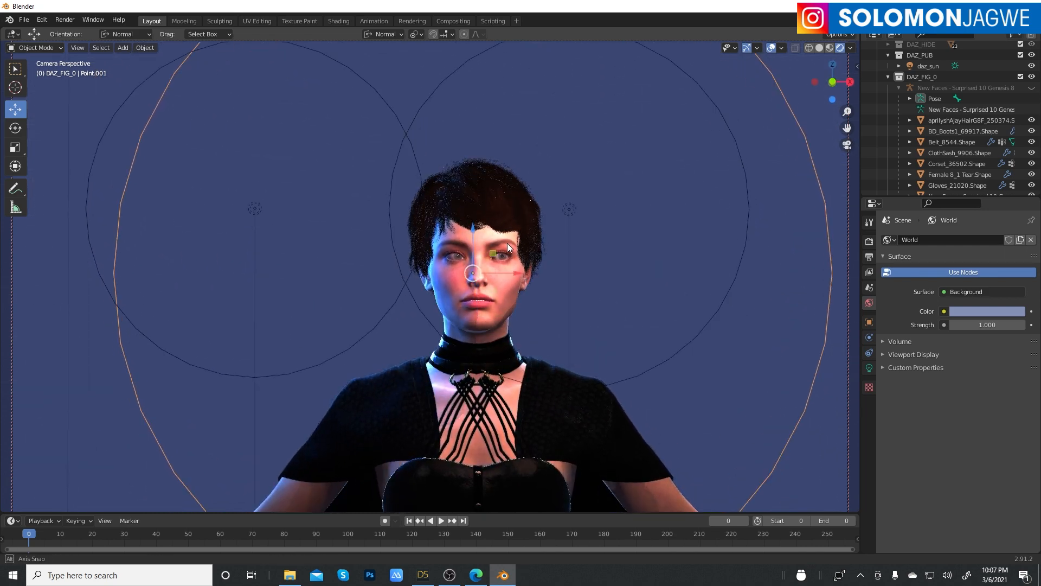
scroll(505, 243, "up", 6)
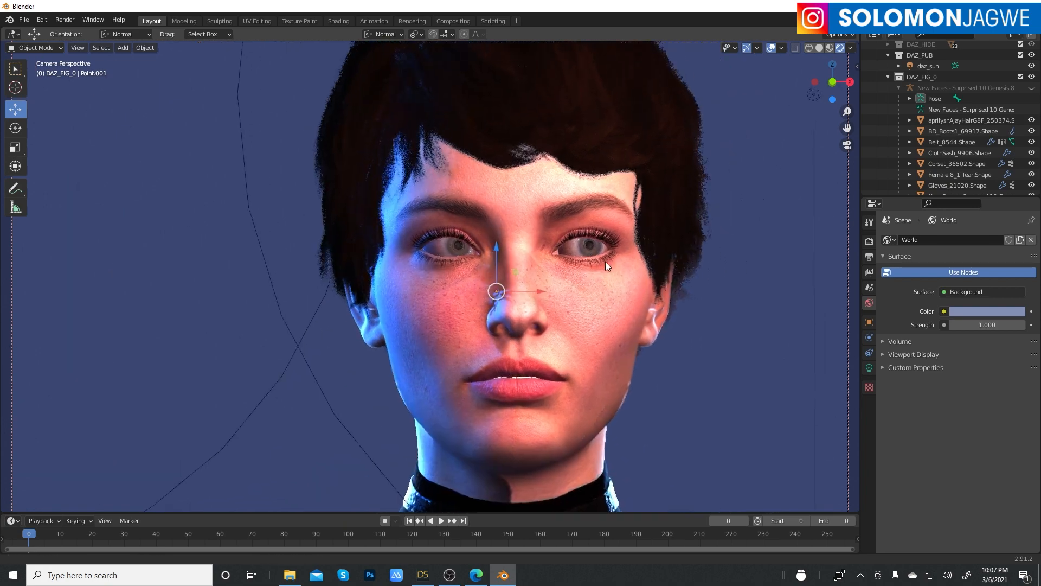
middle_click_drag(606, 261, 569, 269)
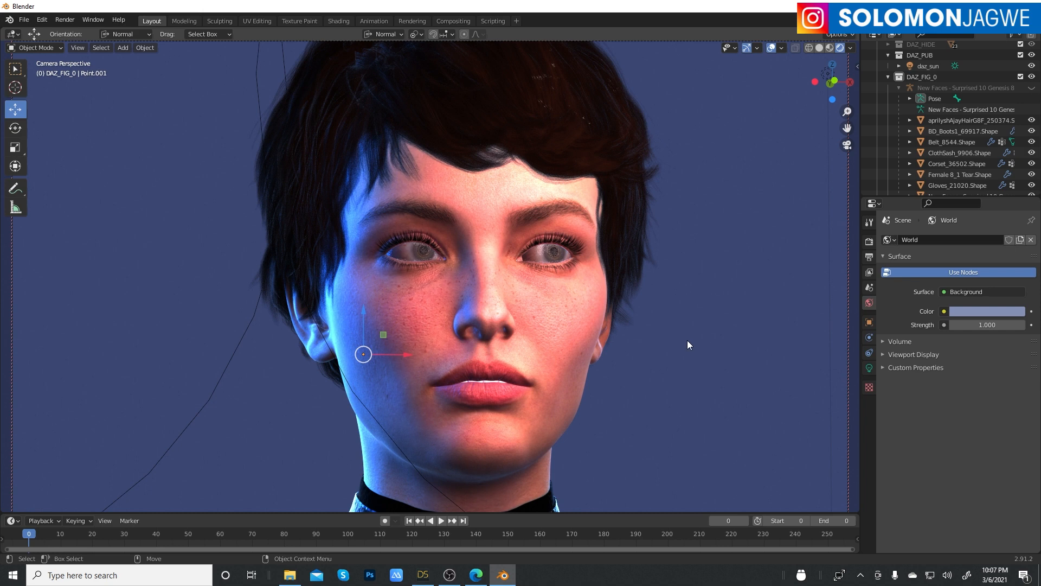
Switch to the Edge browser, show the creator's YouTube channel, pause its featured video and collapse the navigation sidebar
left_click(475, 576)
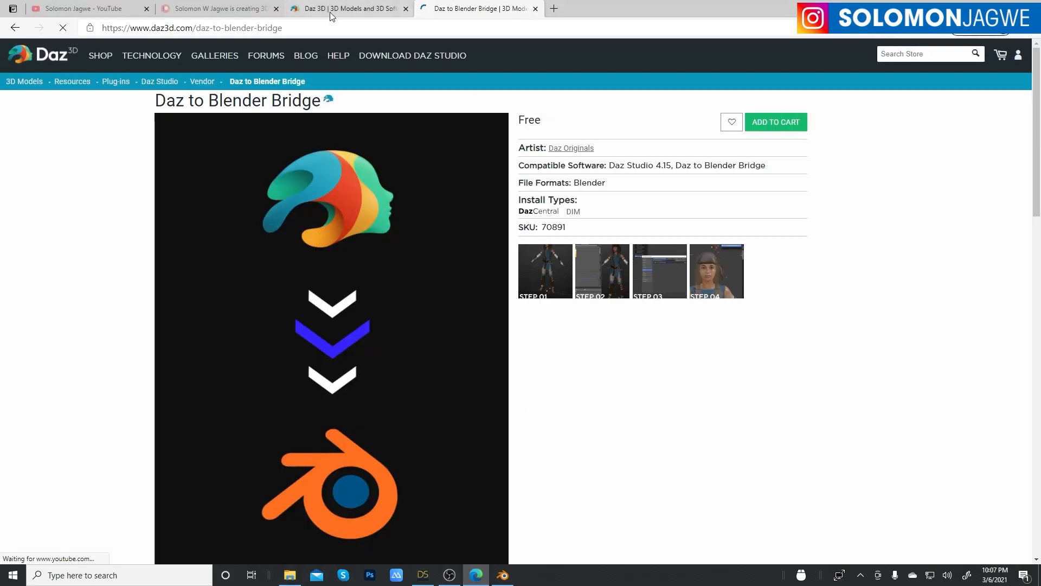
left_click(98, 10)
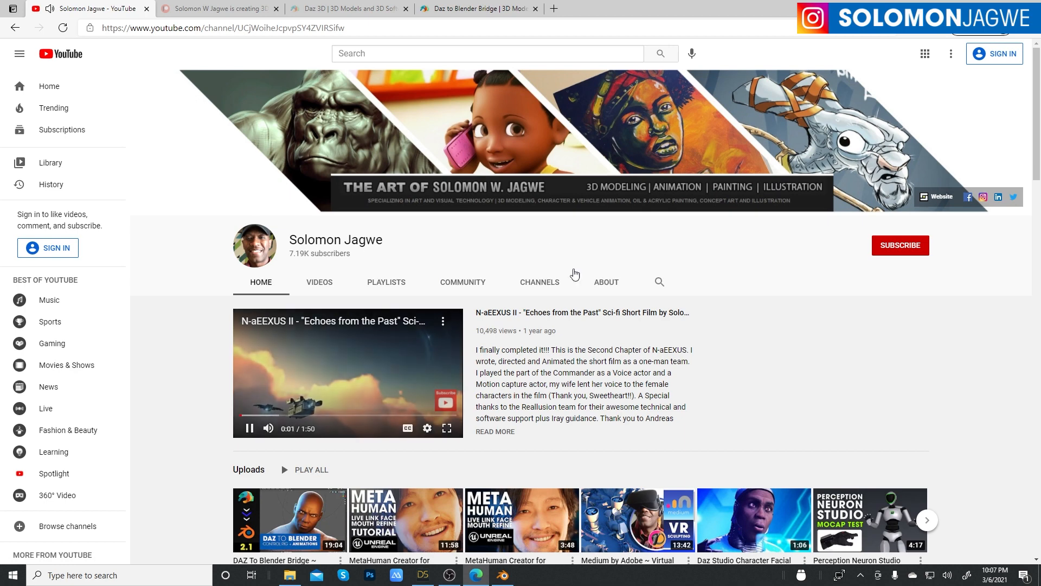
left_click(249, 428)
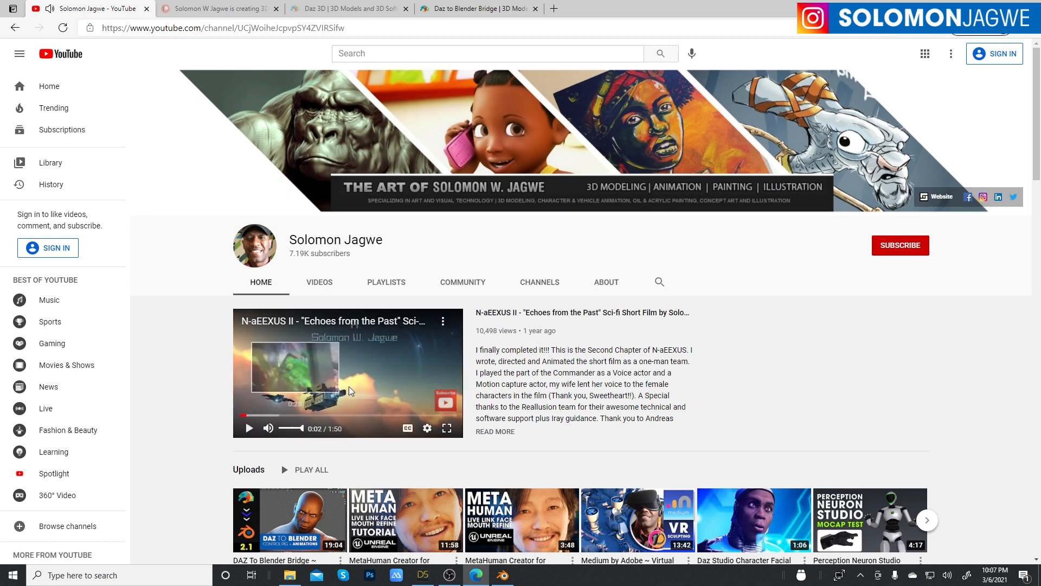
left_click(23, 56)
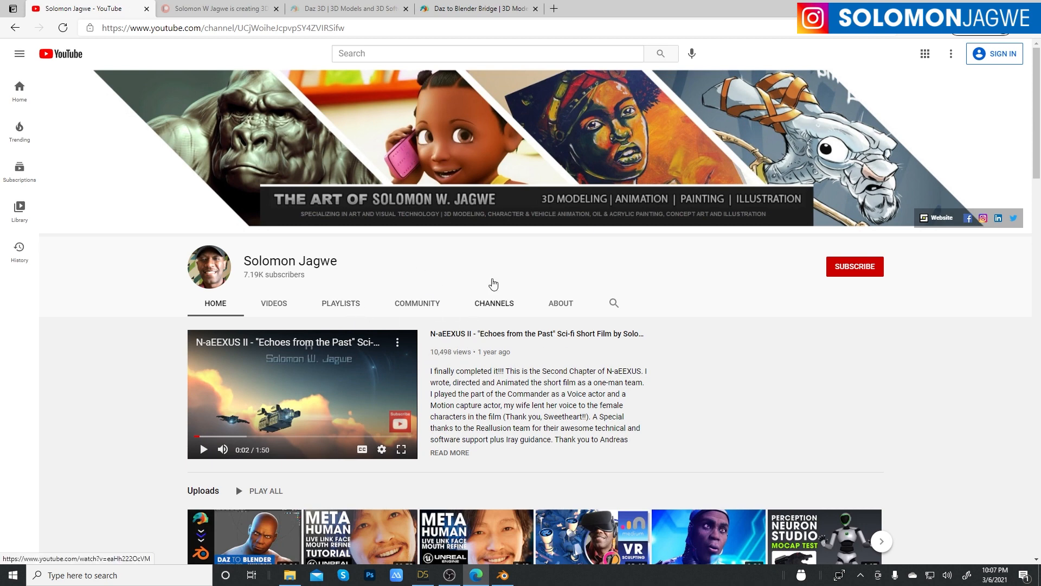
Look through the creator's Patreon page down to the recent posts, and return to the YouTube channel page
left_click(217, 9)
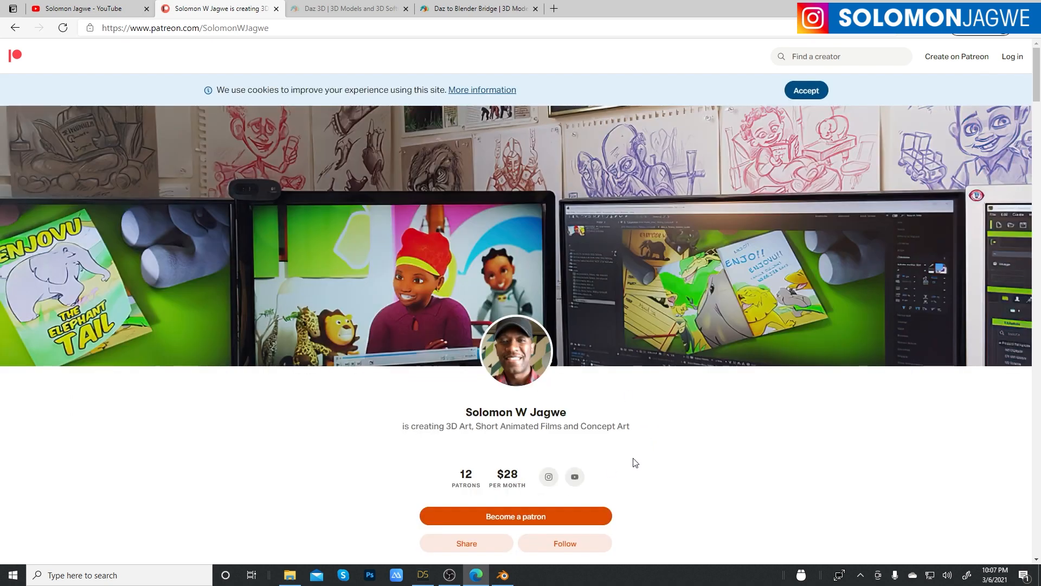
scroll(636, 462, "down", 3)
scroll(672, 381, "up", 3)
scroll(681, 399, "down", 2)
scroll(698, 397, "down", 8)
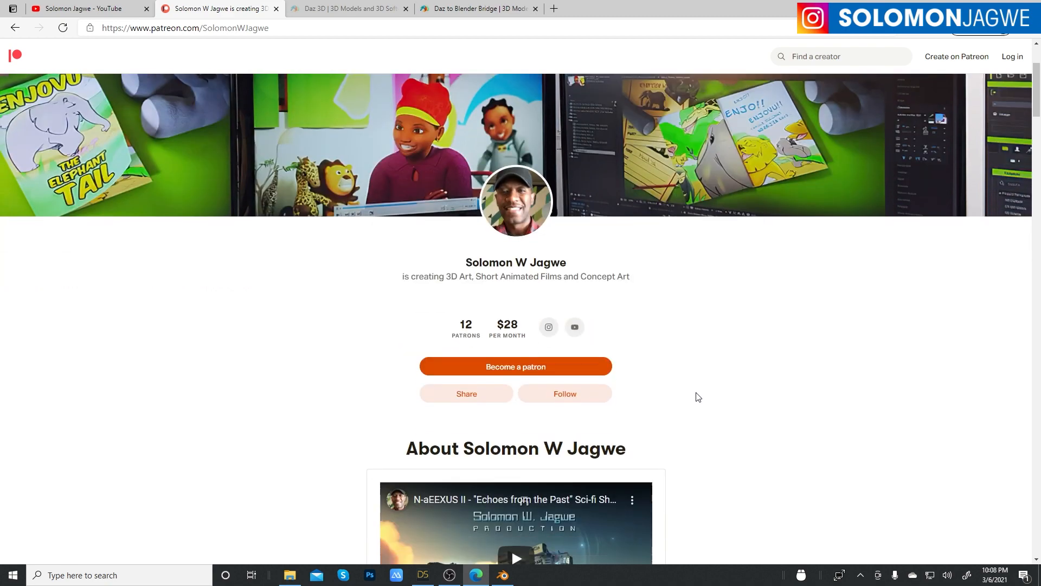
scroll(743, 362, "down", 5)
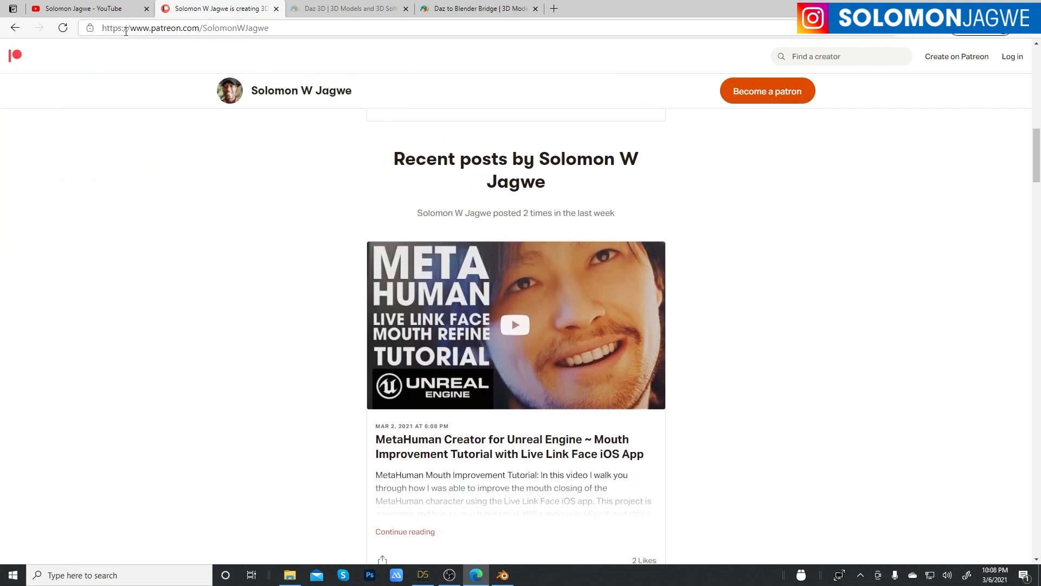
left_click(76, 9)
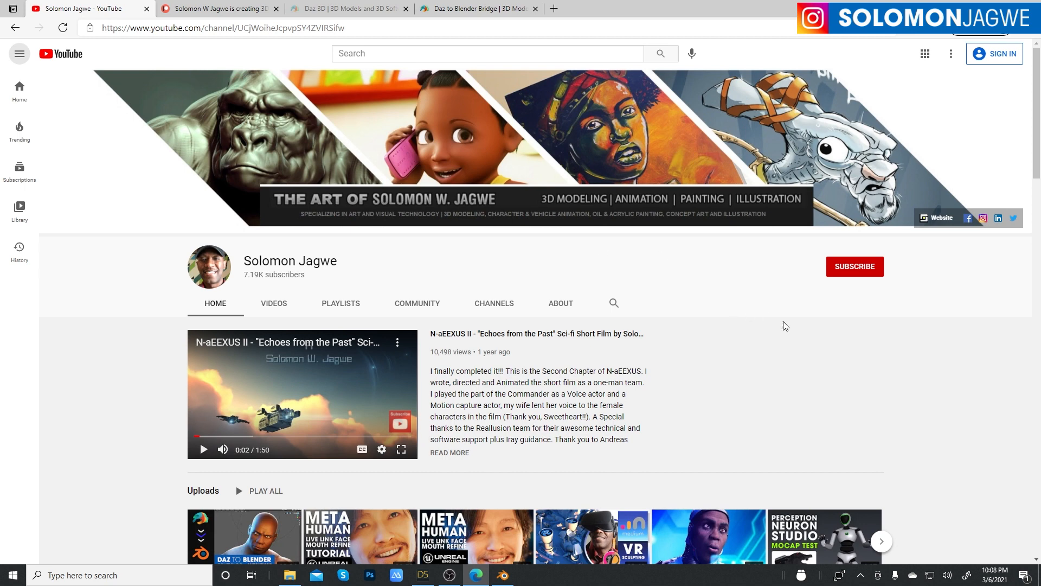